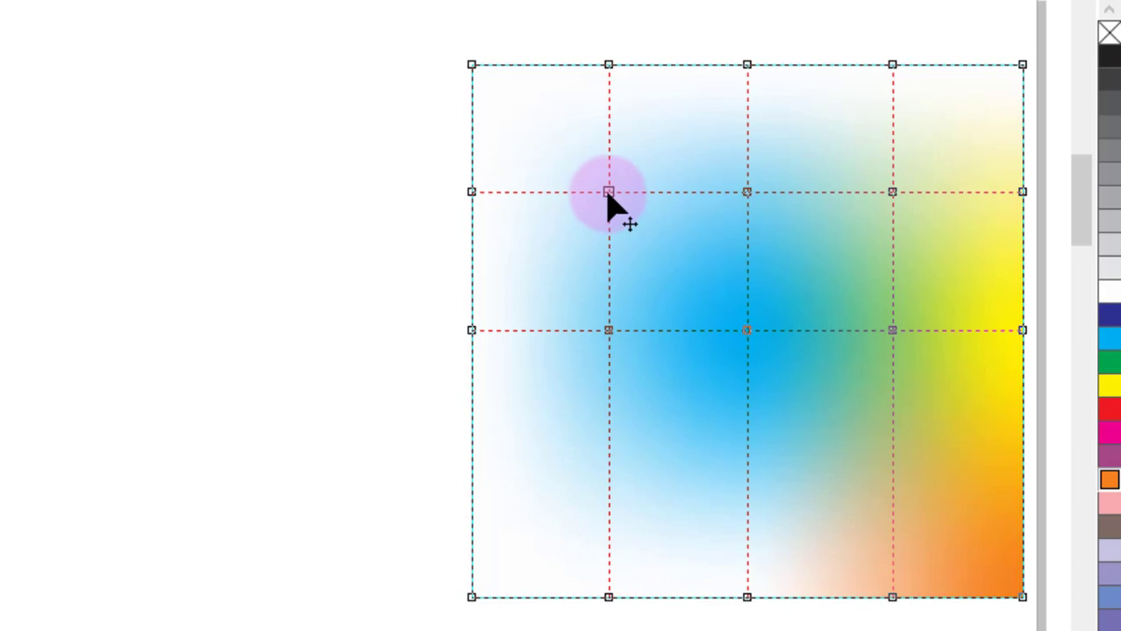
# Color the mesh fill's upper-left inner node yellow, the top-edge node above it cyan, and the inner node beside it red
pyautogui.click(609, 192)
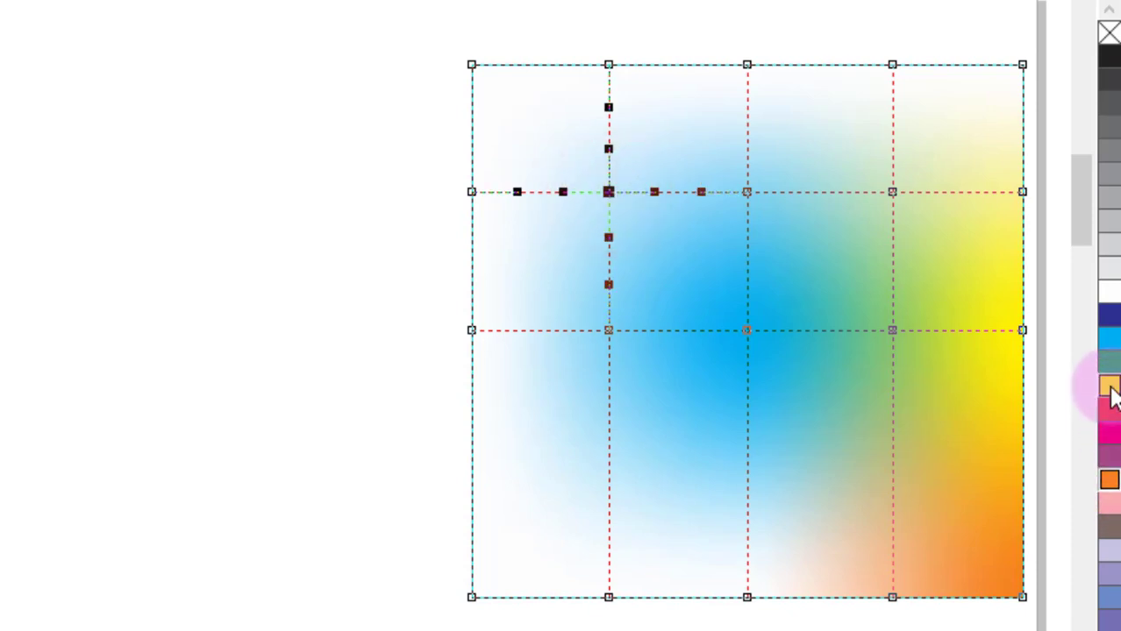
pyautogui.click(1109, 388)
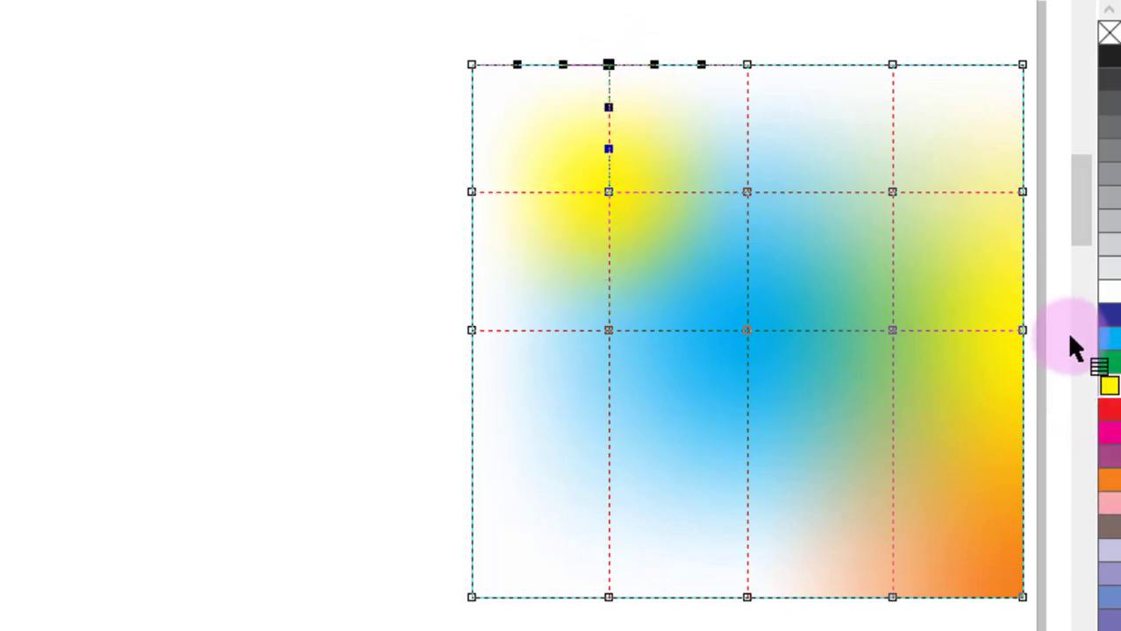
pyautogui.click(1109, 339)
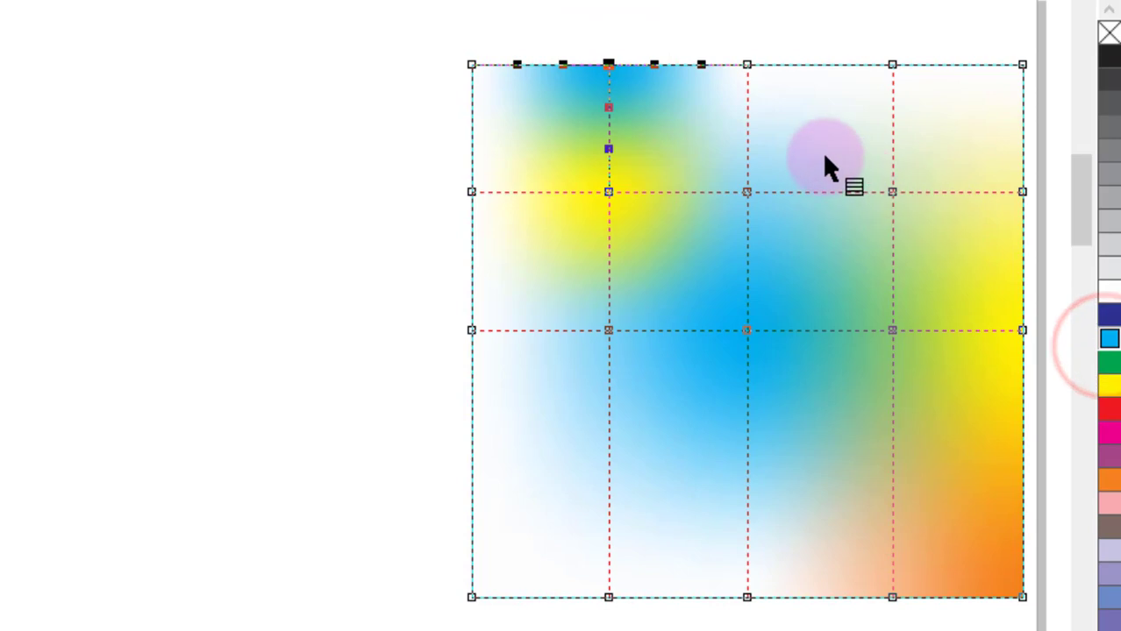
pyautogui.click(747, 191)
pyautogui.click(1109, 409)
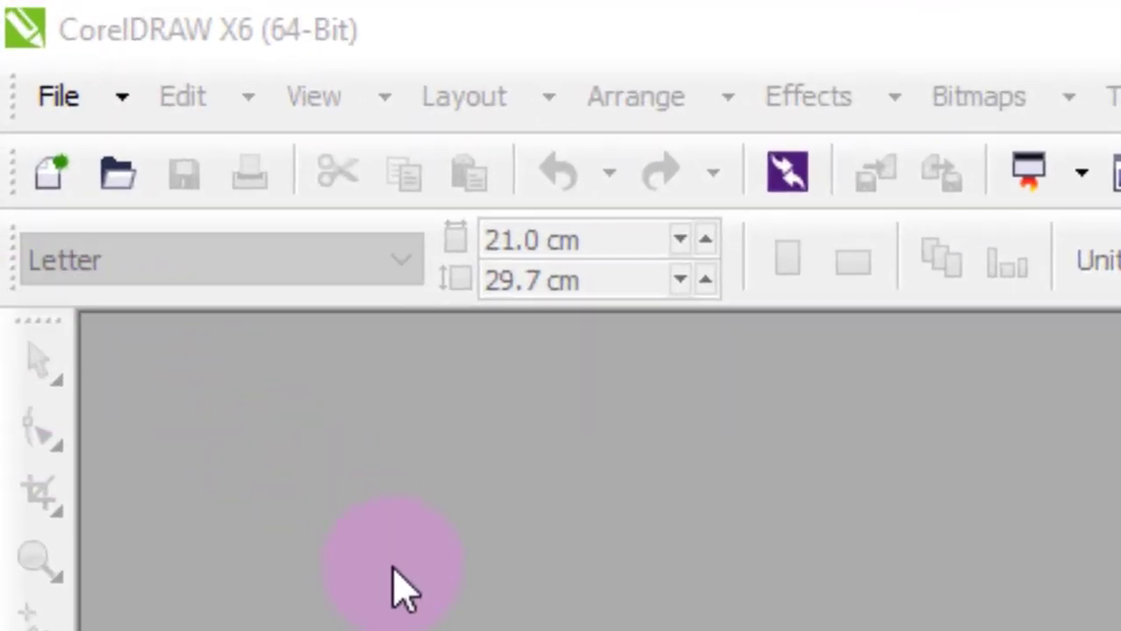
# Create a new one-page A4 portrait document in centimeters with CMYK color mode and 300 dpi rendering resolution
pyautogui.click(44, 102)
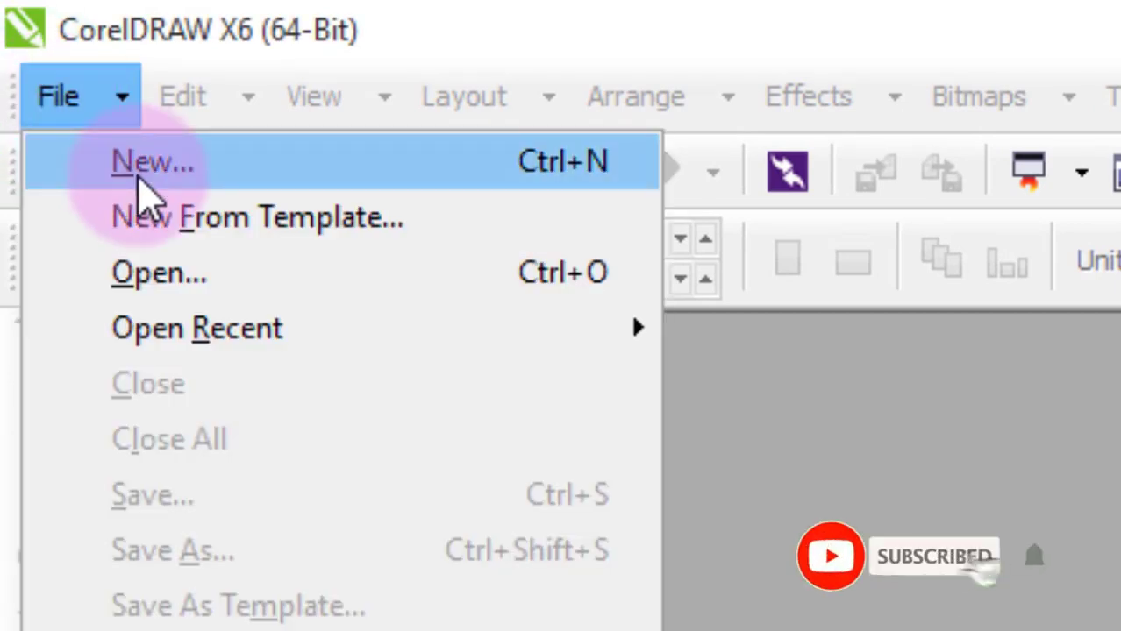
pyautogui.click(481, 40)
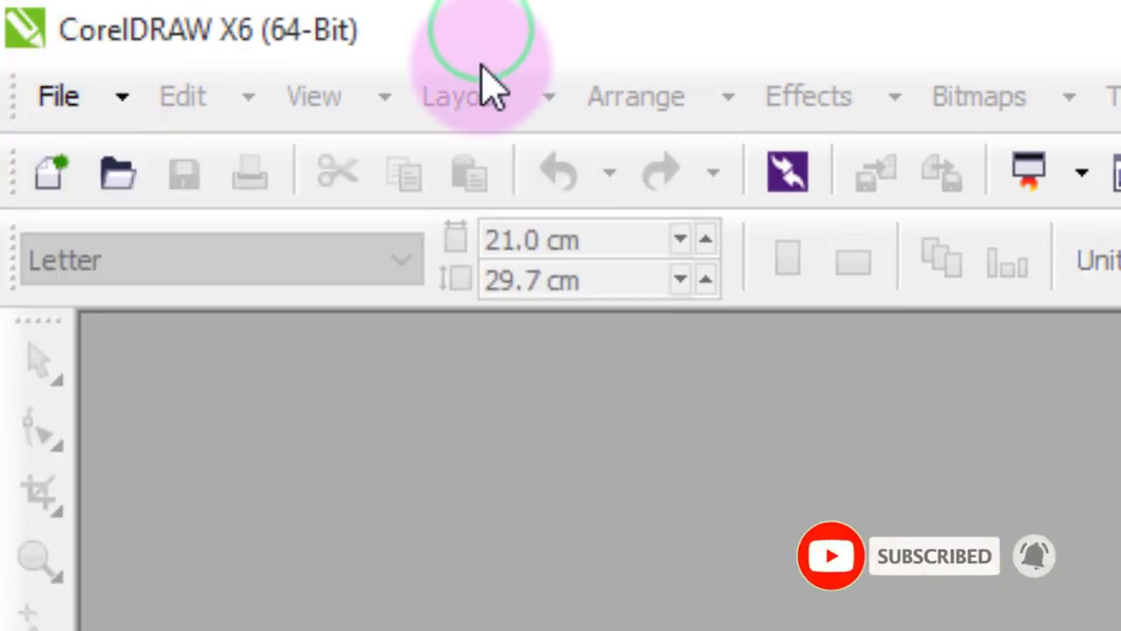
pyautogui.click(44, 191)
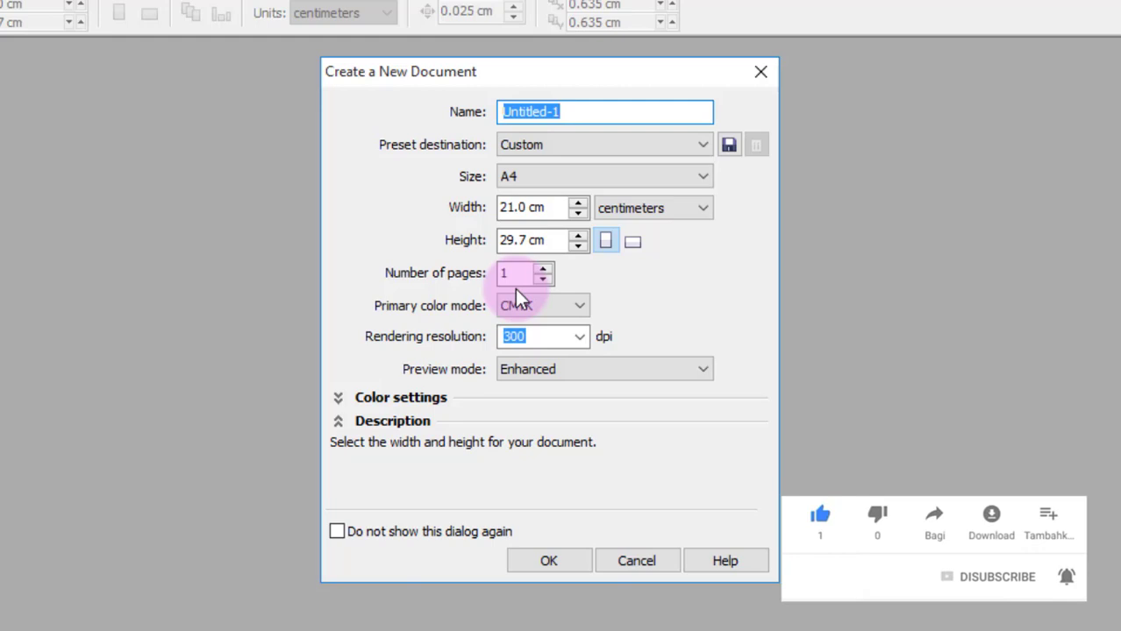
pyautogui.click(543, 547)
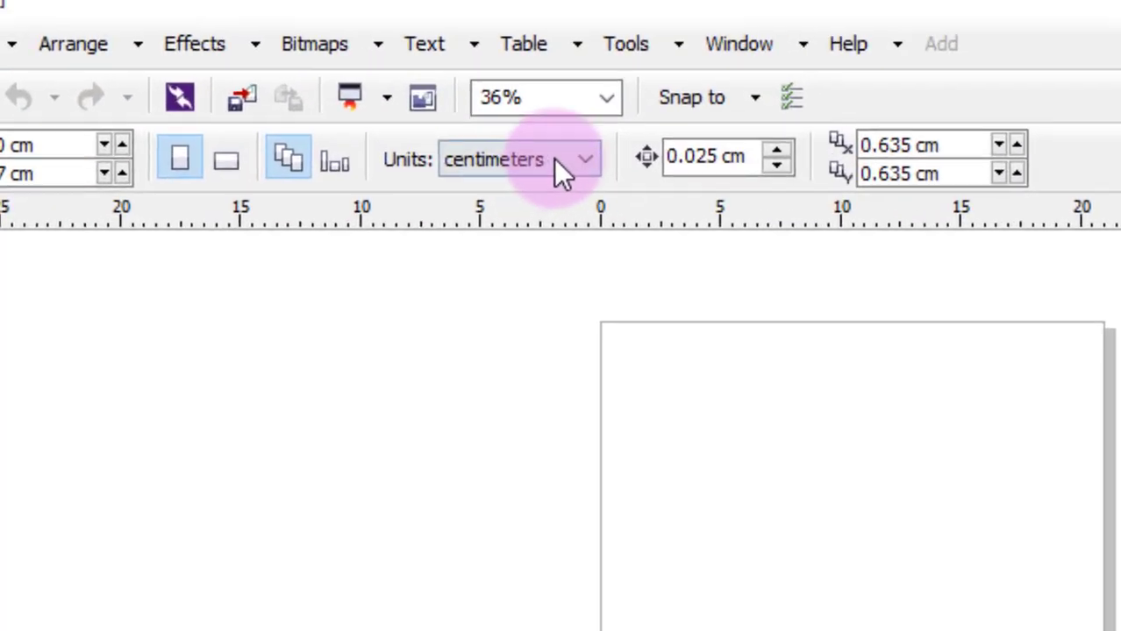
# Draw a rectangle about 5.24 × 2.23 cm in the page's upper-left corner
pyautogui.click(607, 98)
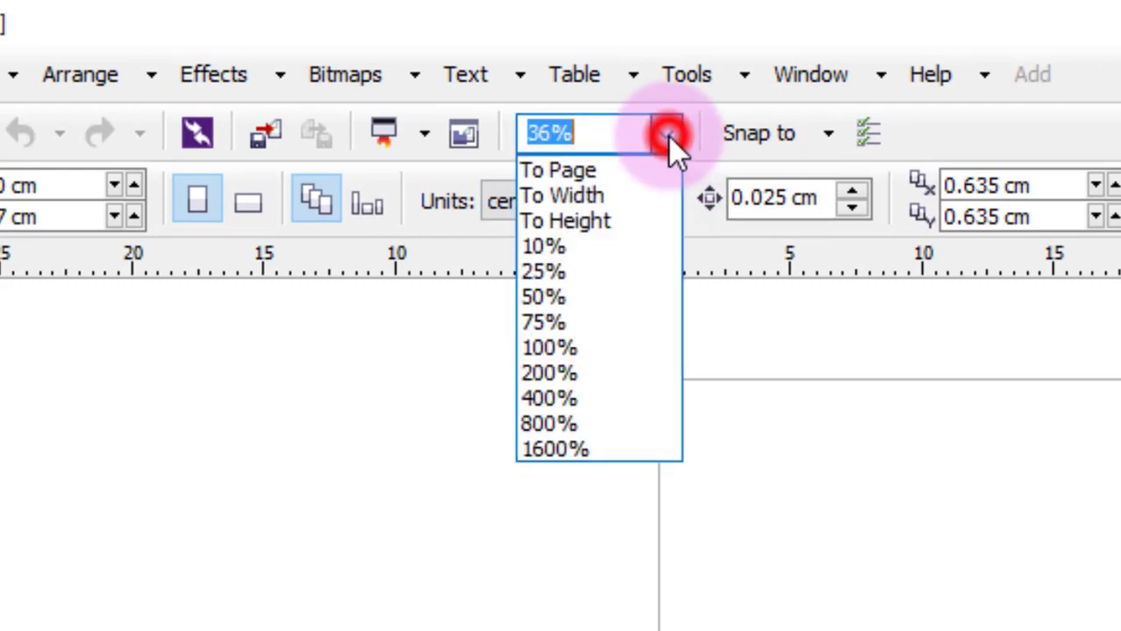
pyautogui.click(554, 195)
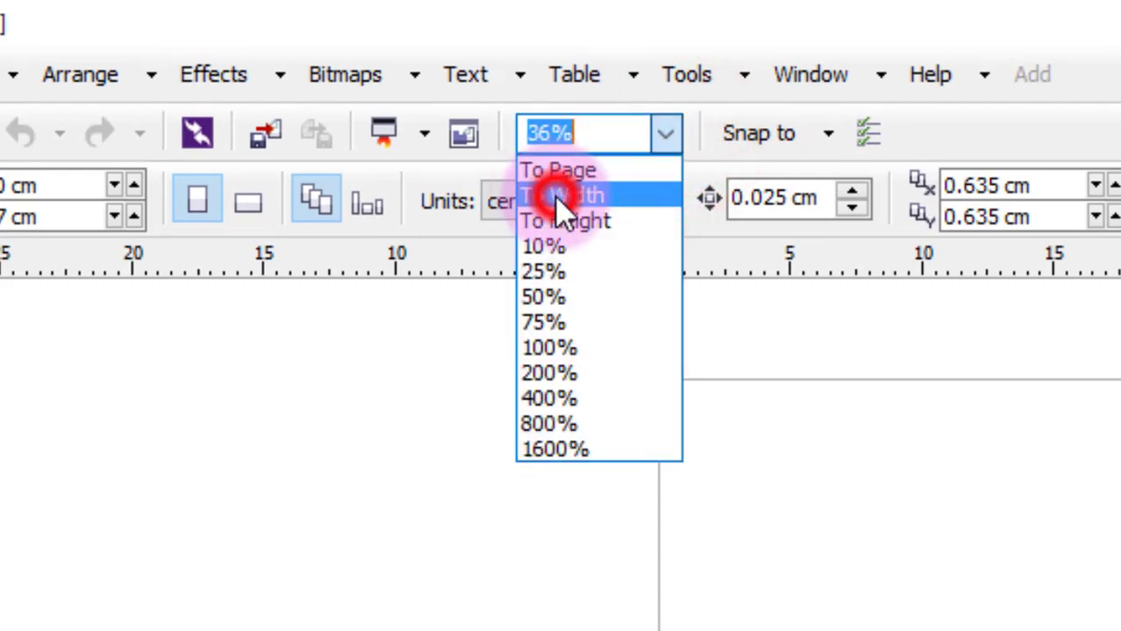
pyautogui.moveTo(1084, 517); pyautogui.dragTo(1065, 407)
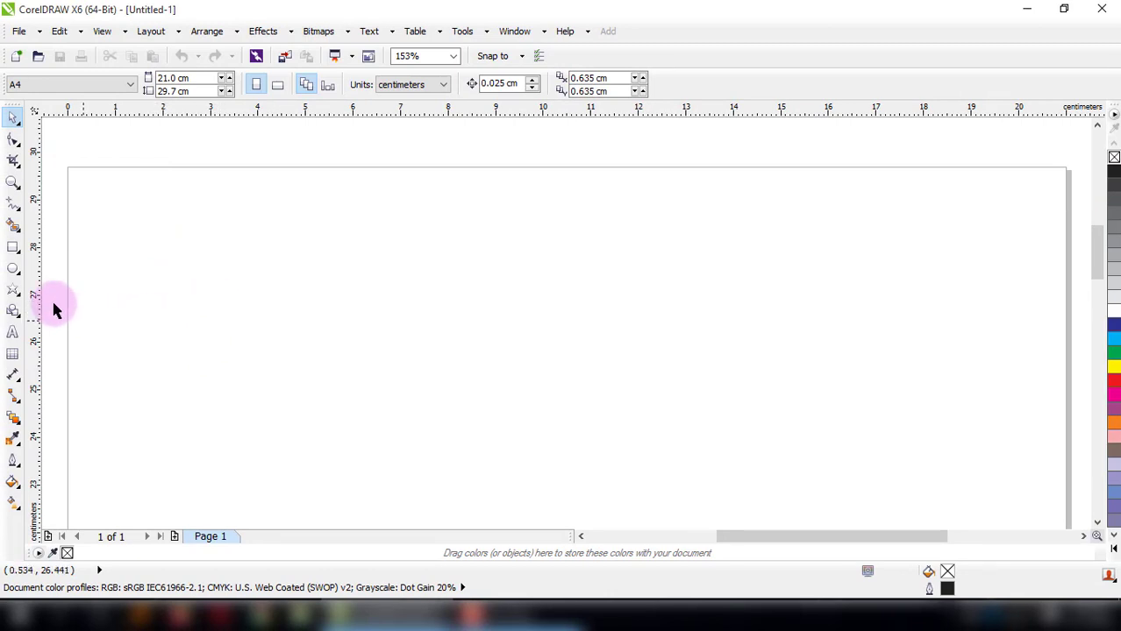
pyautogui.click(14, 254)
pyautogui.moveTo(85, 179); pyautogui.dragTo(334, 284)
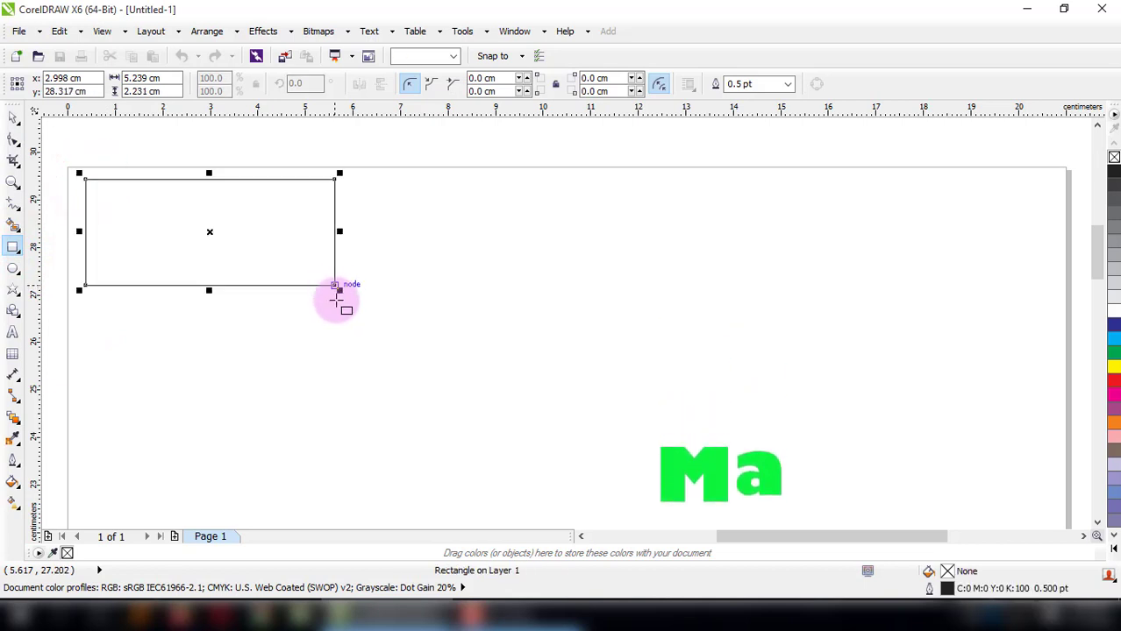
# Draw a wide ellipse beside the rectangle, and place a circle about 2.58 cm in diameter to the ellipse's right
pyautogui.click(11, 250)
pyautogui.click(13, 267)
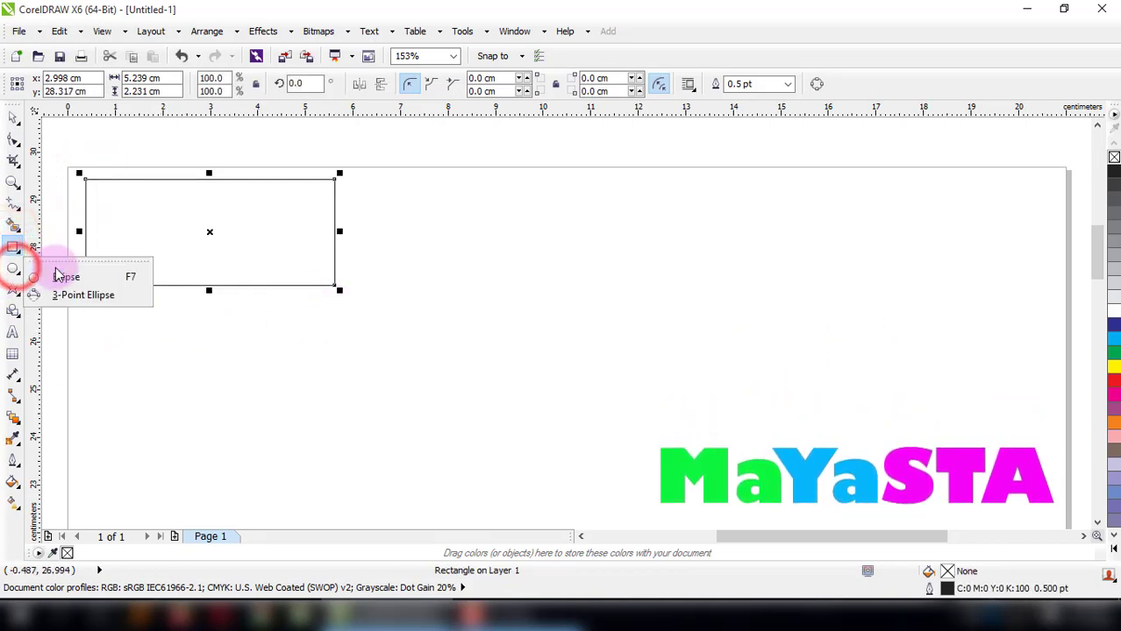
pyautogui.click(60, 277)
pyautogui.moveTo(365, 190); pyautogui.dragTo(559, 291)
pyautogui.moveTo(622, 192); pyautogui.dragTo(744, 280)
pyautogui.click(12, 119)
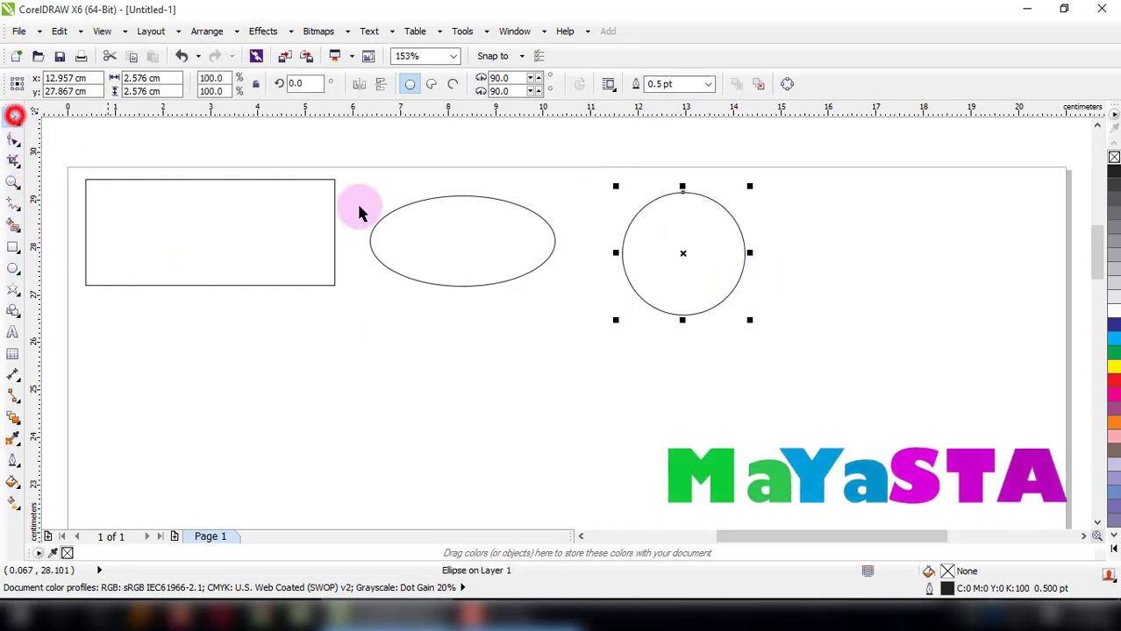
pyautogui.moveTo(662, 217); pyautogui.dragTo(627, 205)
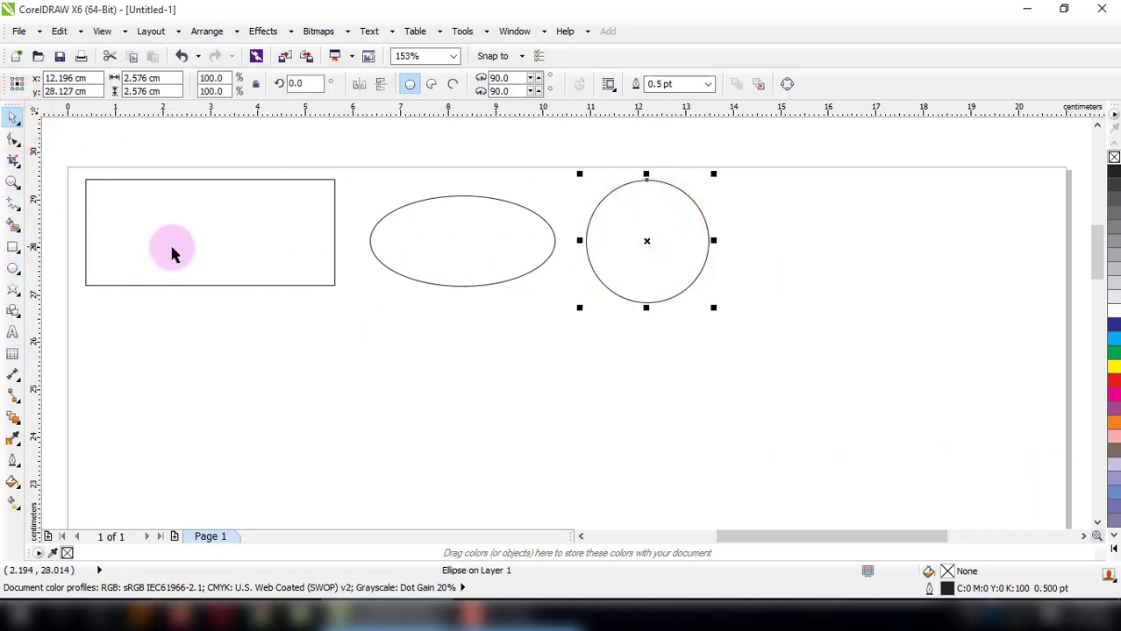
# Draw a square about 2.28 cm per side right of the circle and a pentagon about 4 × 2.93 cm below the rectangle
pyautogui.click(13, 247)
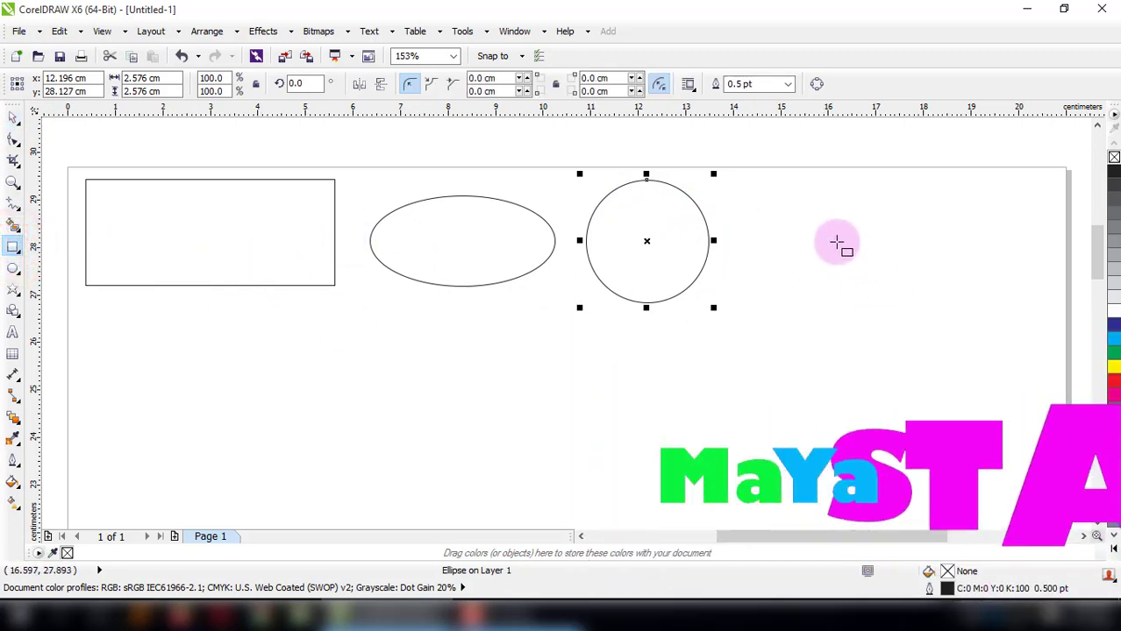
pyautogui.moveTo(779, 187); pyautogui.dragTo(887, 295)
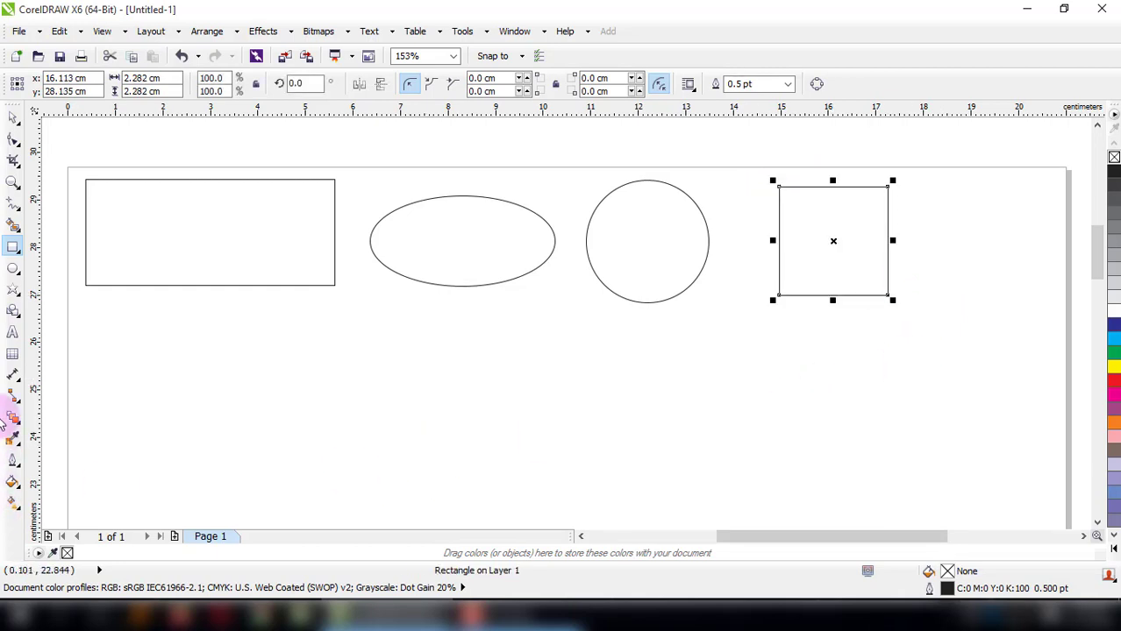
pyautogui.click(17, 290)
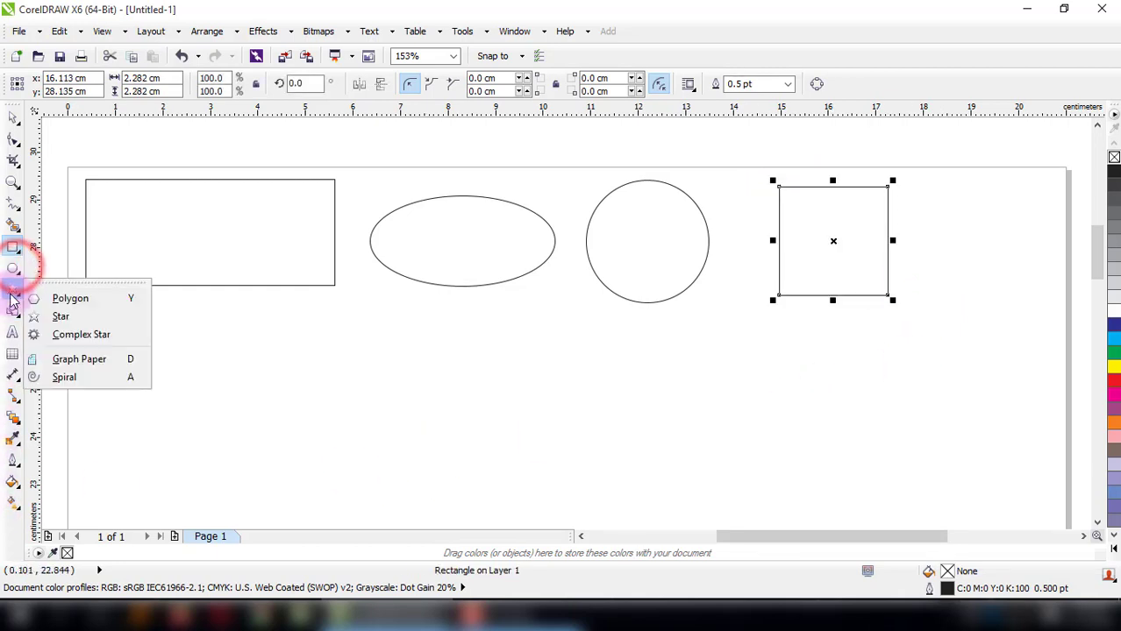
pyautogui.click(57, 296)
pyautogui.moveTo(127, 330); pyautogui.dragTo(327, 474)
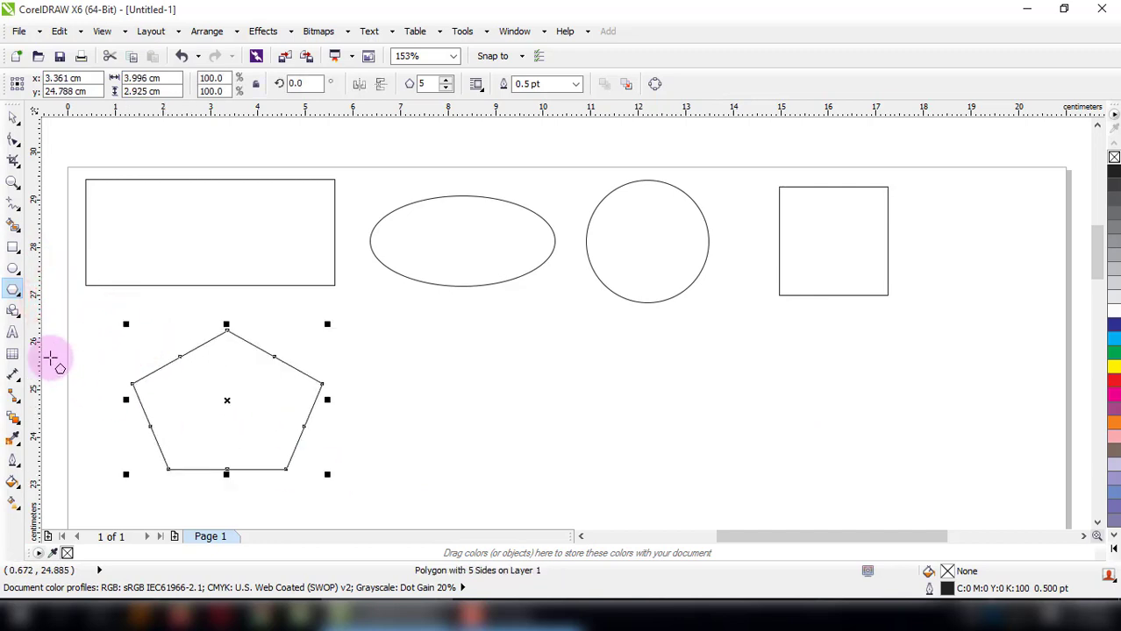
# Draw a star about 3.44 × 2.67 cm to the right of the pentagon and set it to 6 points
pyautogui.click(16, 296)
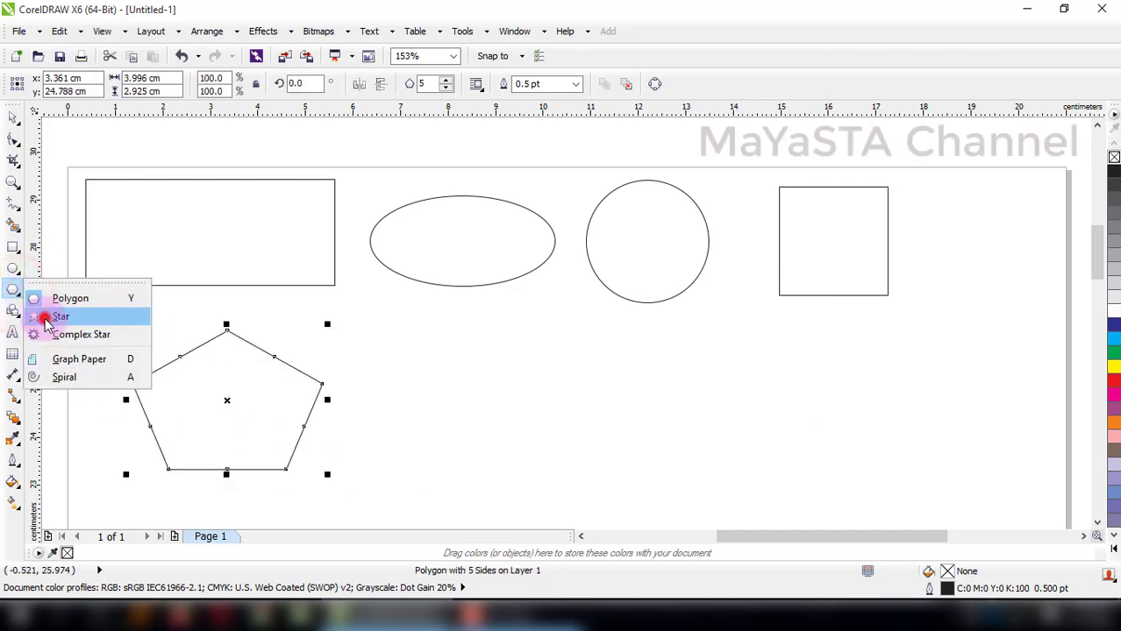
pyautogui.click(45, 321)
pyautogui.moveTo(405, 339); pyautogui.dragTo(579, 476)
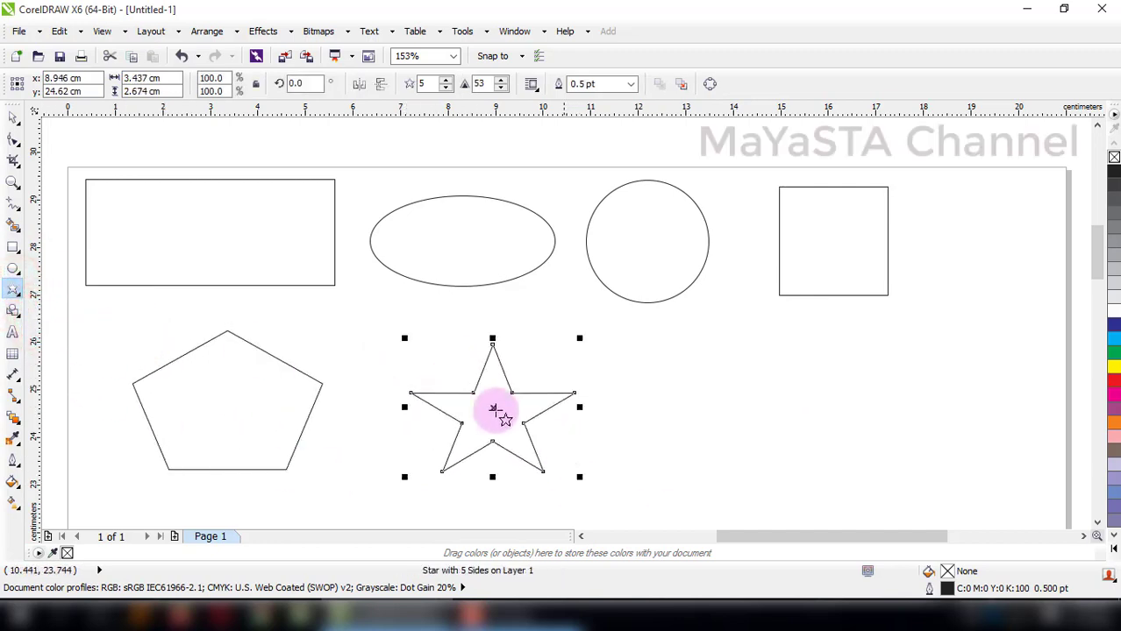
pyautogui.click(445, 80)
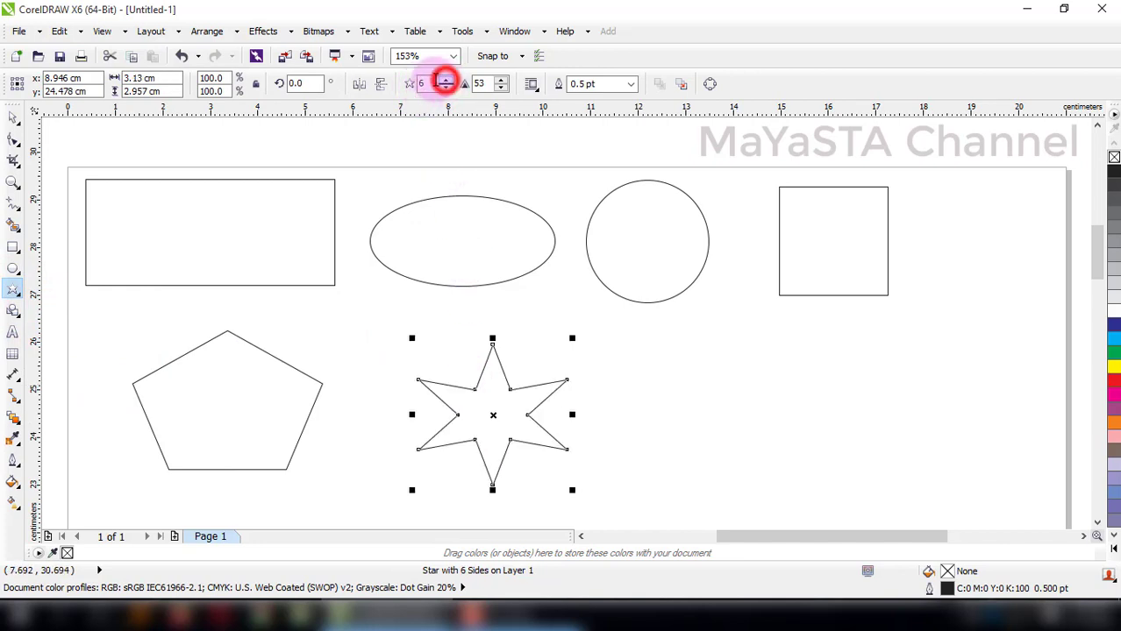
# Draw a heart from the basic shapes, about 3.44 × 3.1 cm, and position it to the right of the star
pyautogui.click(15, 320)
pyautogui.click(62, 321)
pyautogui.click(15, 320)
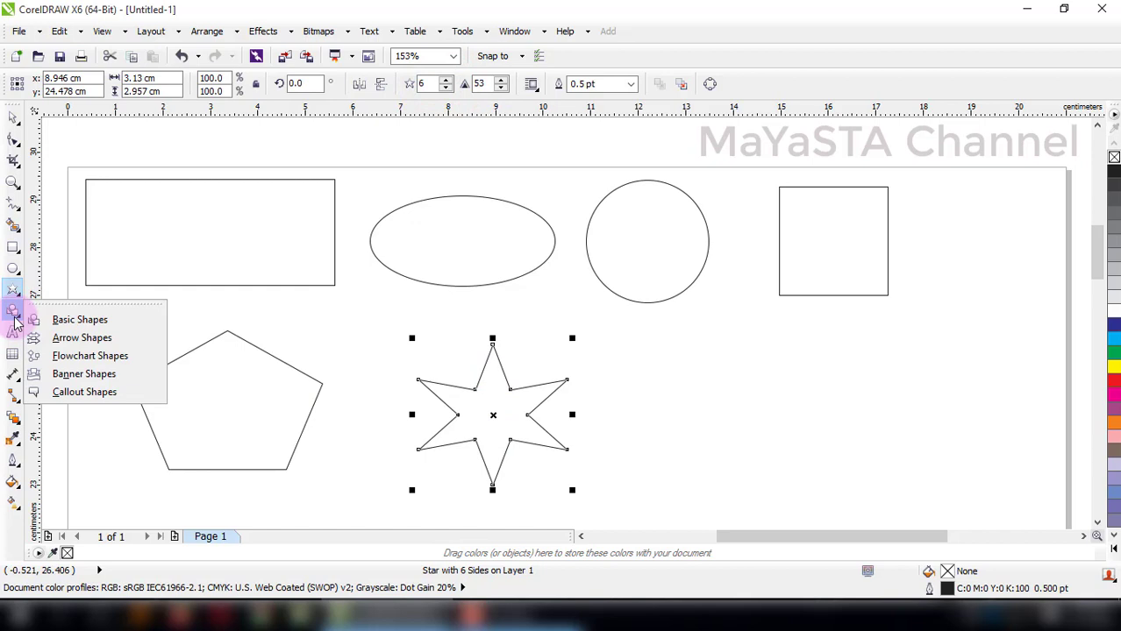
pyautogui.click(80, 321)
pyautogui.click(418, 88)
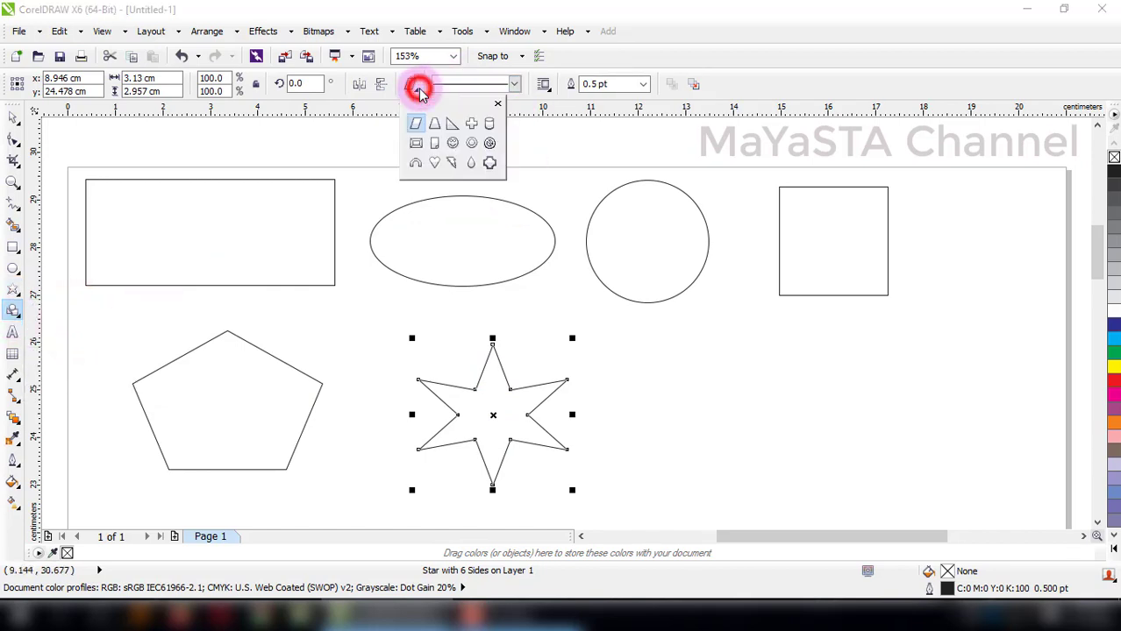
pyautogui.click(435, 164)
pyautogui.moveTo(648, 357); pyautogui.dragTo(816, 513)
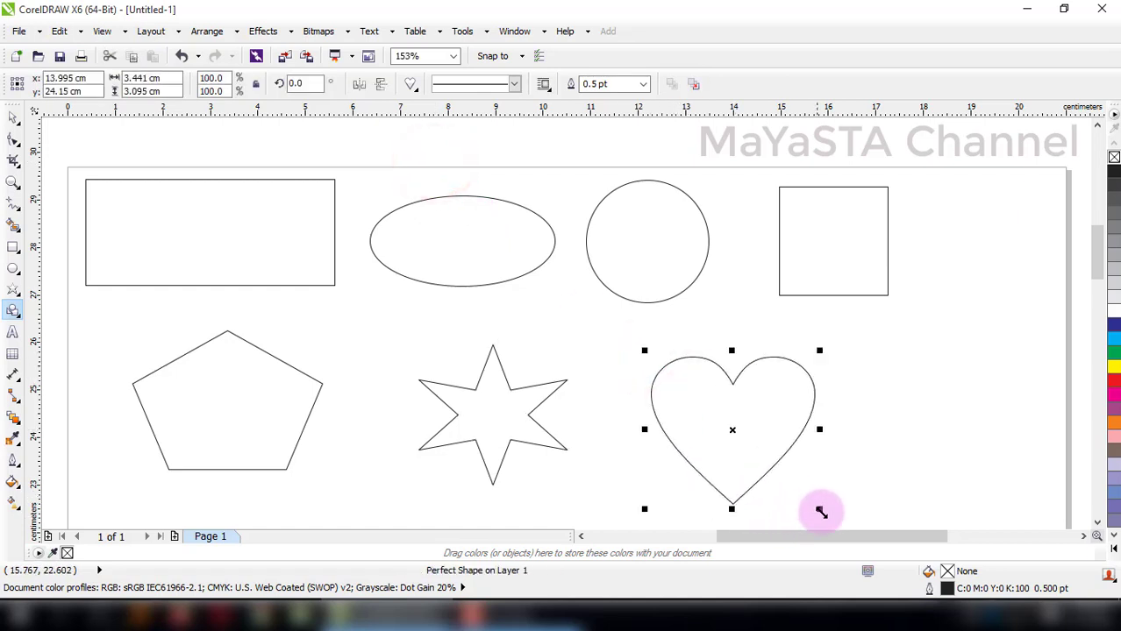
pyautogui.click(13, 118)
# Draw a right-pointing arrow shape about 3.91 × 3.06 cm beside the heart and leave nothing selected
pyautogui.click(15, 300)
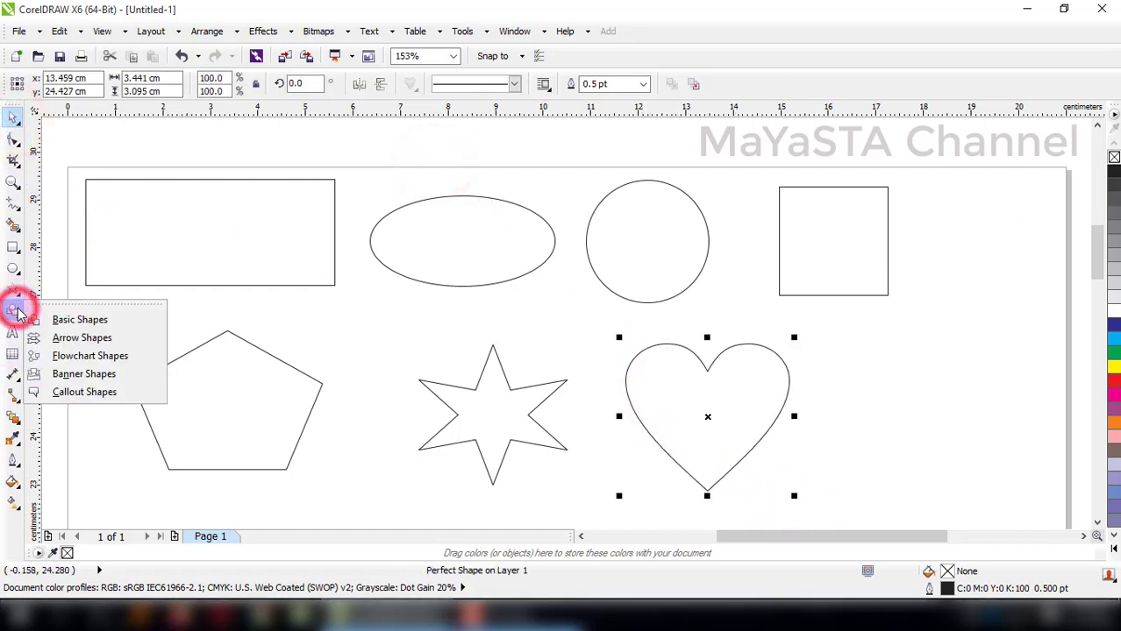
pyautogui.click(12, 375)
pyautogui.click(13, 310)
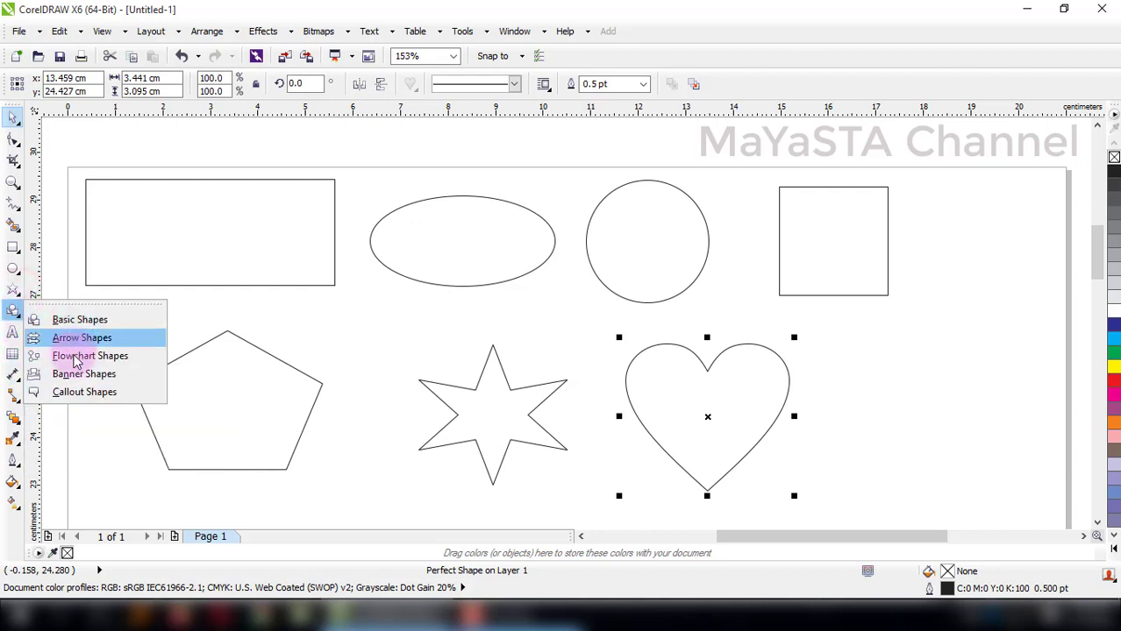
pyautogui.click(80, 341)
pyautogui.moveTo(854, 348); pyautogui.dragTo(1043, 497)
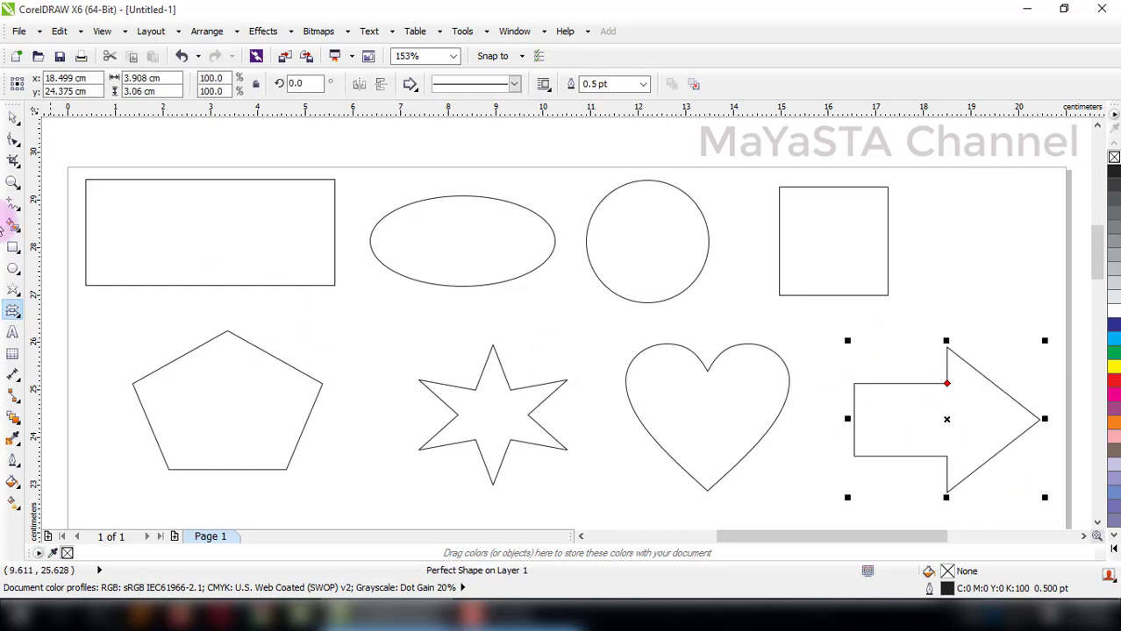
pyautogui.click(11, 126)
pyautogui.click(497, 166)
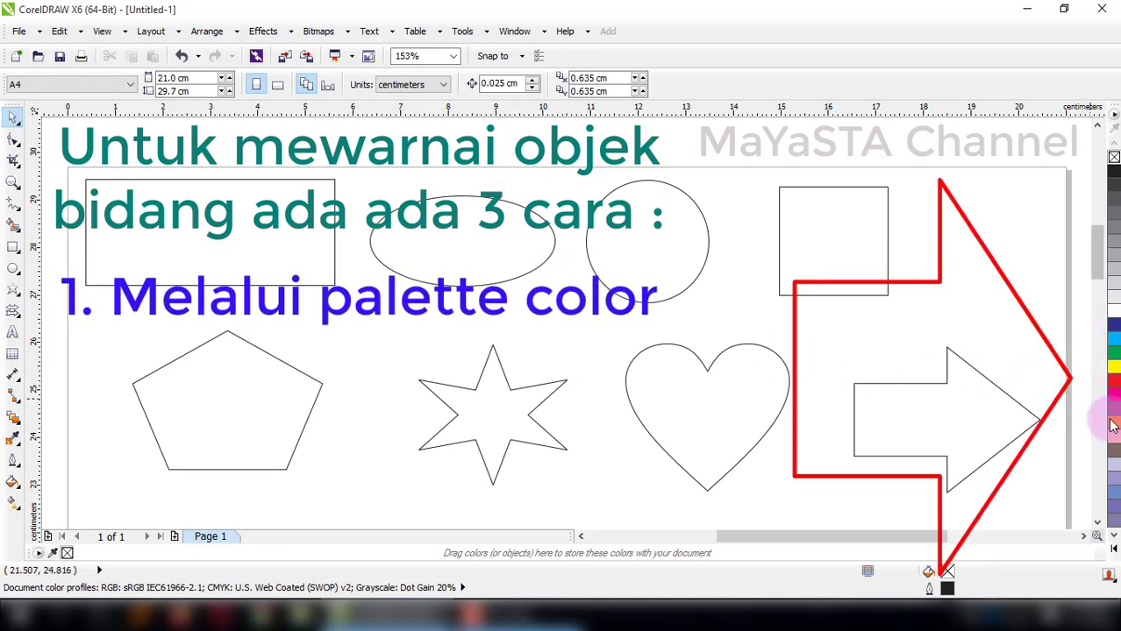
# Expand the default color palette to examine its full range of swatches, then collapse it
pyautogui.click(1113, 549)
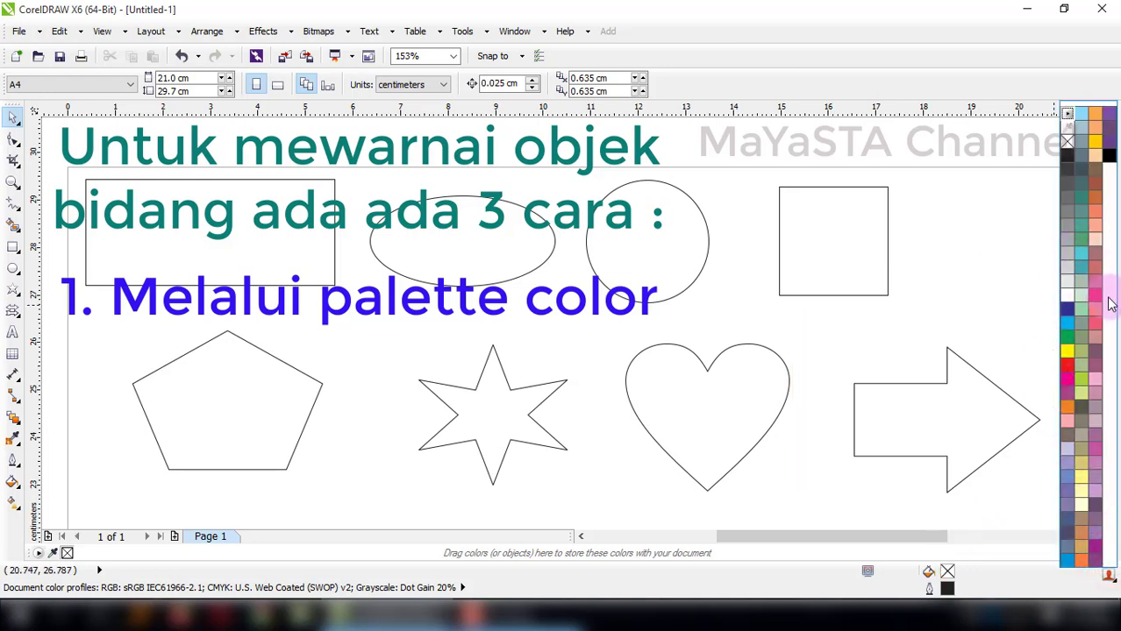
pyautogui.click(956, 274)
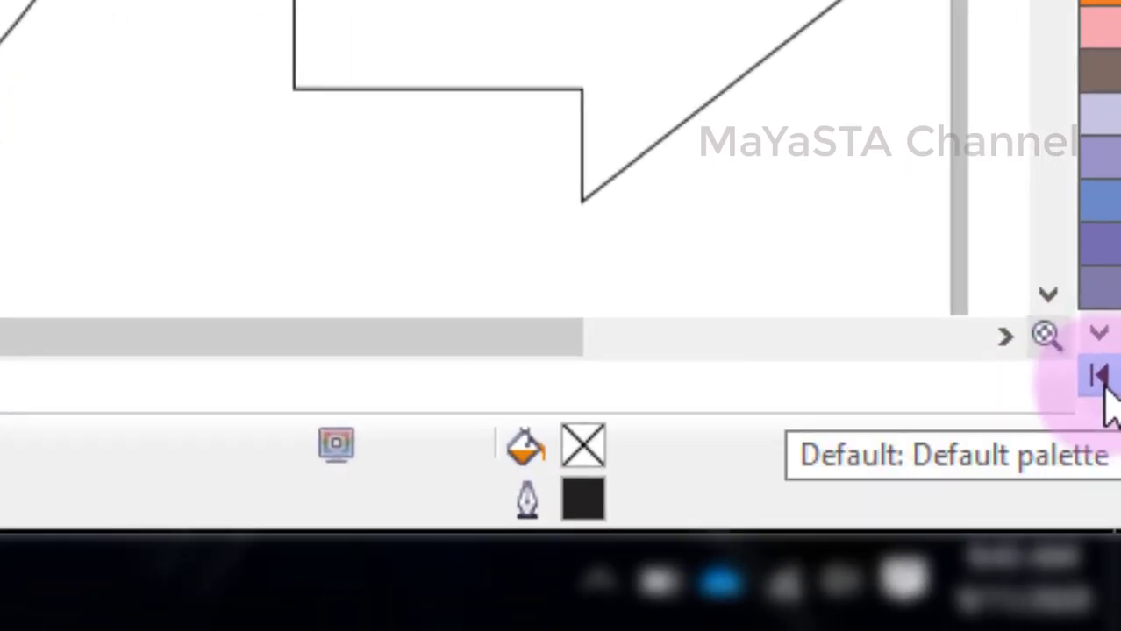
pyautogui.click(1100, 384)
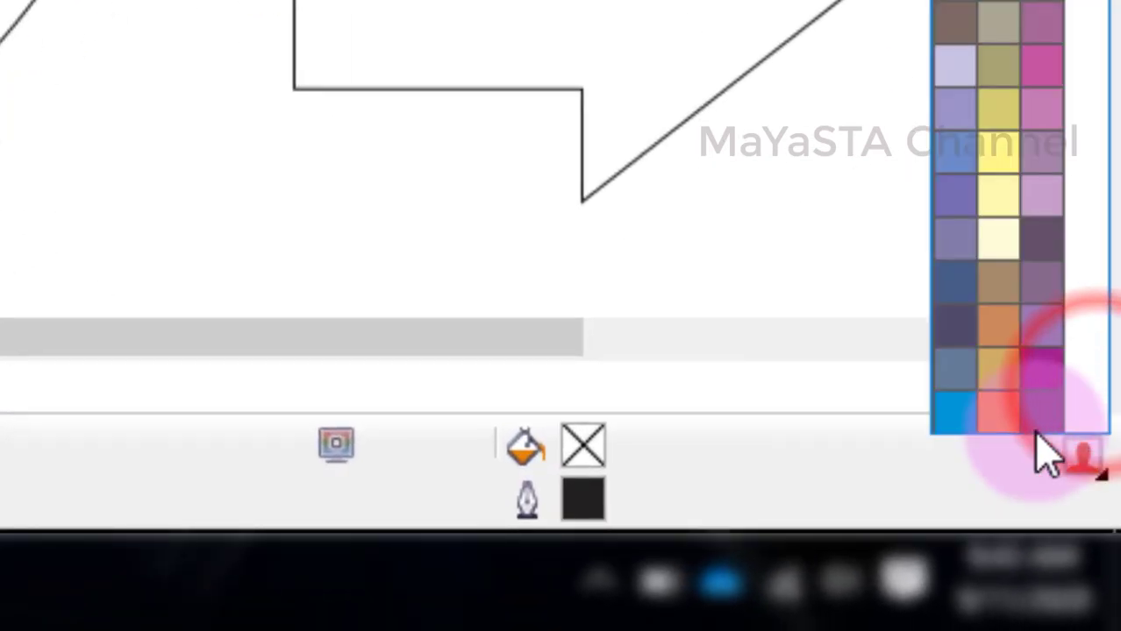
pyautogui.click(1056, 2)
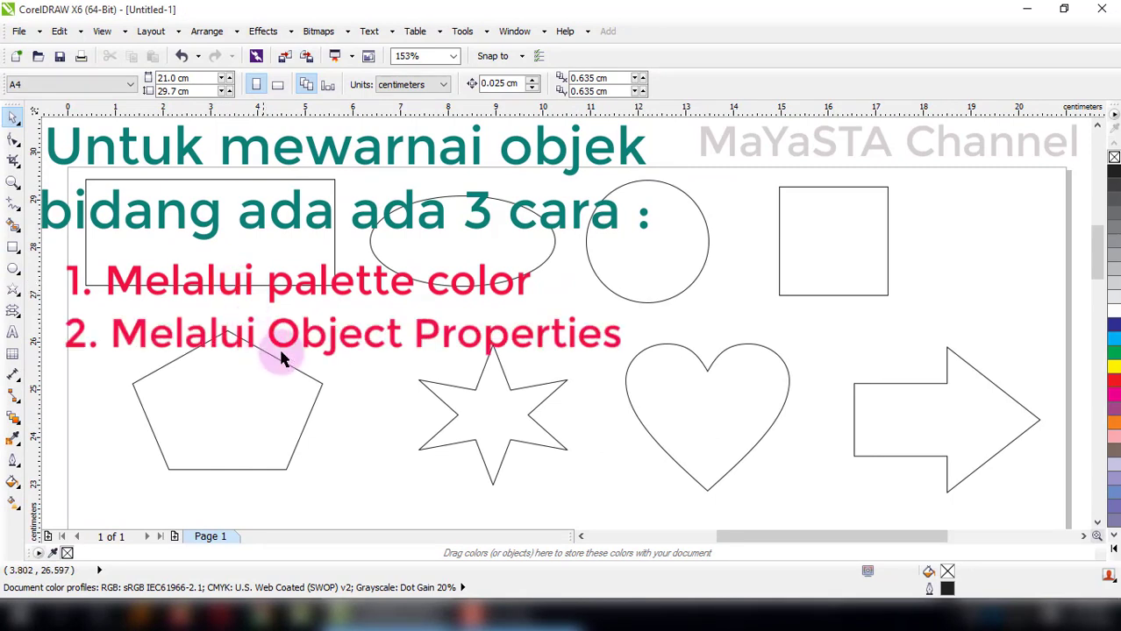
# Open the Object Properties showing the outline and fill settings
pyautogui.rightClick(428, 299)
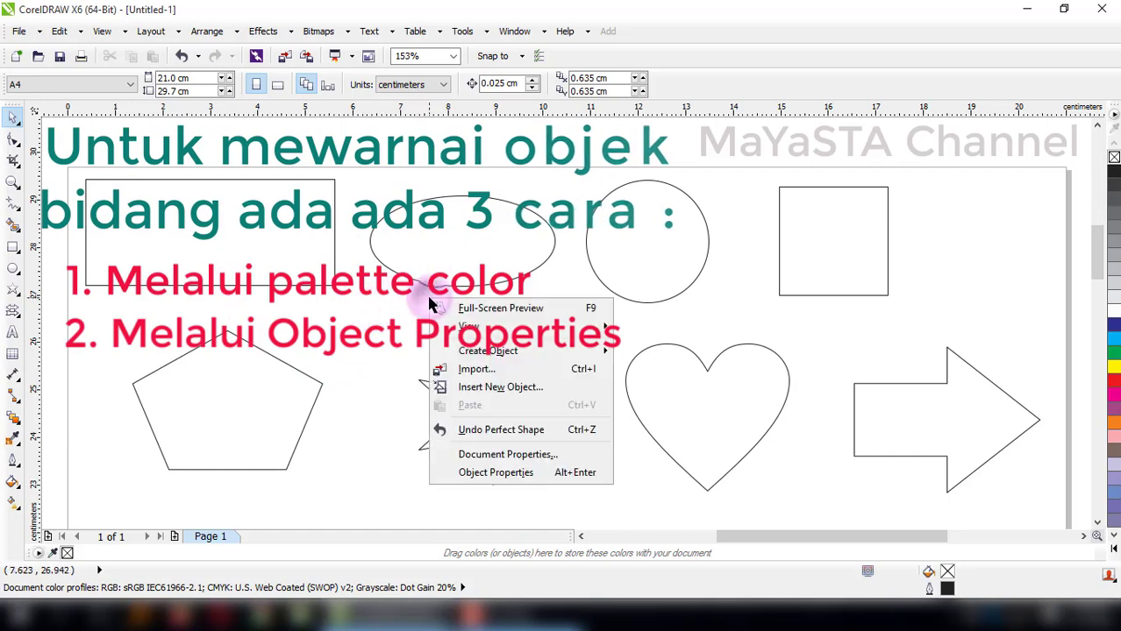
pyautogui.click(495, 472)
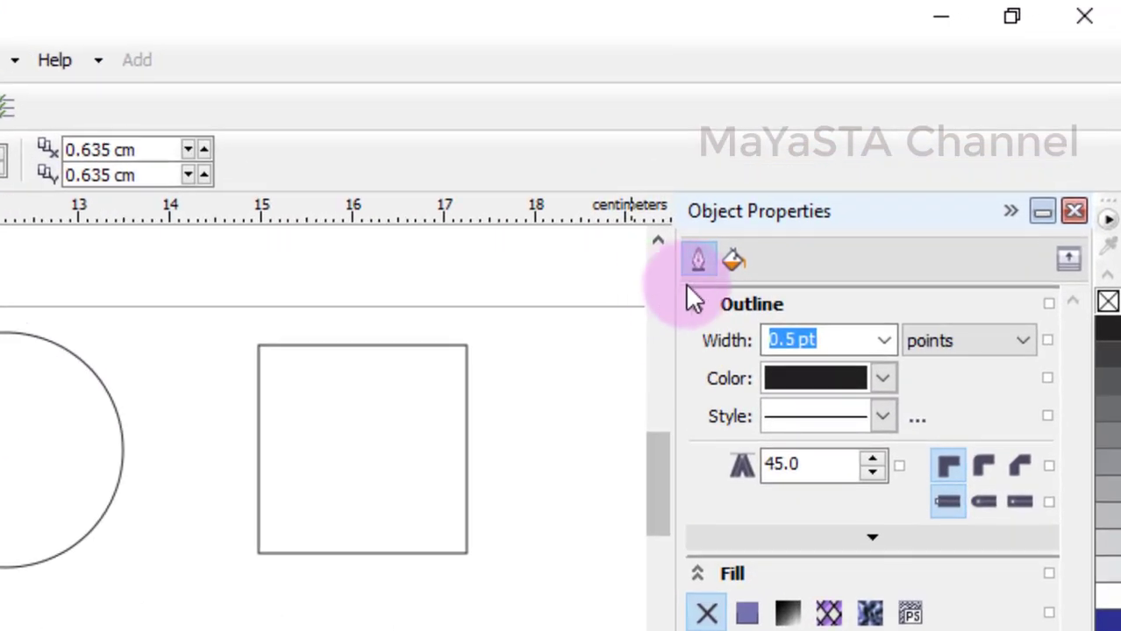
# Examine the fill settings in Object Properties, close it, and look at the Fill and Interactive Fill tools
pyautogui.click(736, 262)
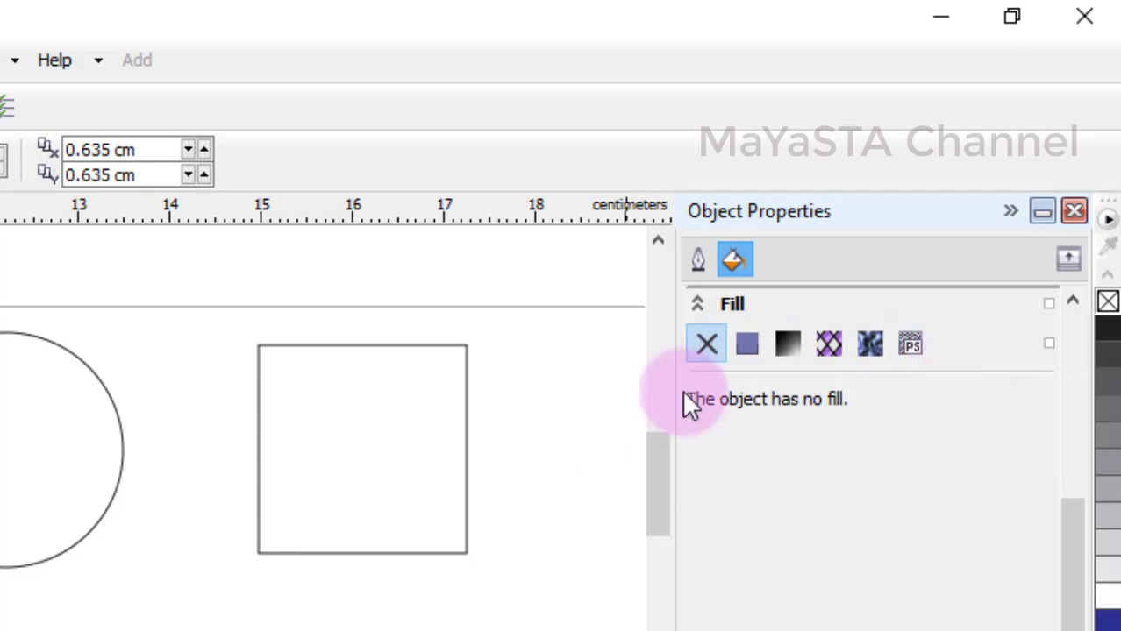
pyautogui.click(1074, 211)
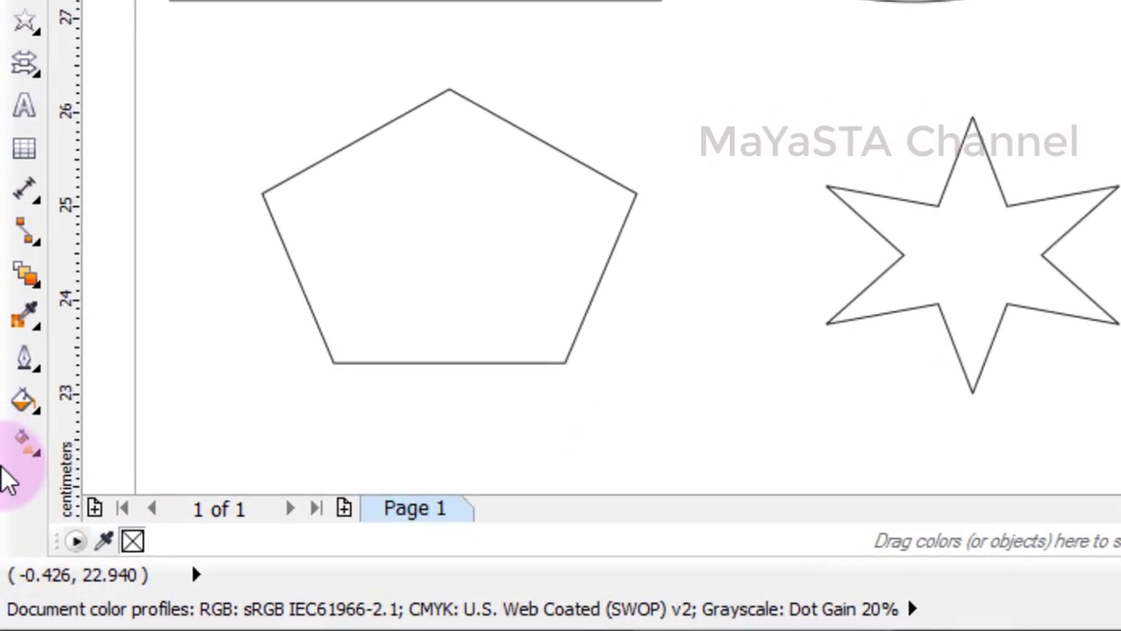
pyautogui.click(13, 475)
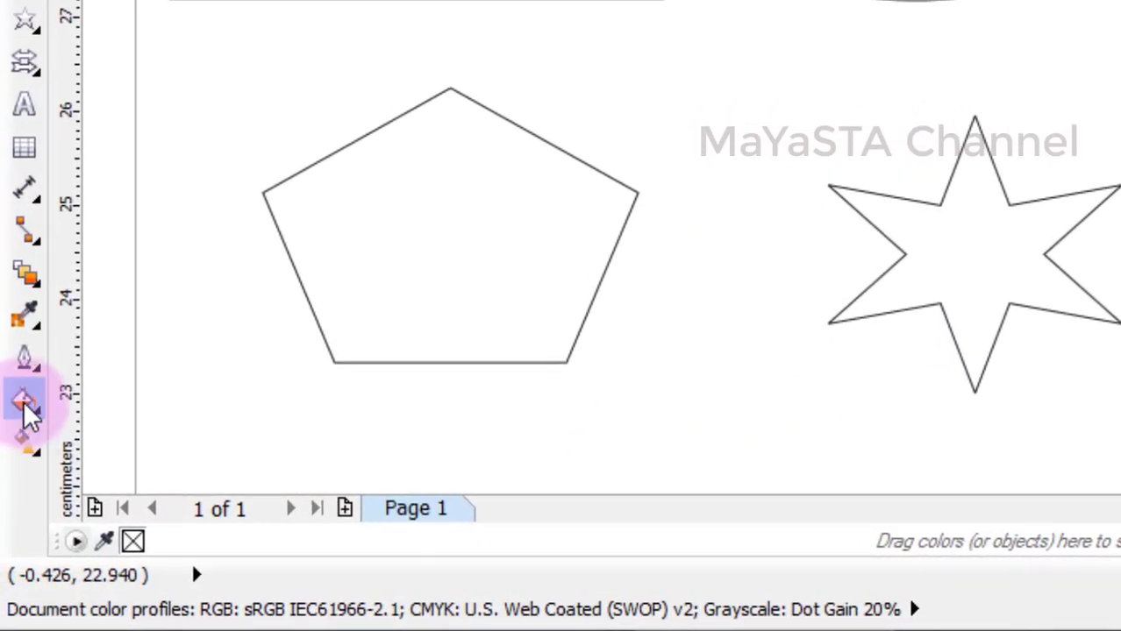
pyautogui.click(179, 453)
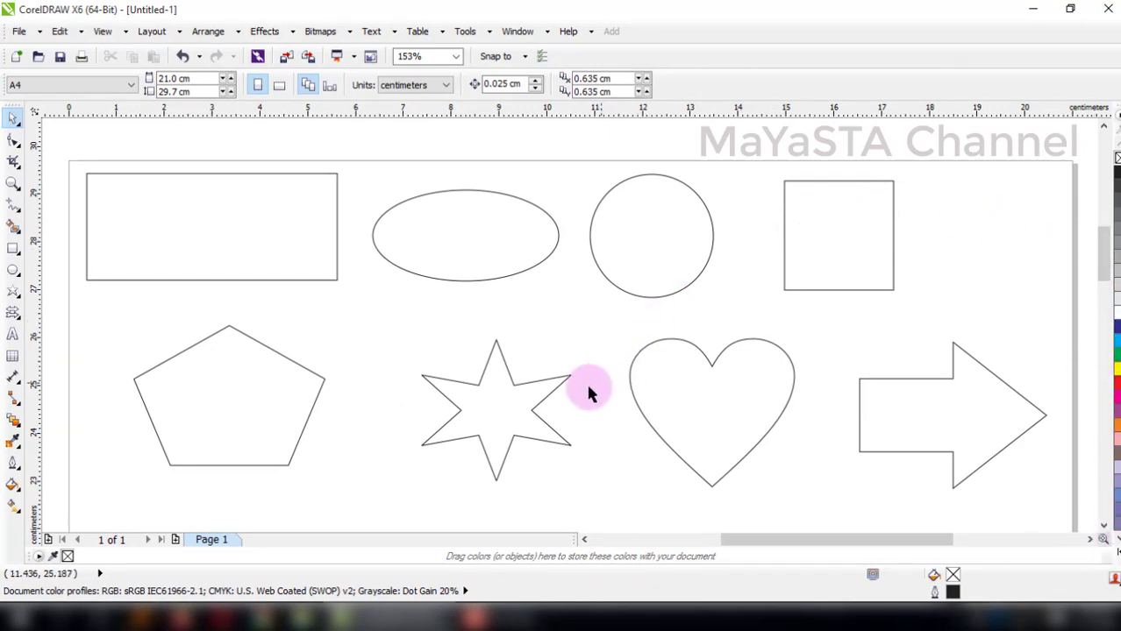
# Reopen Object Properties with nothing selected, view its outline and fill settings, and close it again
pyautogui.rightClick(435, 323)
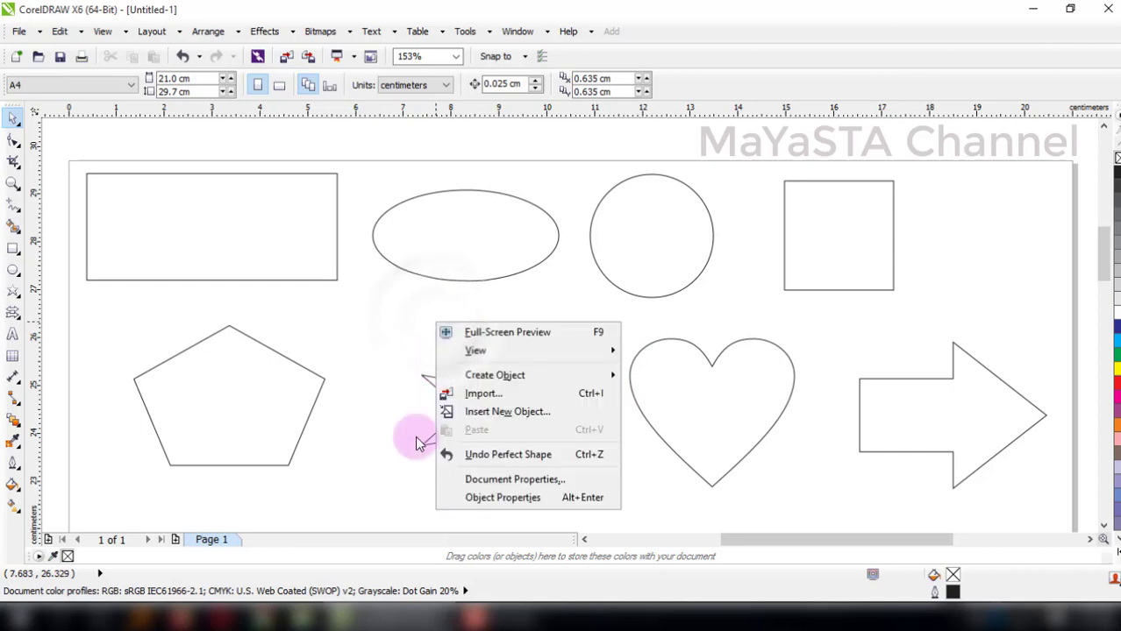
pyautogui.click(469, 499)
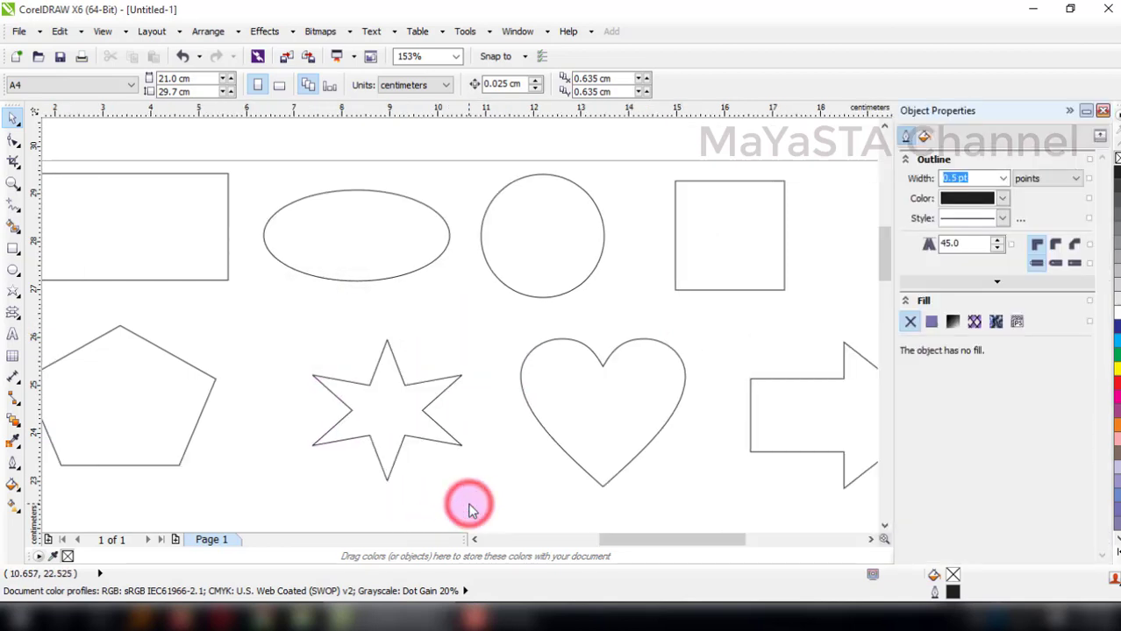
pyautogui.click(925, 138)
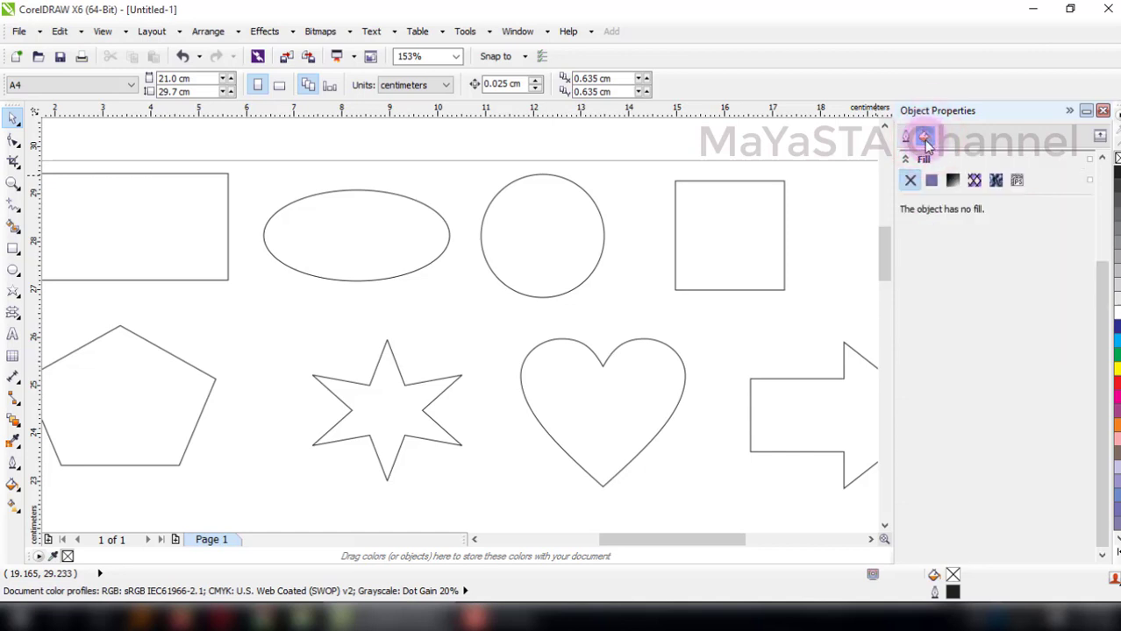
pyautogui.click(1102, 112)
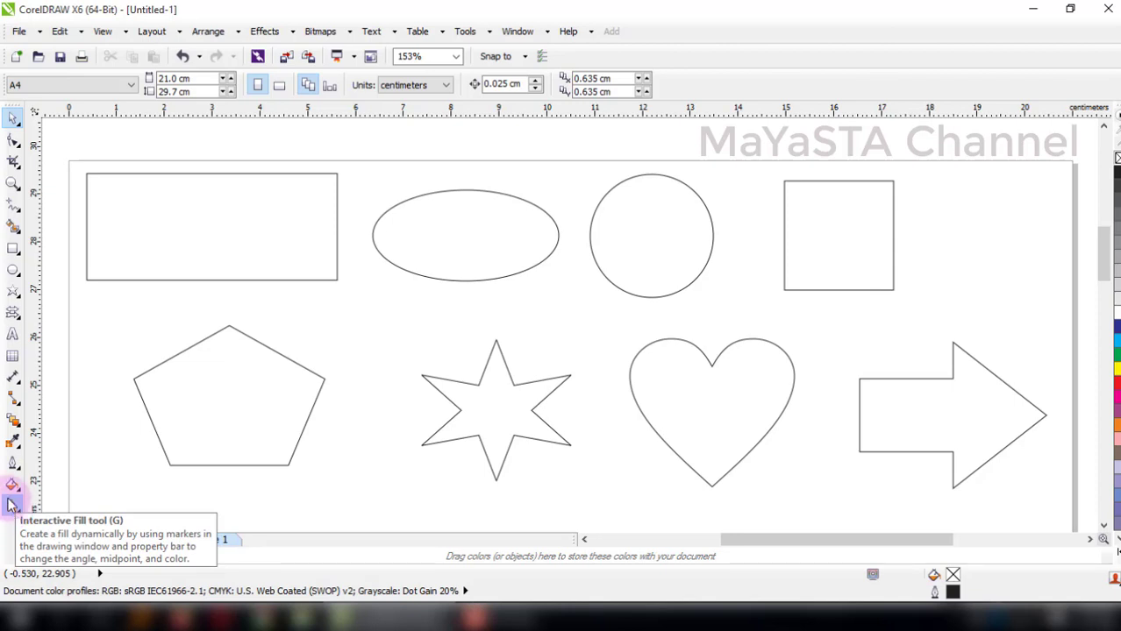
# Fill the wide rectangle with cyan and the arrow with yellow from the default palette
pyautogui.click(201, 239)
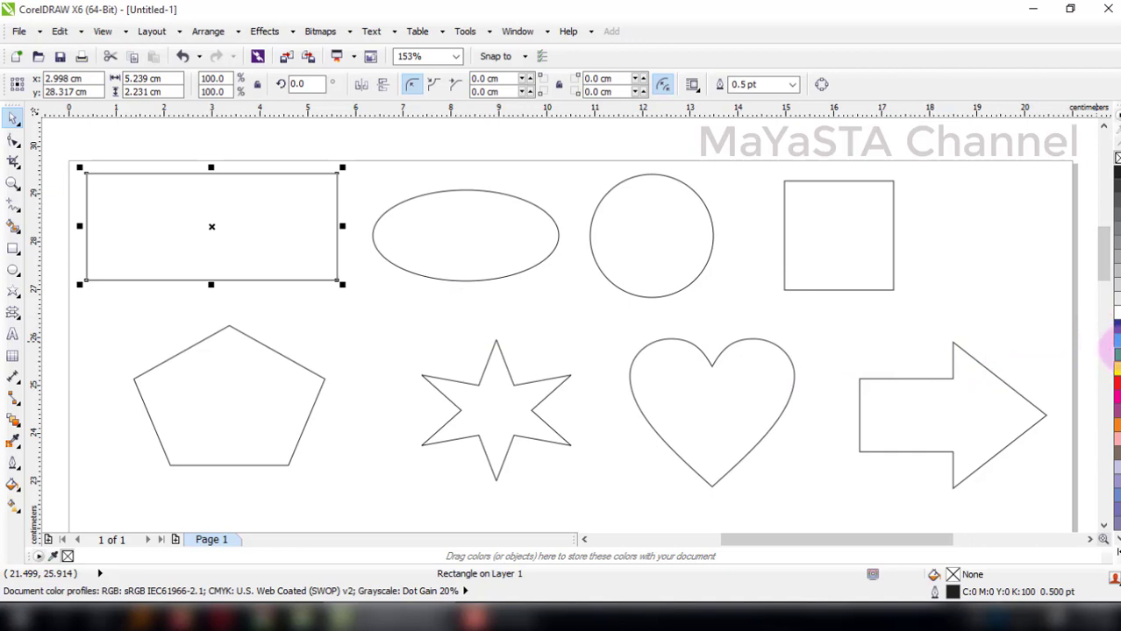
pyautogui.click(1115, 342)
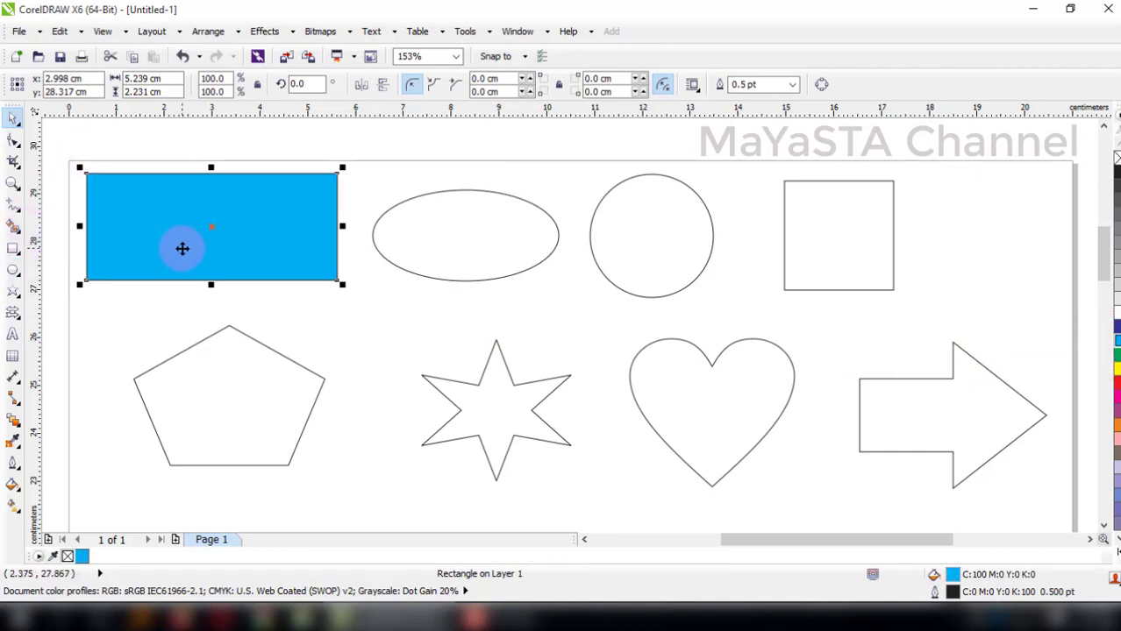
pyautogui.click(982, 416)
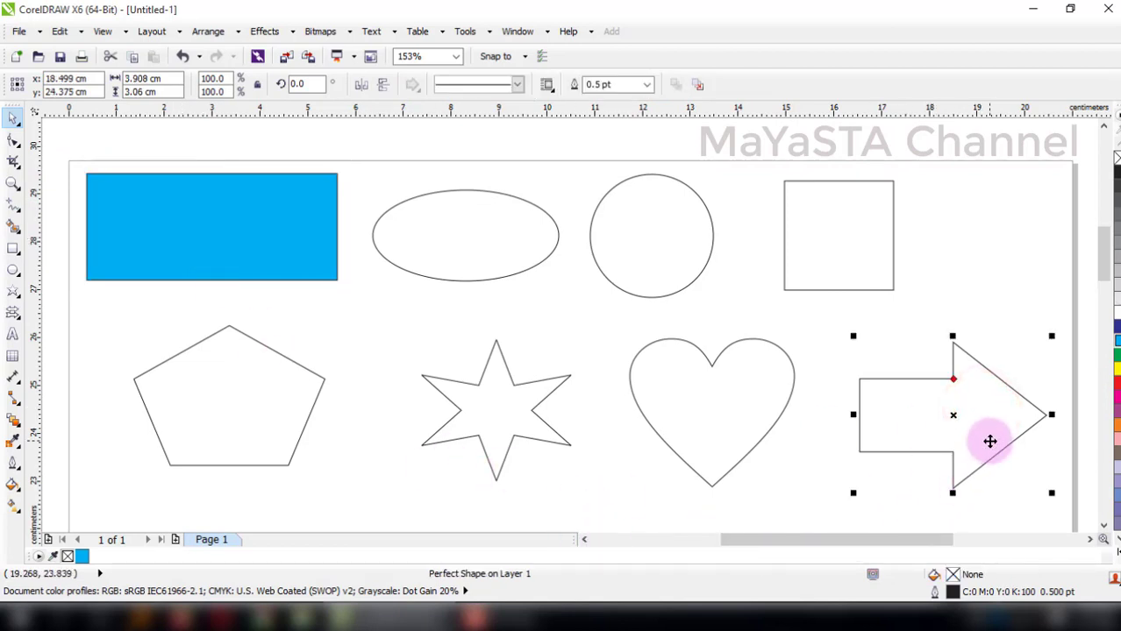
pyautogui.click(1113, 366)
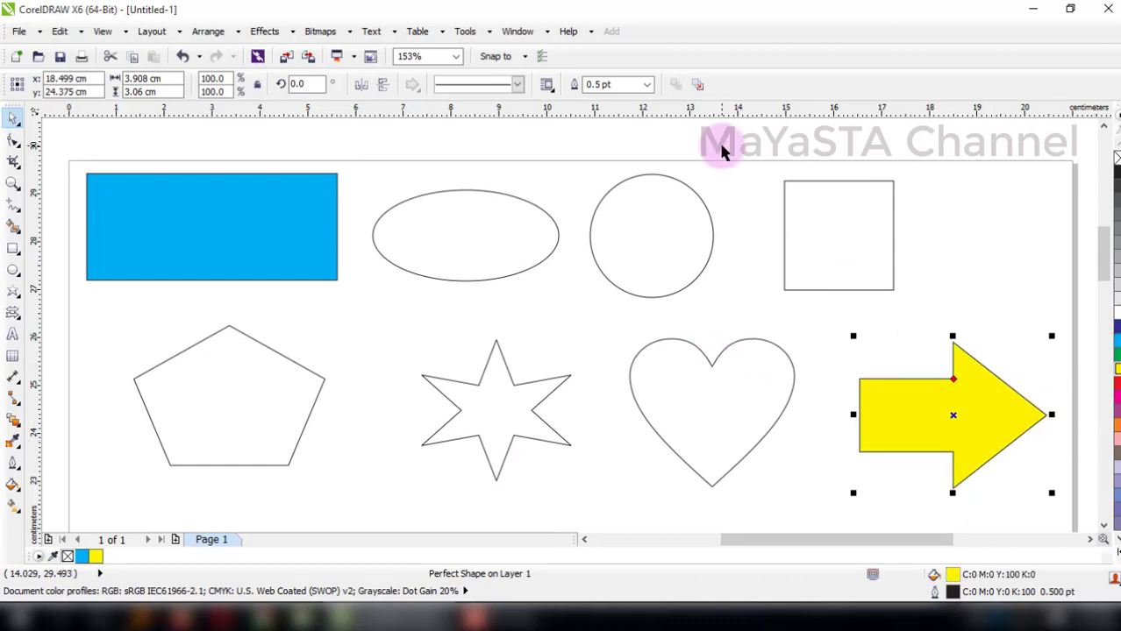
# Set the arrow's outline width to 3.0 pt and its outline color to cyan
pyautogui.click(647, 92)
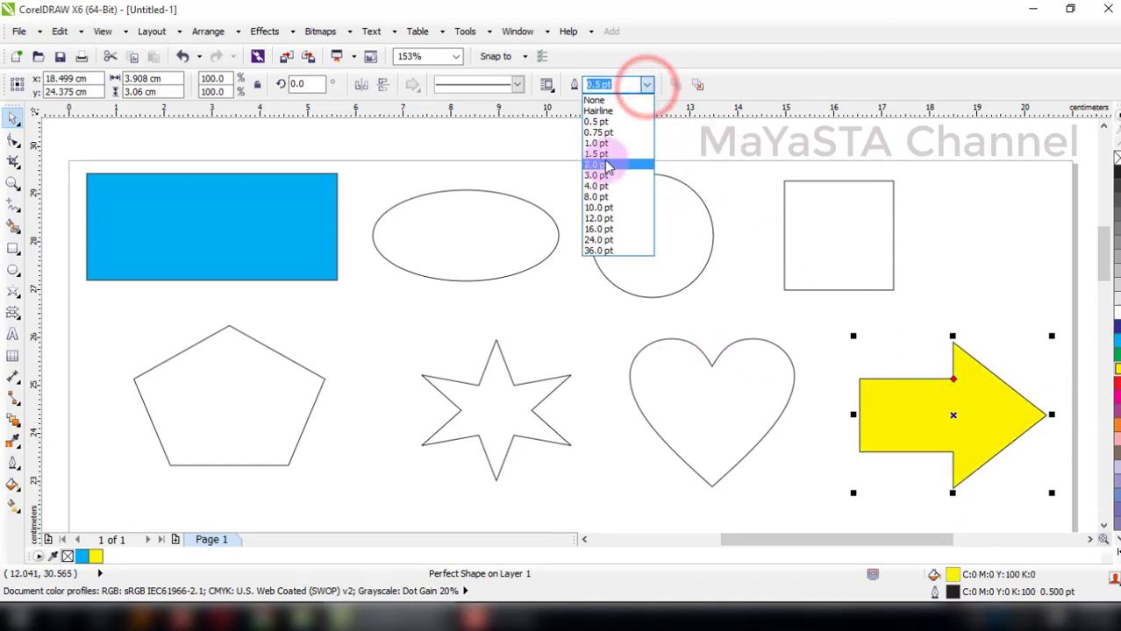
pyautogui.click(605, 173)
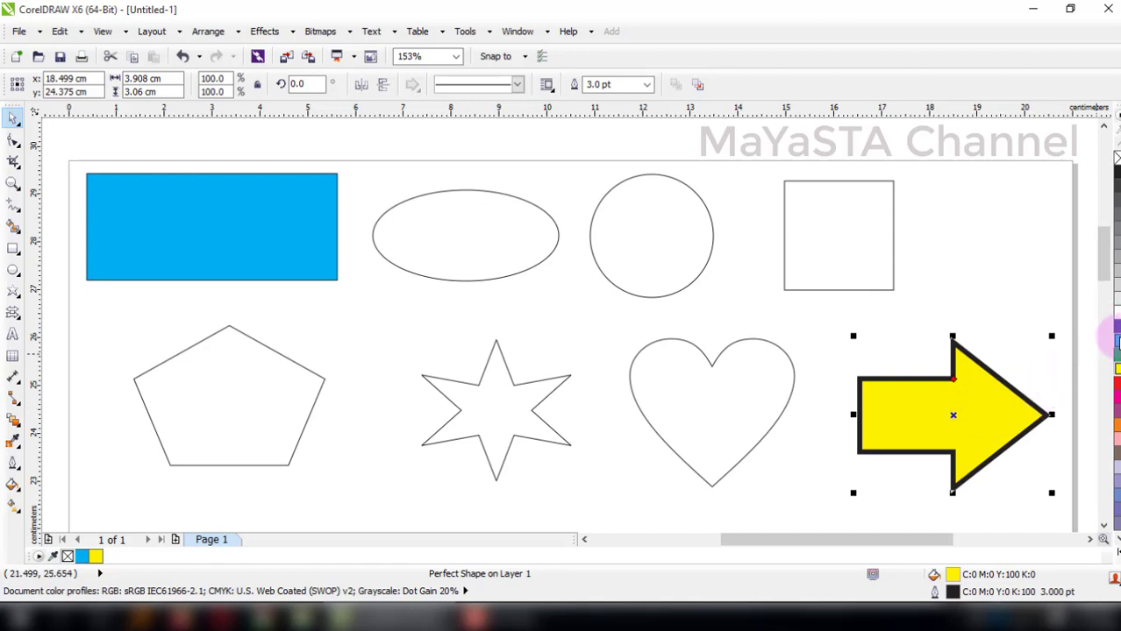
pyautogui.rightClick(1114, 340)
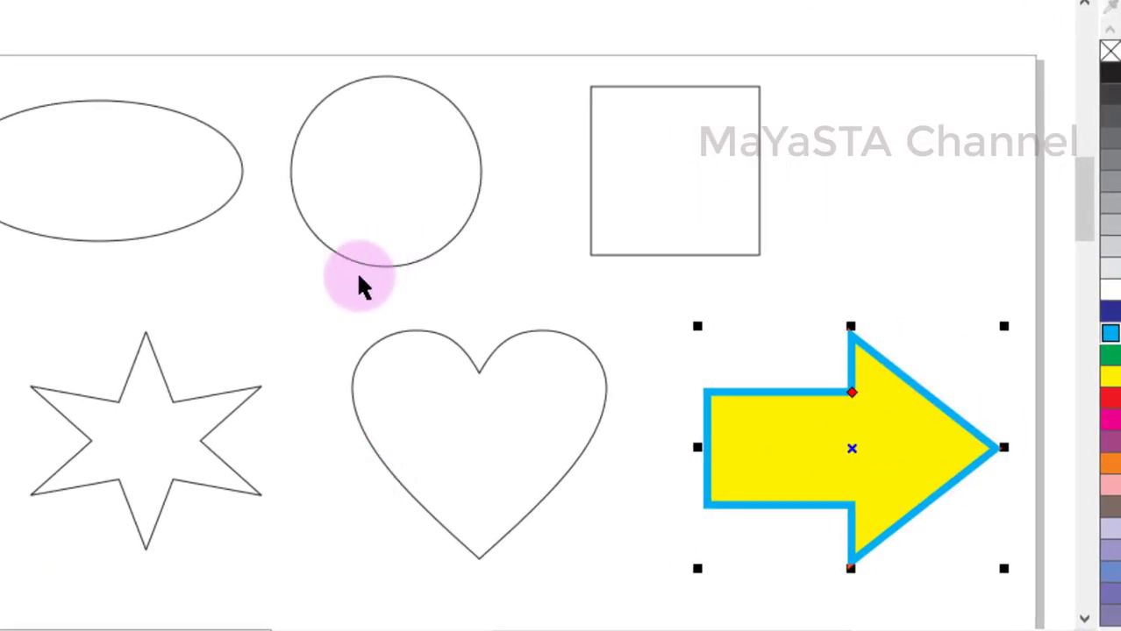
# Open the ellipse's Object Properties and give it a uniform blue fill of about C 96, M 93, Y 0, K 0
pyautogui.click(109, 167)
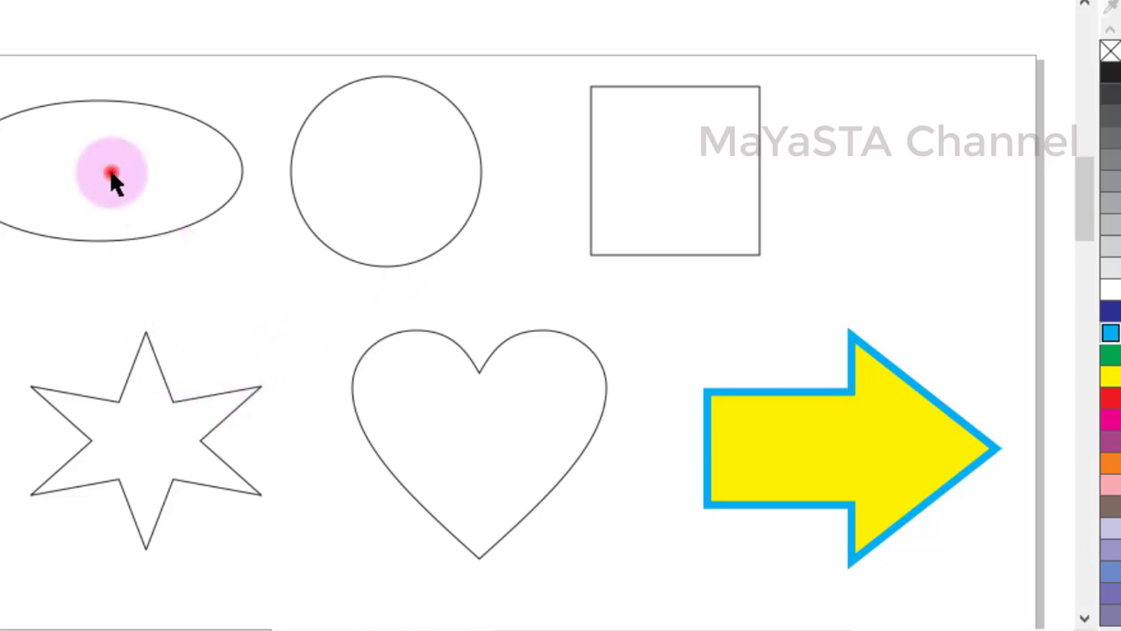
pyautogui.rightClick(131, 174)
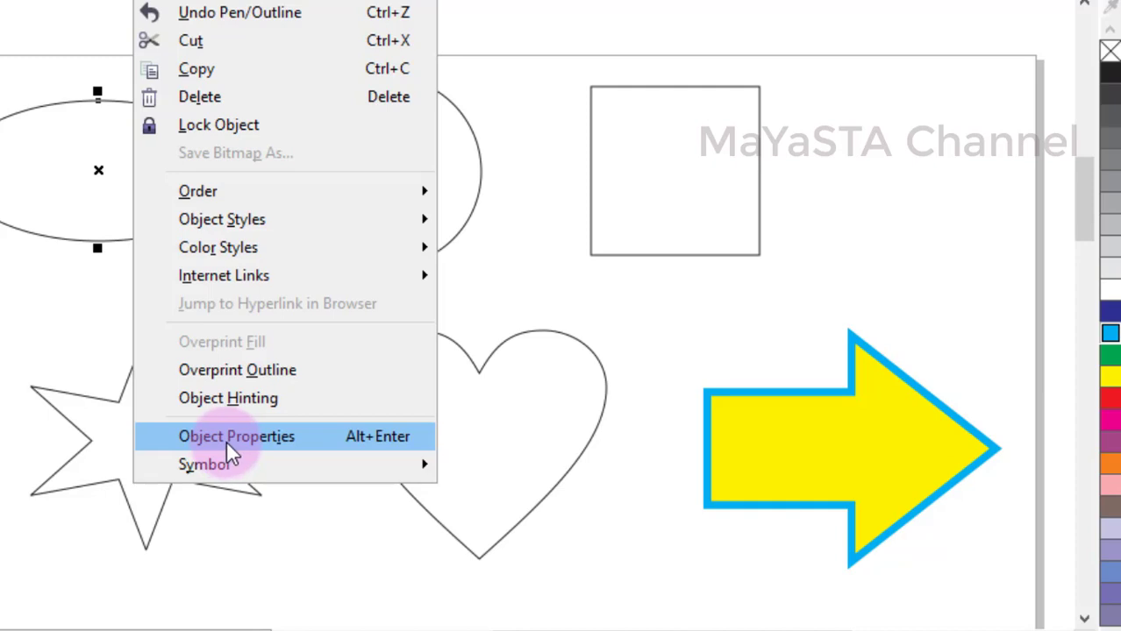
pyautogui.click(303, 437)
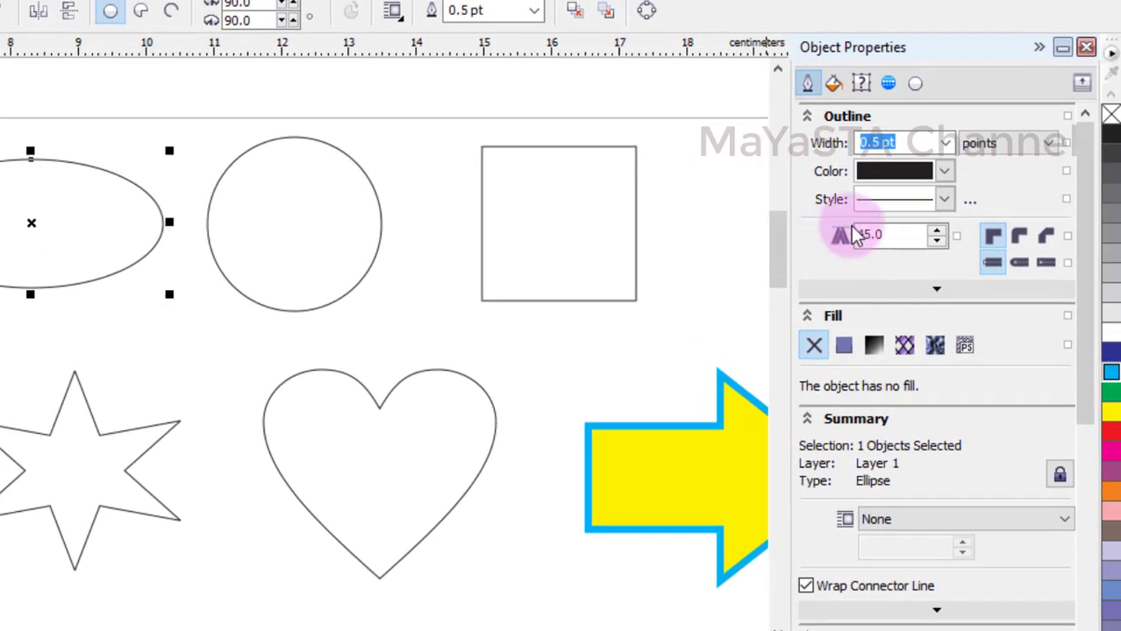
pyautogui.click(834, 84)
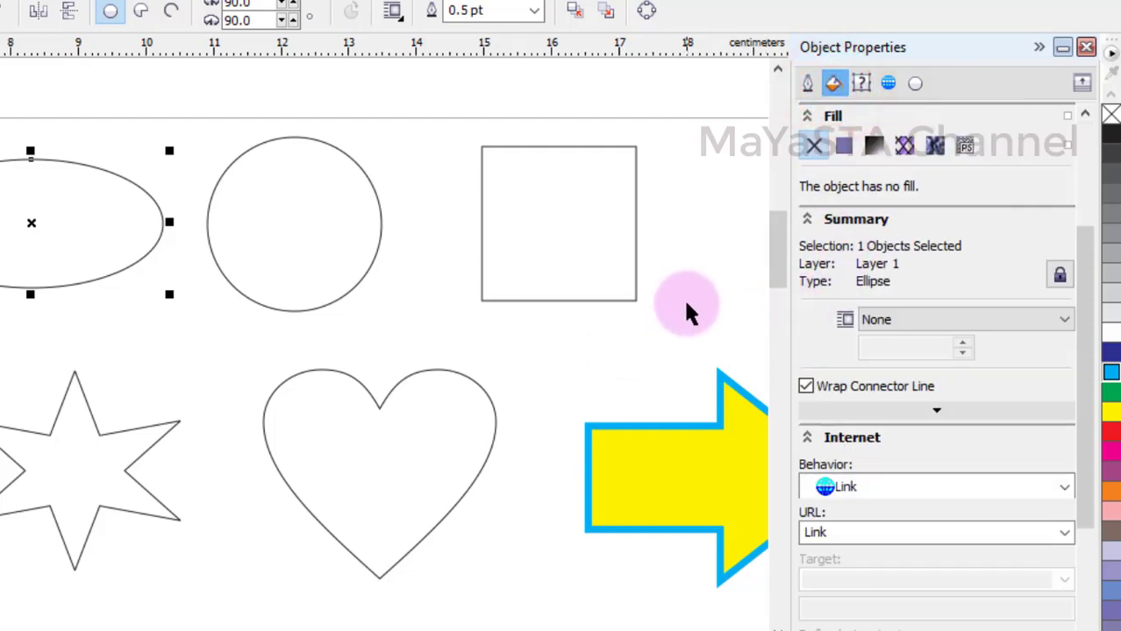
pyautogui.click(850, 151)
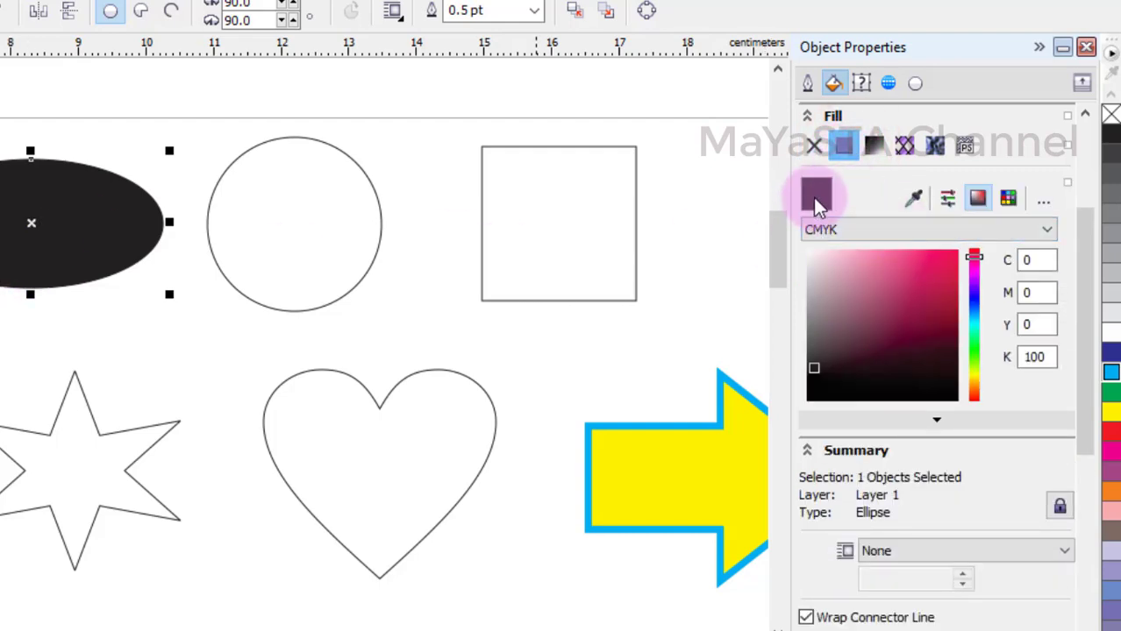
pyautogui.moveTo(825, 370); pyautogui.dragTo(850, 342)
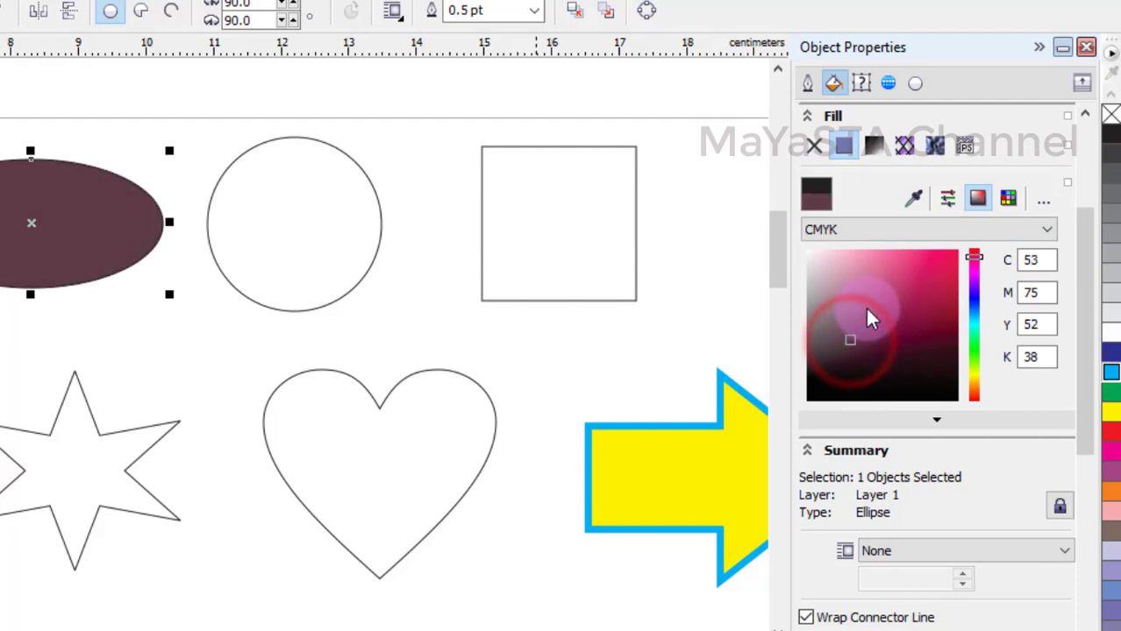
pyautogui.click(920, 299)
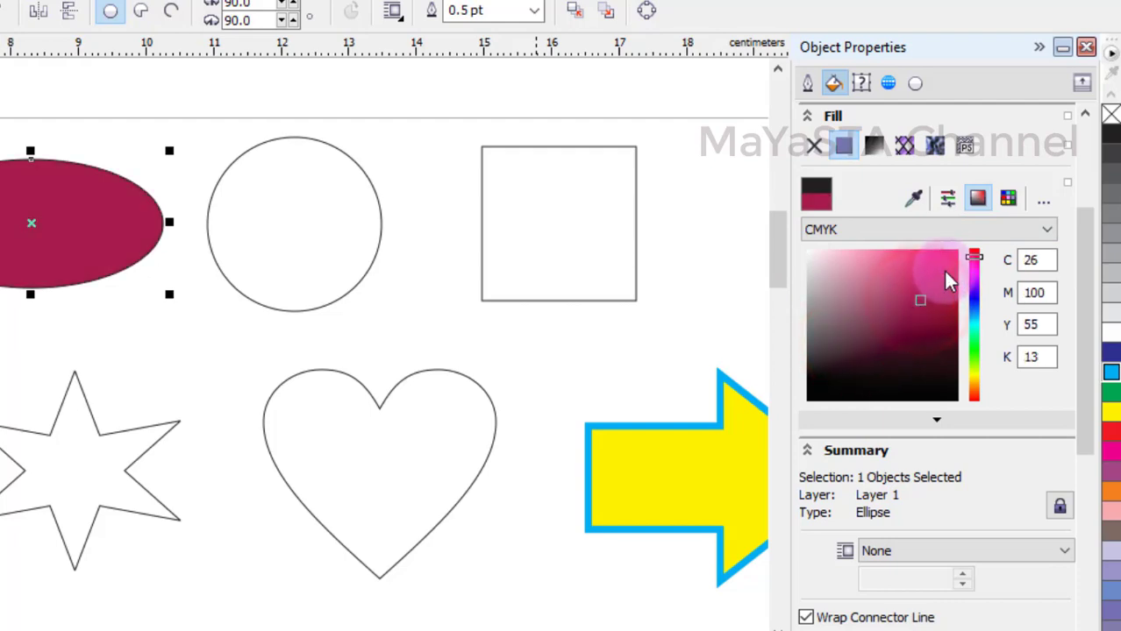
pyautogui.click(943, 270)
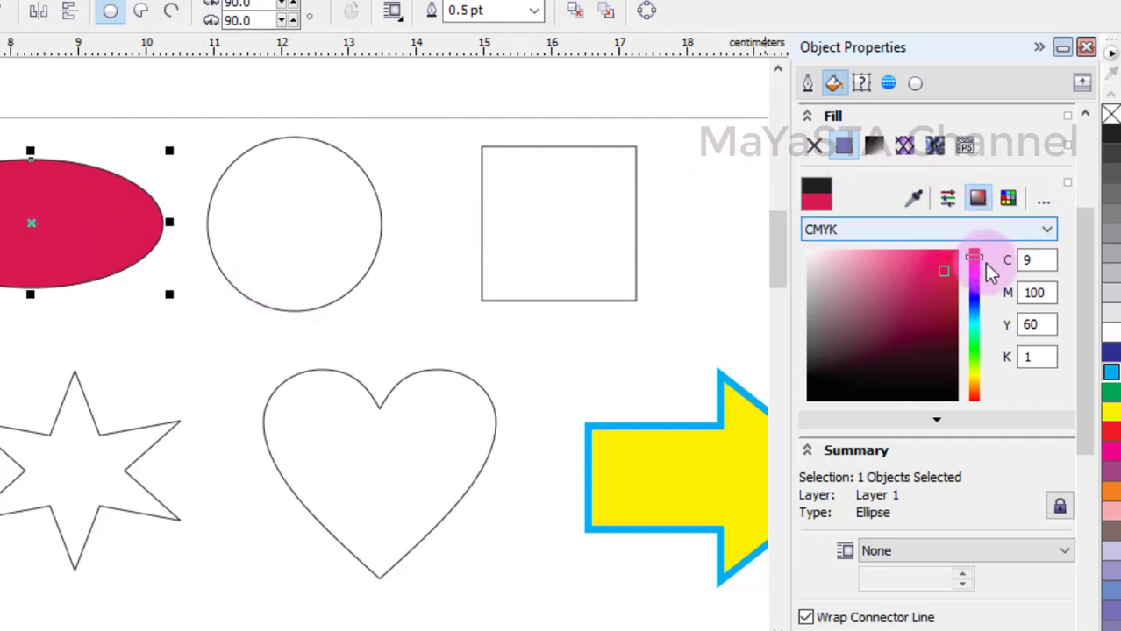
pyautogui.click(975, 300)
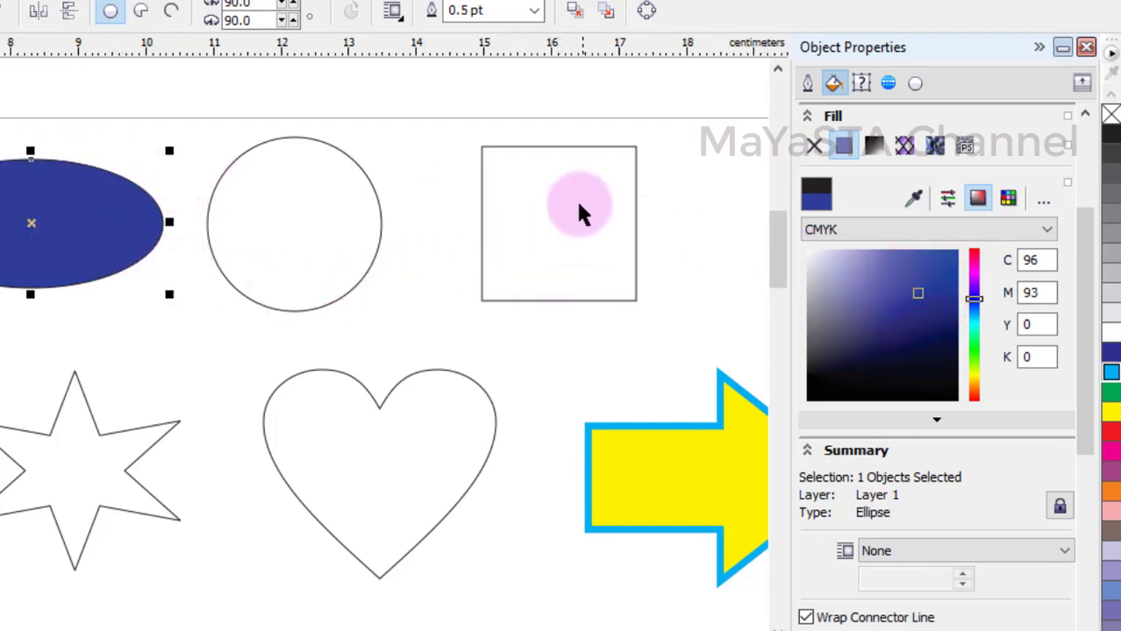
# Move the square about 1.4 cm to the right and give it a uniform green fill of C 92, M 28, Y 100, K 20
pyautogui.moveTo(601, 215); pyautogui.dragTo(698, 221)
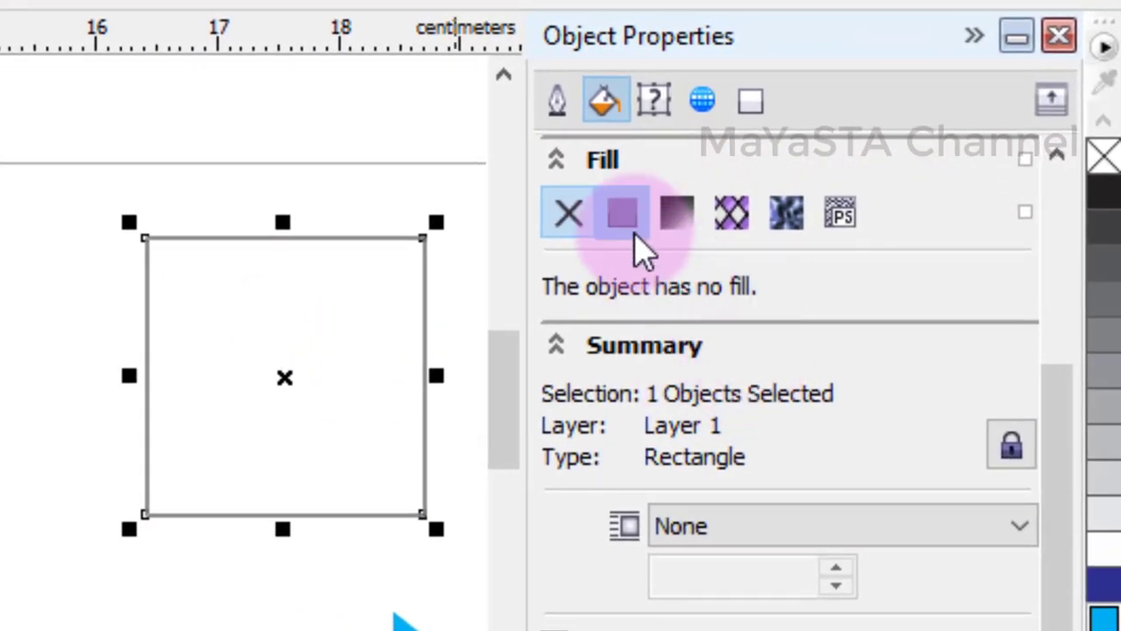
pyautogui.click(627, 229)
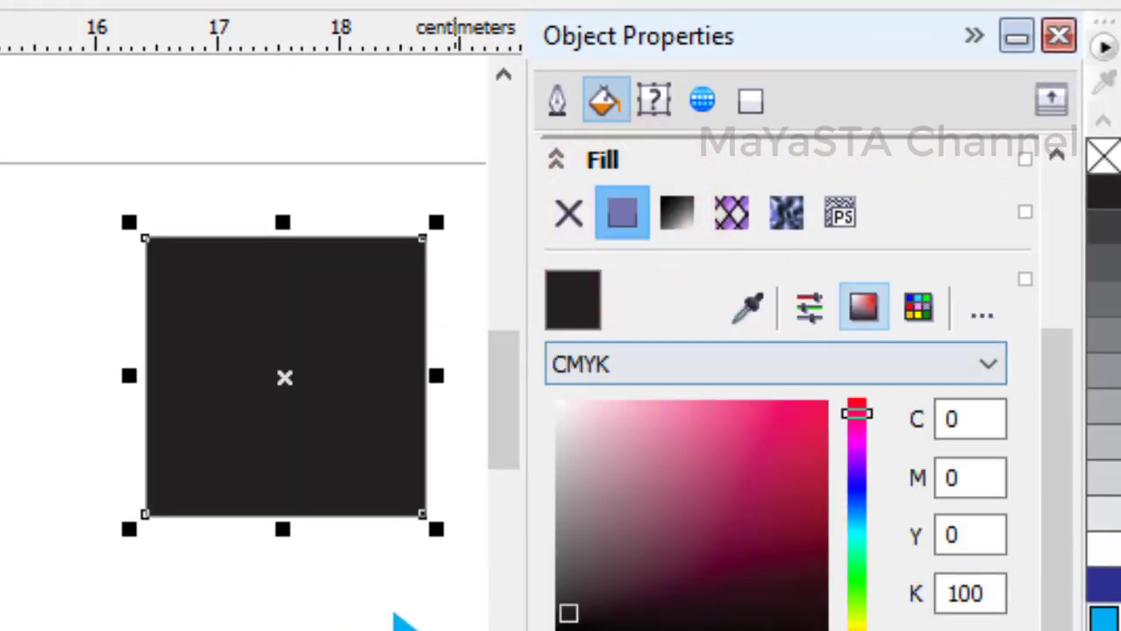
pyautogui.click(859, 582)
pyautogui.click(817, 552)
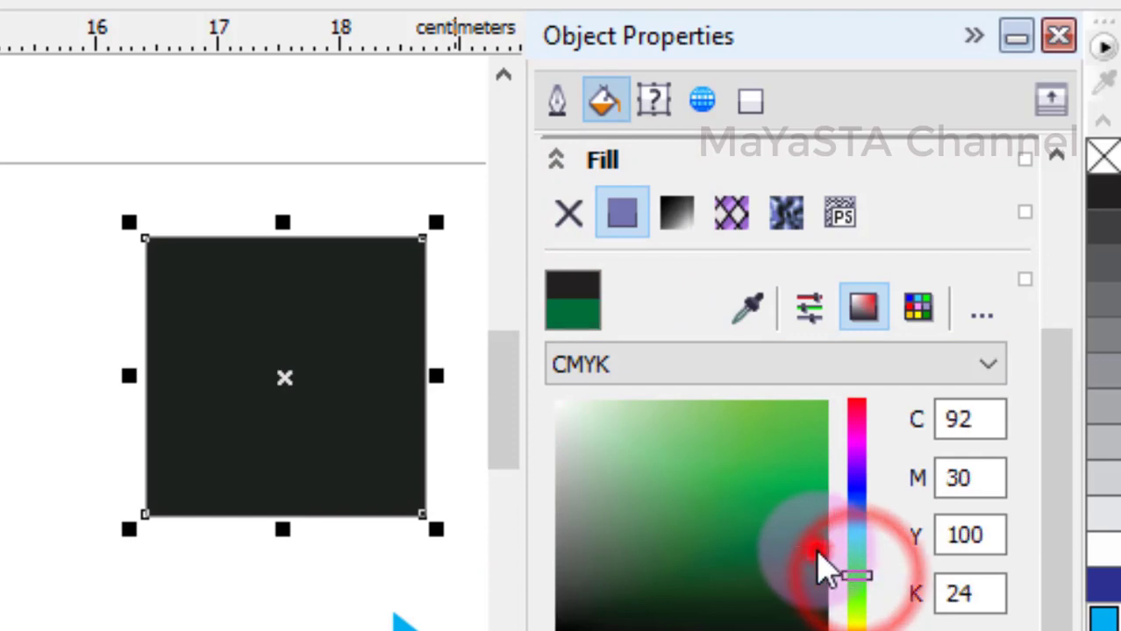
pyautogui.moveTo(814, 508); pyautogui.dragTo(773, 544)
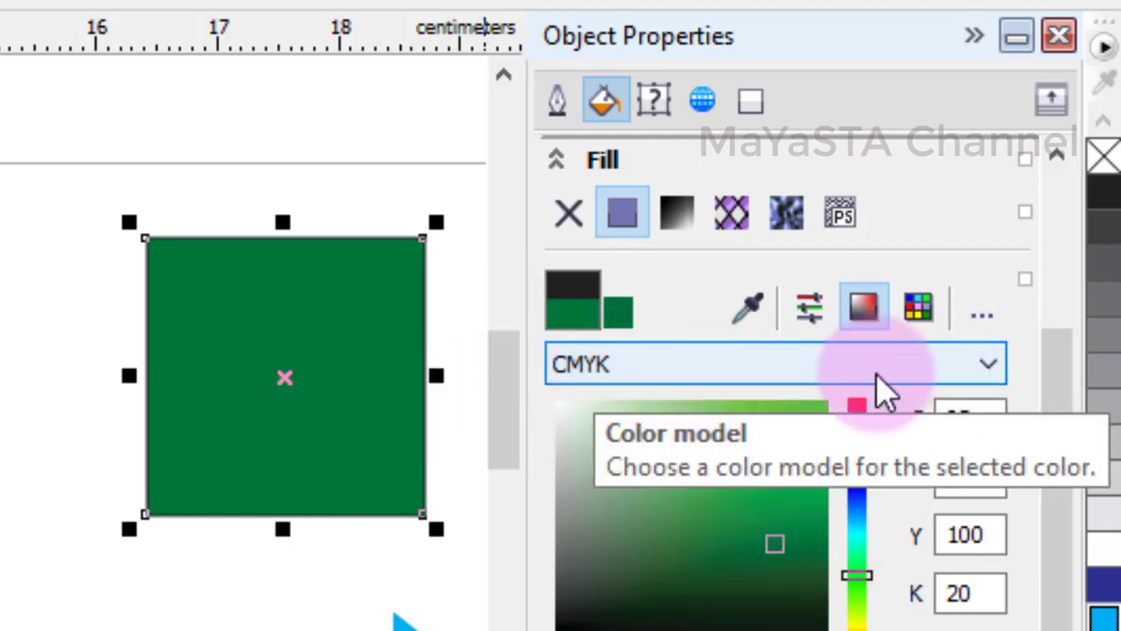
pyautogui.click(985, 368)
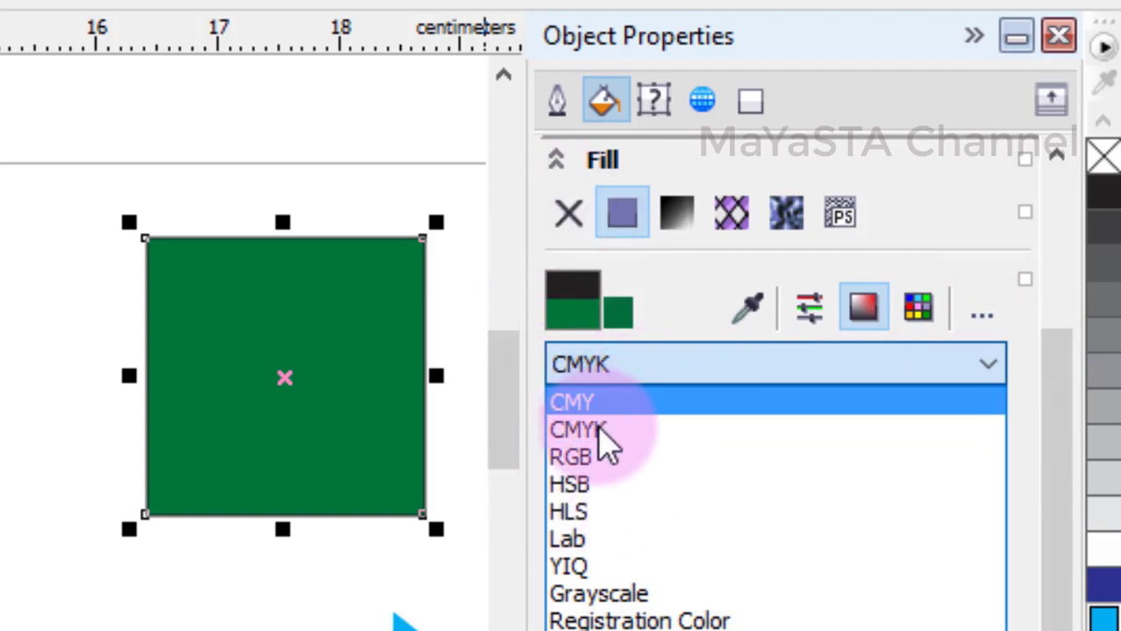
pyautogui.press('Escape')
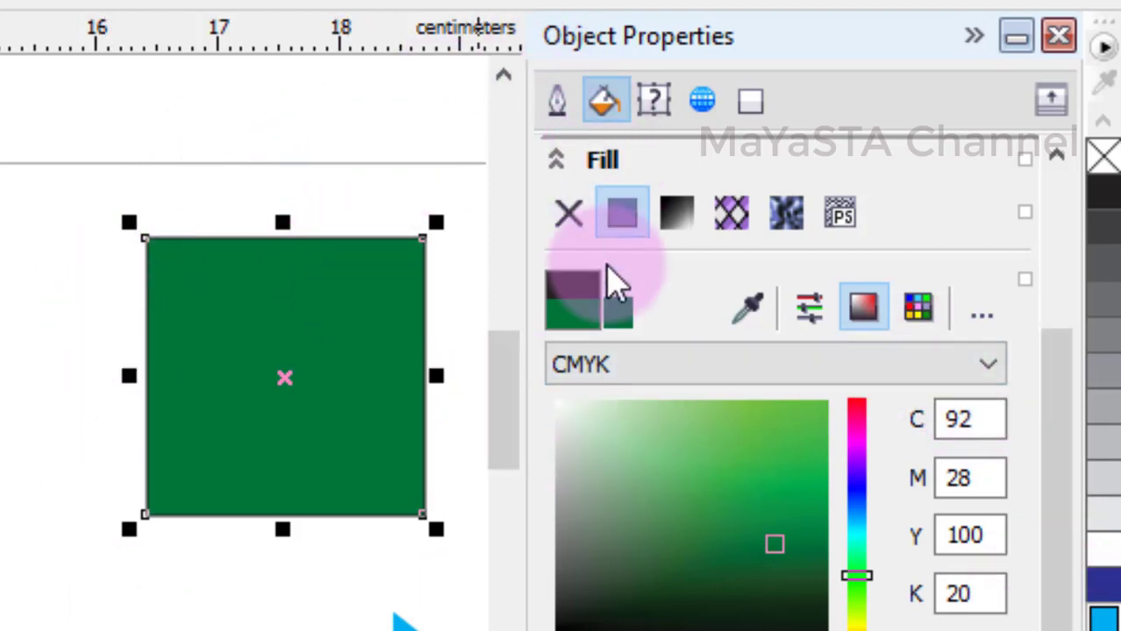
# Apply a linear two-color fountain fill from yellow to red to the square
pyautogui.click(676, 221)
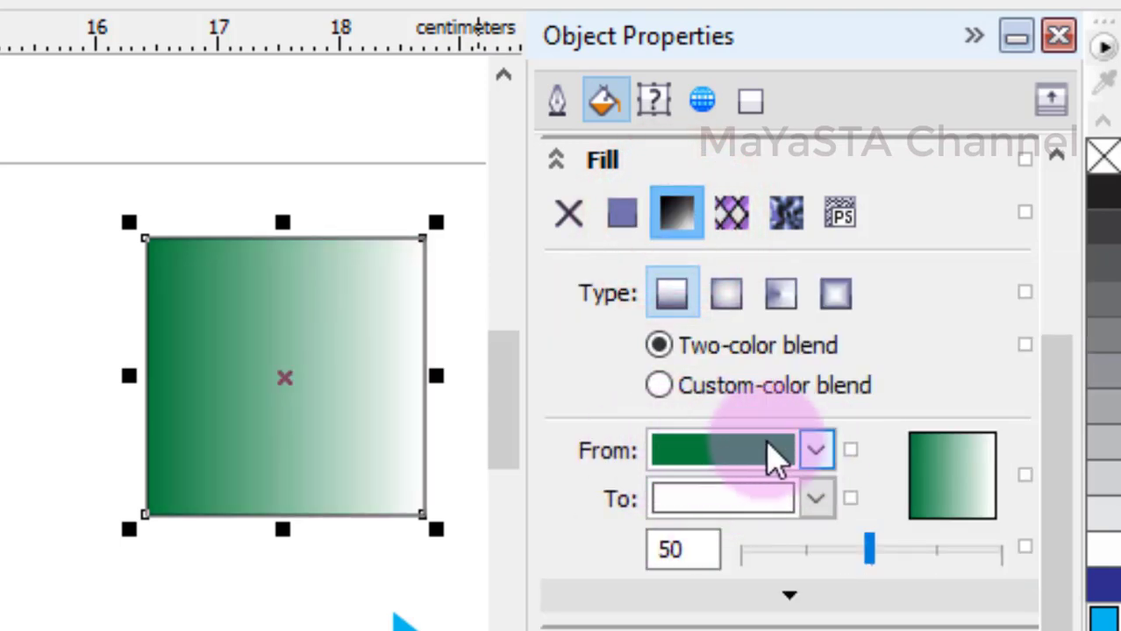
pyautogui.click(816, 451)
pyautogui.click(736, 556)
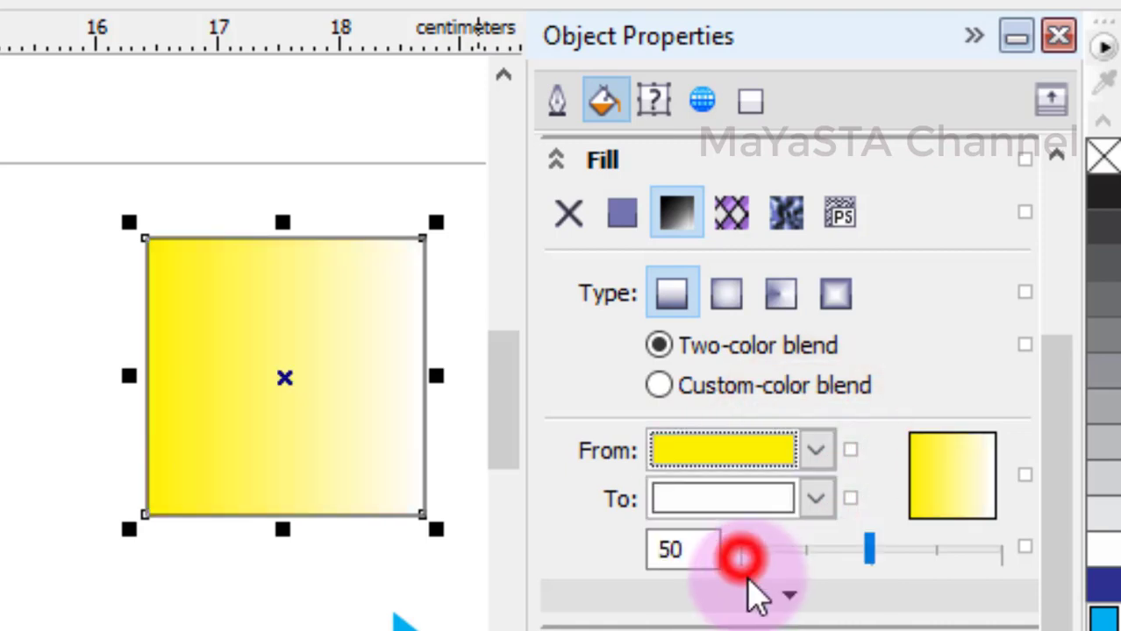
pyautogui.click(815, 499)
pyautogui.click(767, 575)
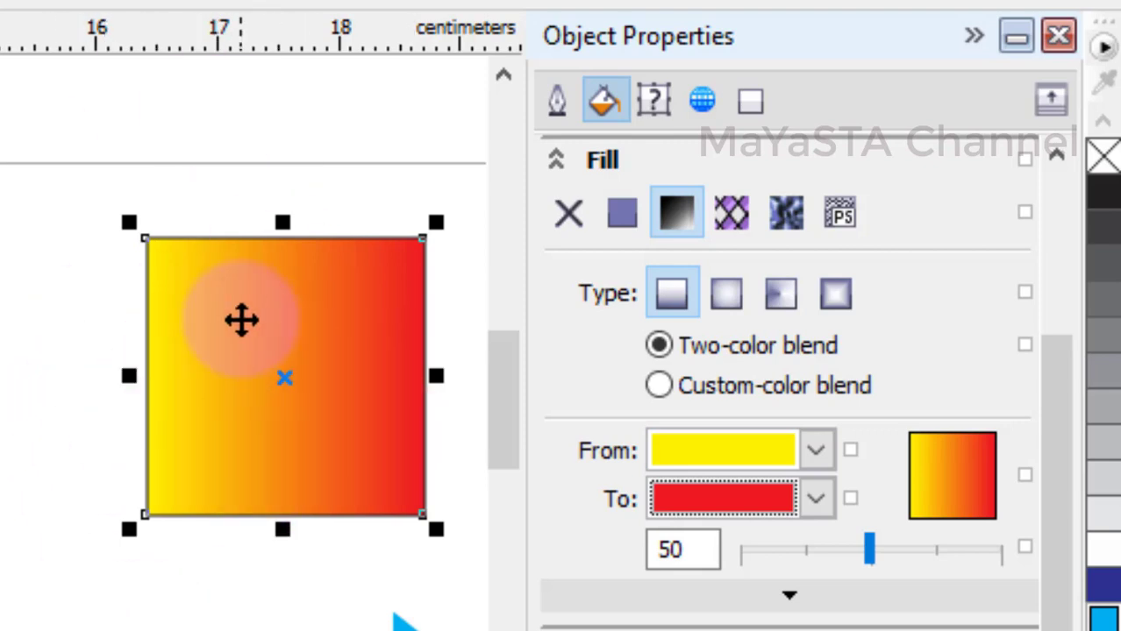
# Close Object Properties and remove the square's fill
pyautogui.click(1059, 36)
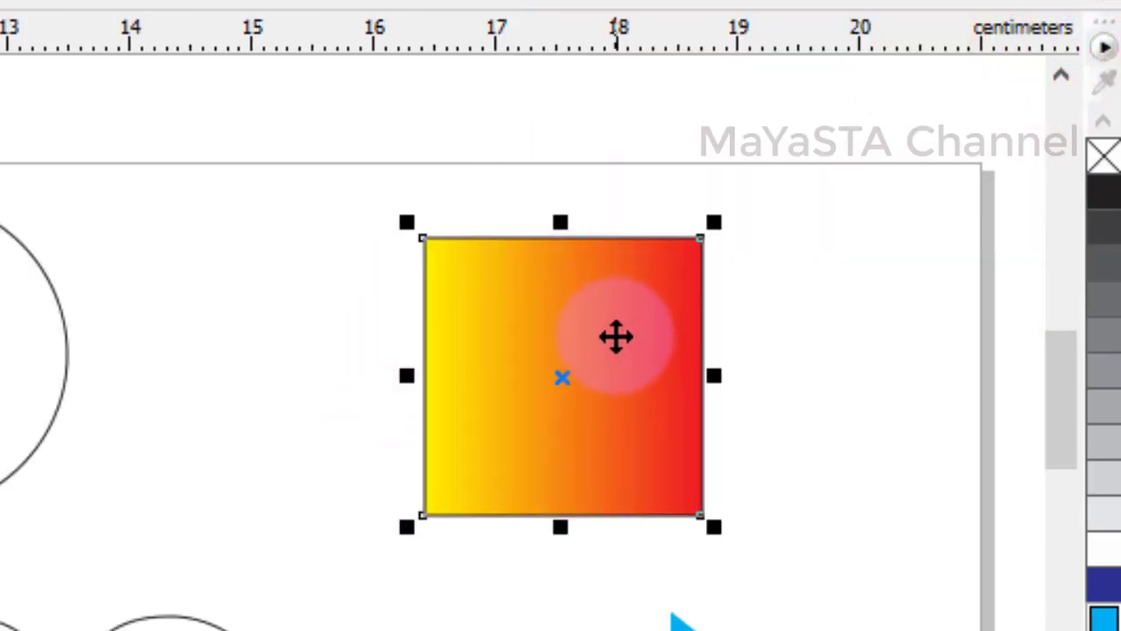
pyautogui.click(1105, 157)
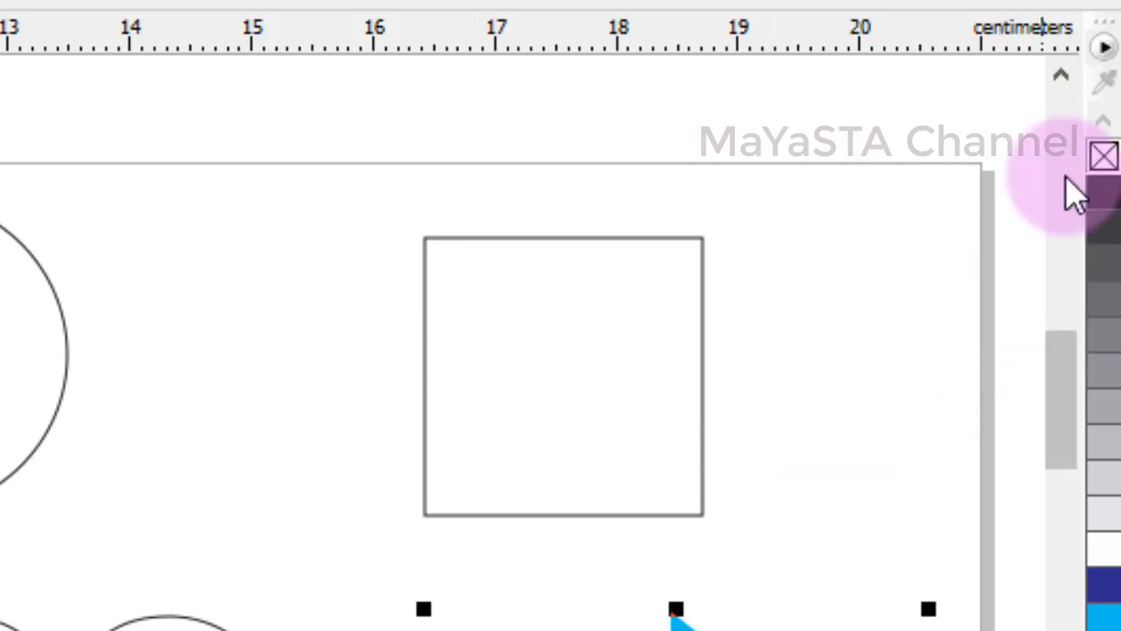
# Open the square's Object Properties, inspect its outline and fill settings, and close them
pyautogui.click(227, 436)
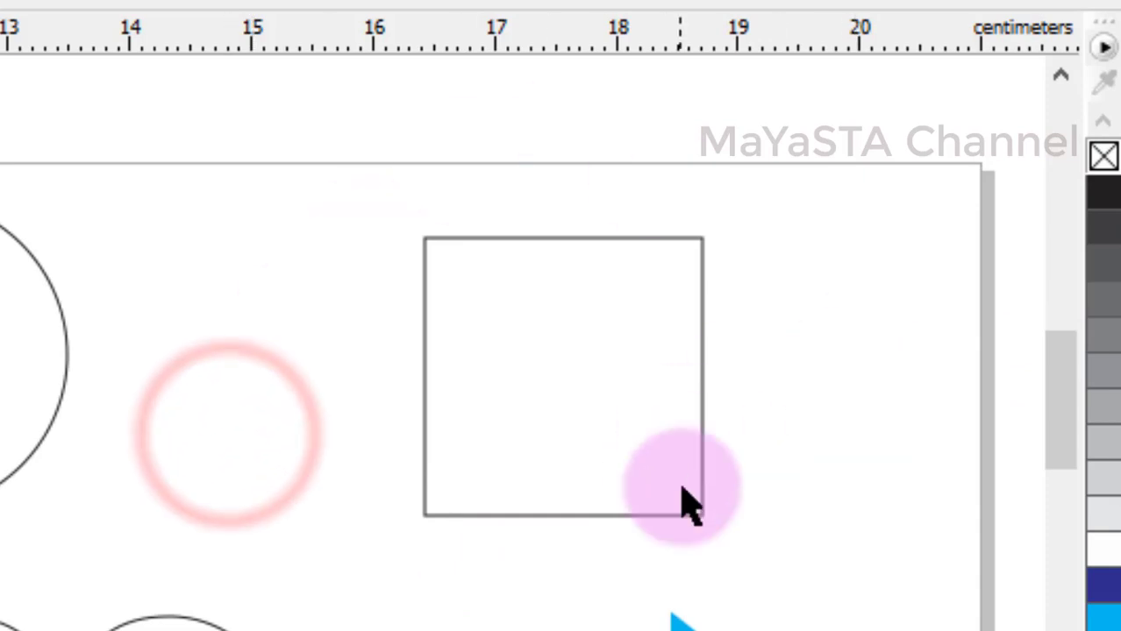
pyautogui.click(532, 363)
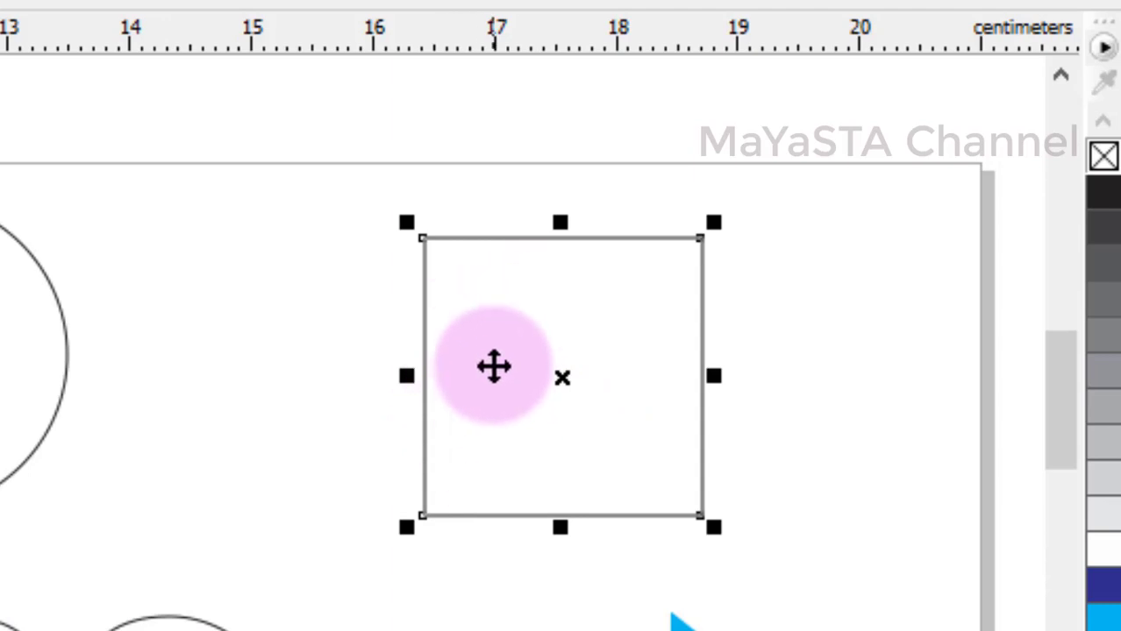
pyautogui.rightClick(493, 367)
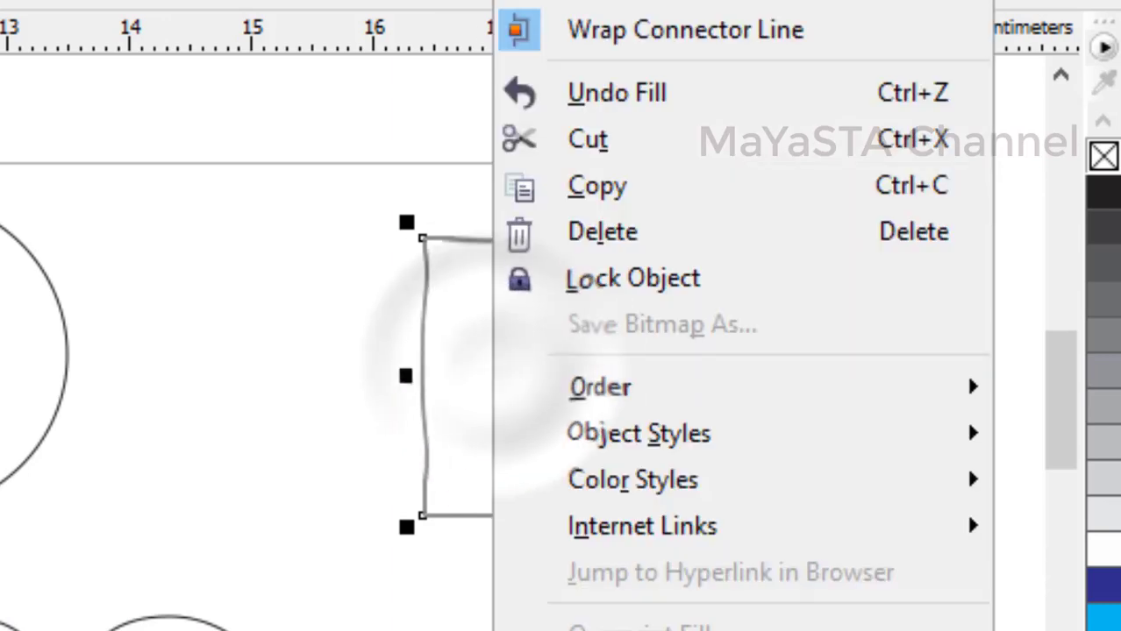
pyautogui.click(675, 630)
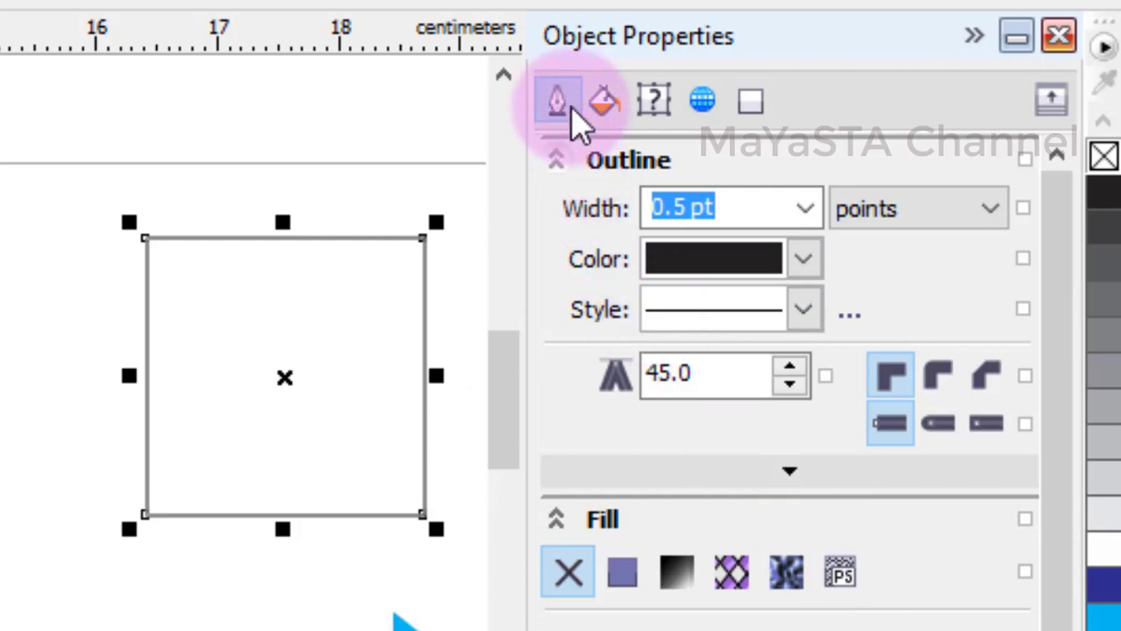
pyautogui.click(612, 113)
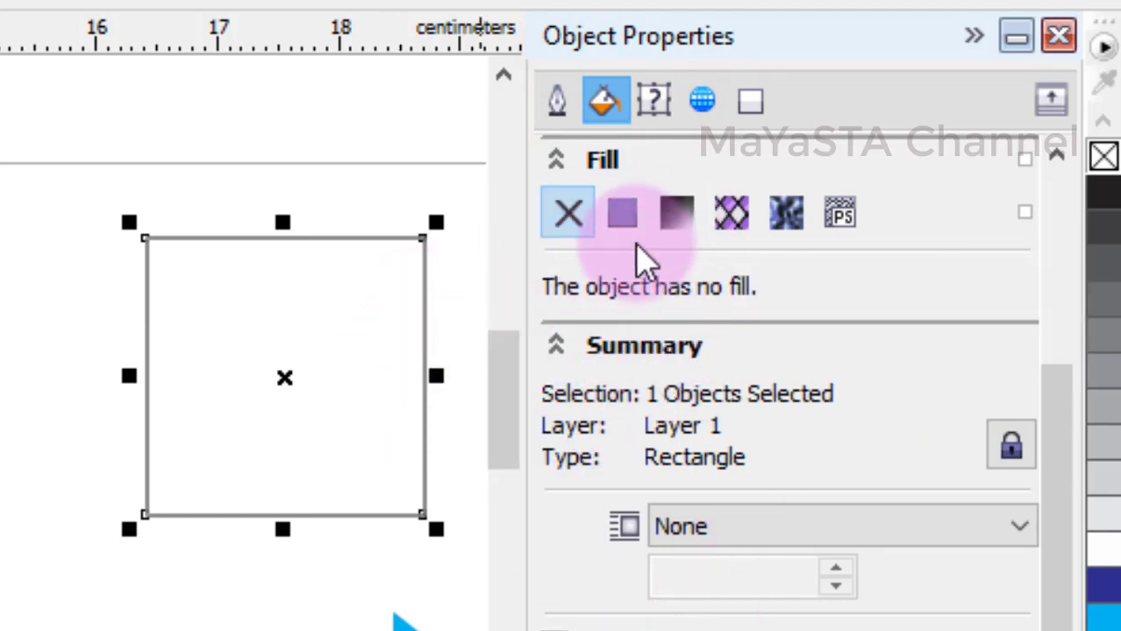
pyautogui.click(1056, 36)
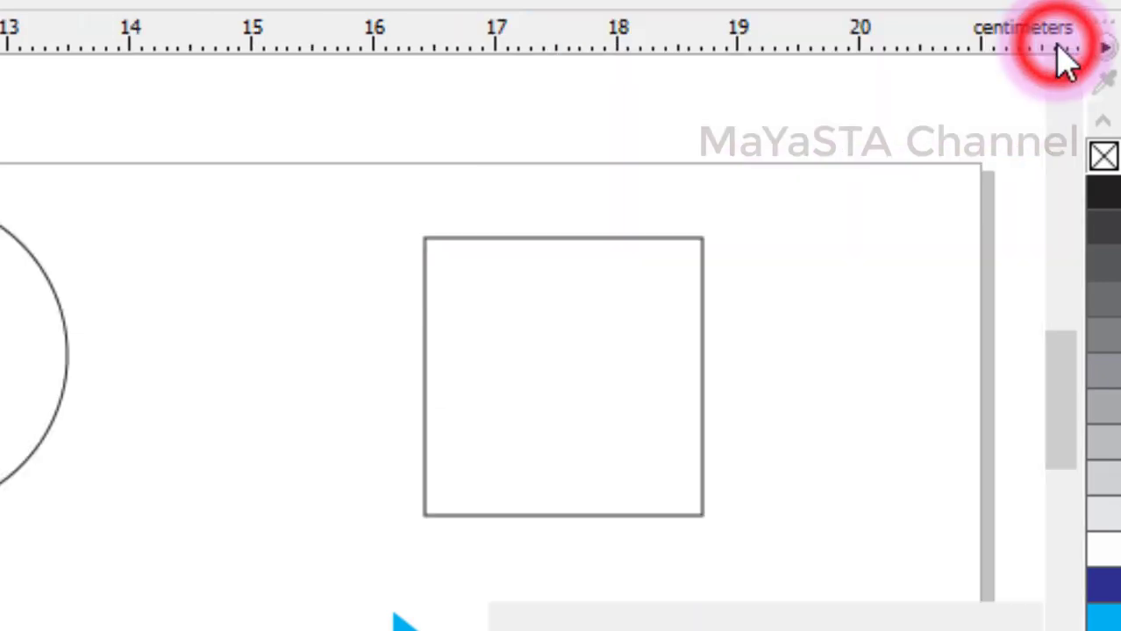
pyautogui.click(260, 293)
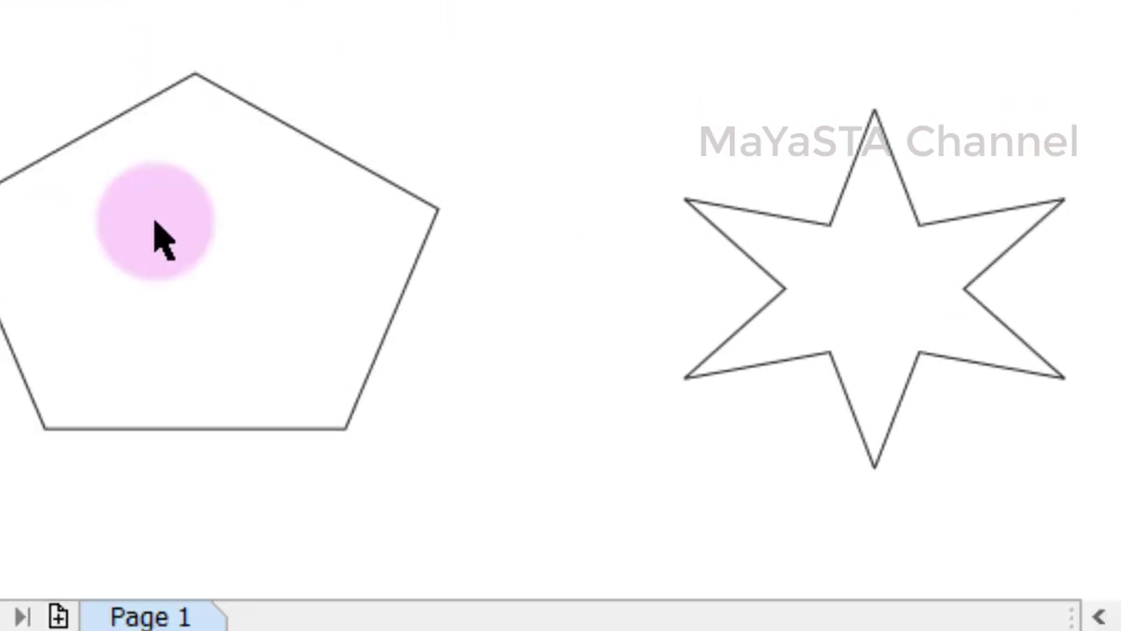
# Give the pentagon a uniform red fill of C 0, M 100, Y 100, K 0 from the CMYK palette
pyautogui.moveTo(708, 44); pyautogui.dragTo(583, 120)
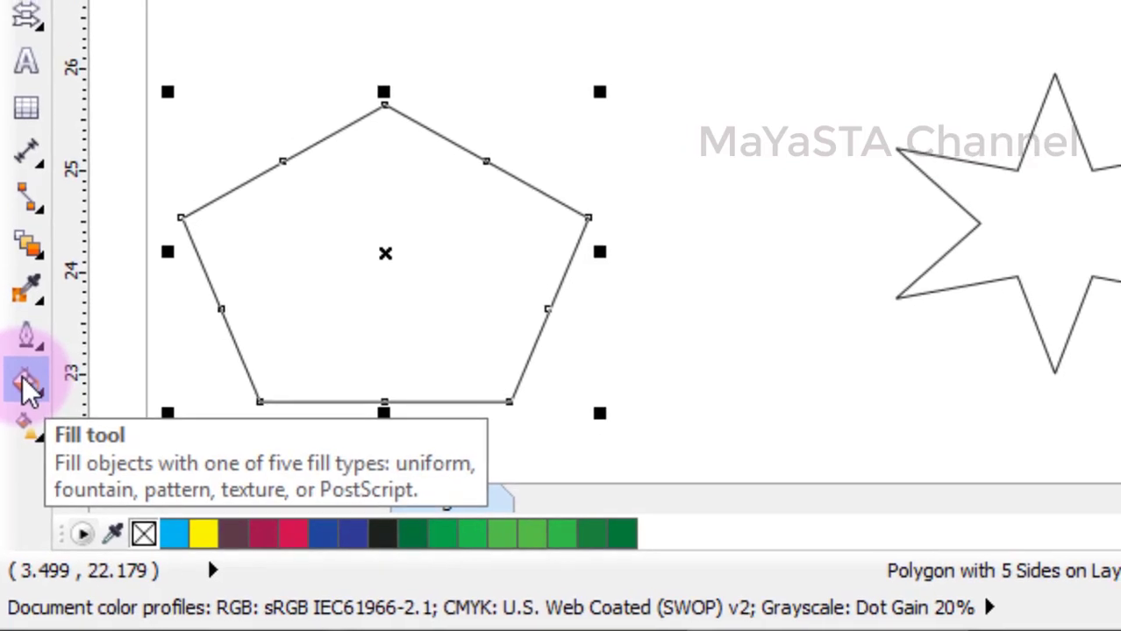
pyautogui.click(26, 386)
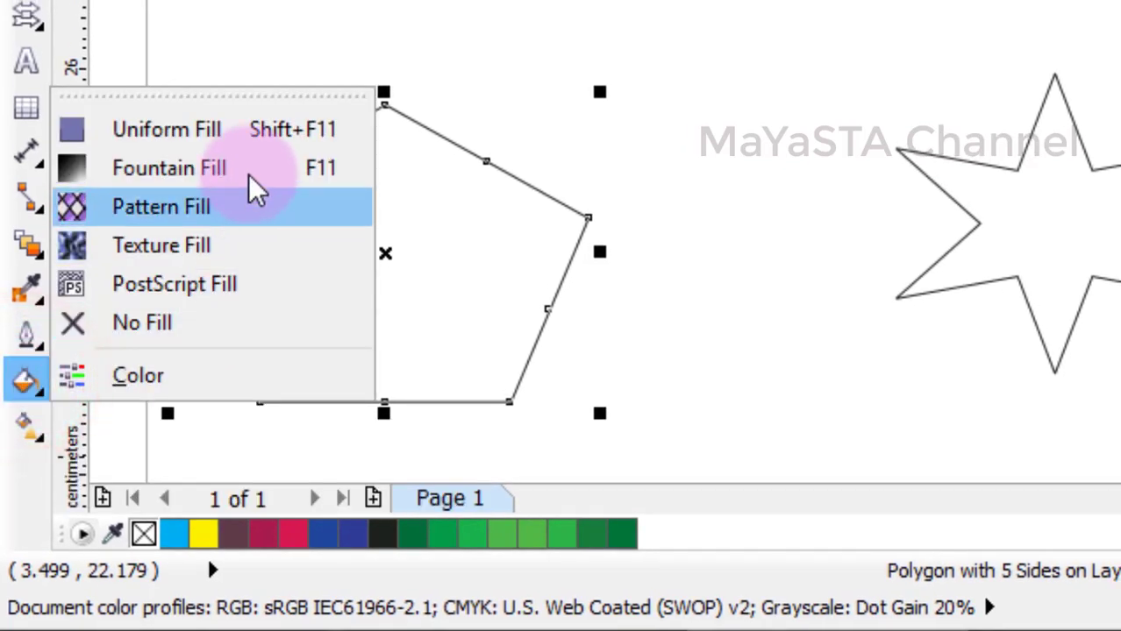
pyautogui.click(221, 136)
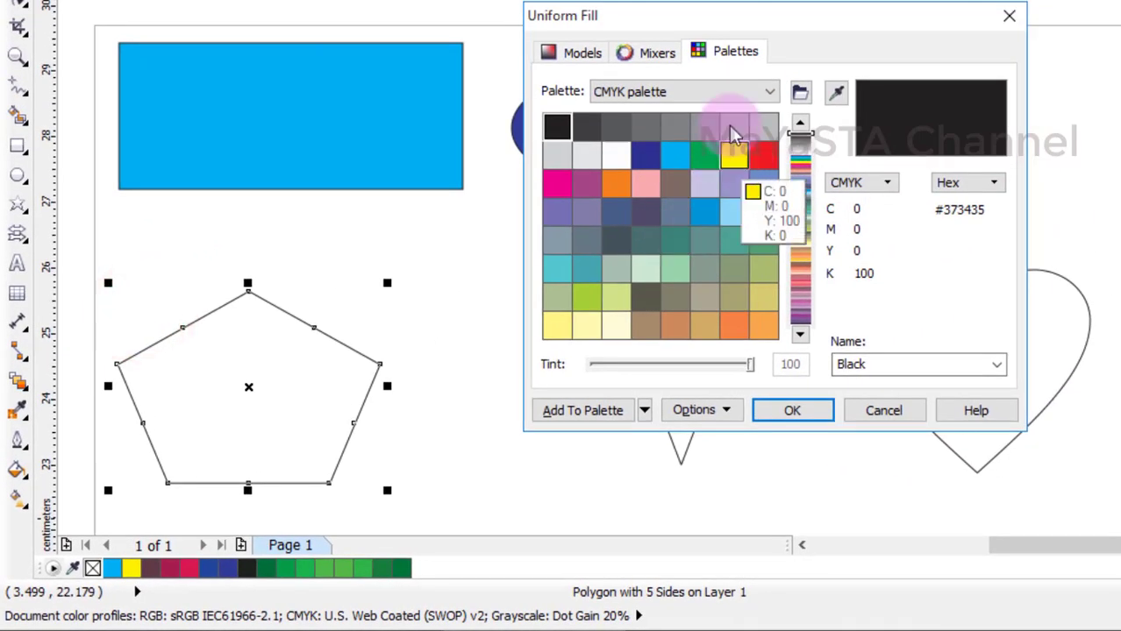
pyautogui.click(763, 156)
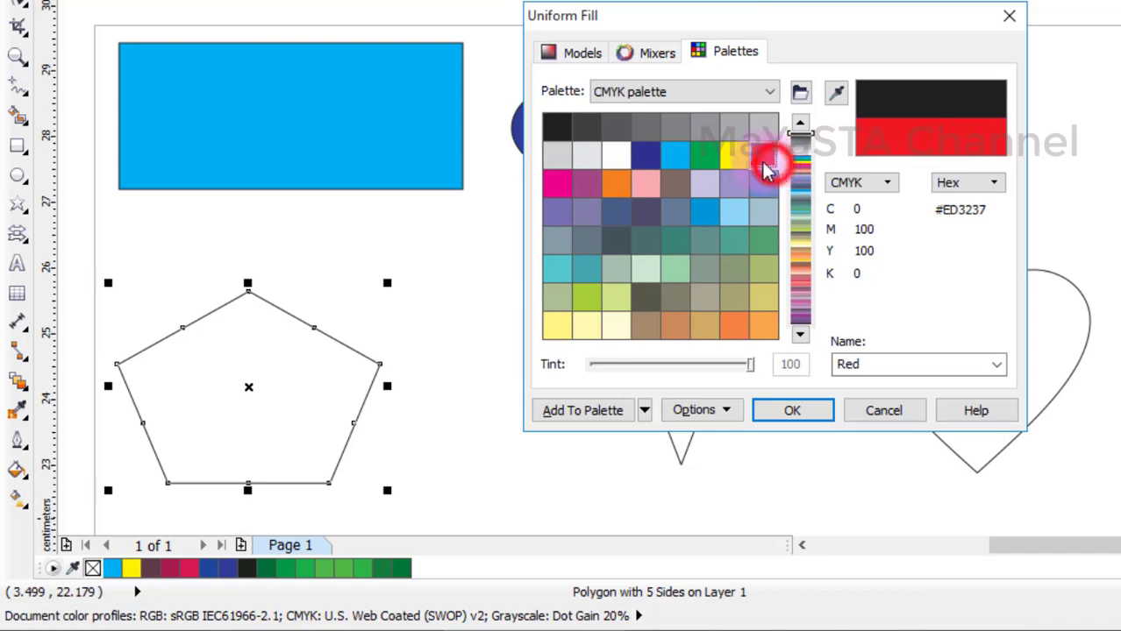
pyautogui.click(790, 425)
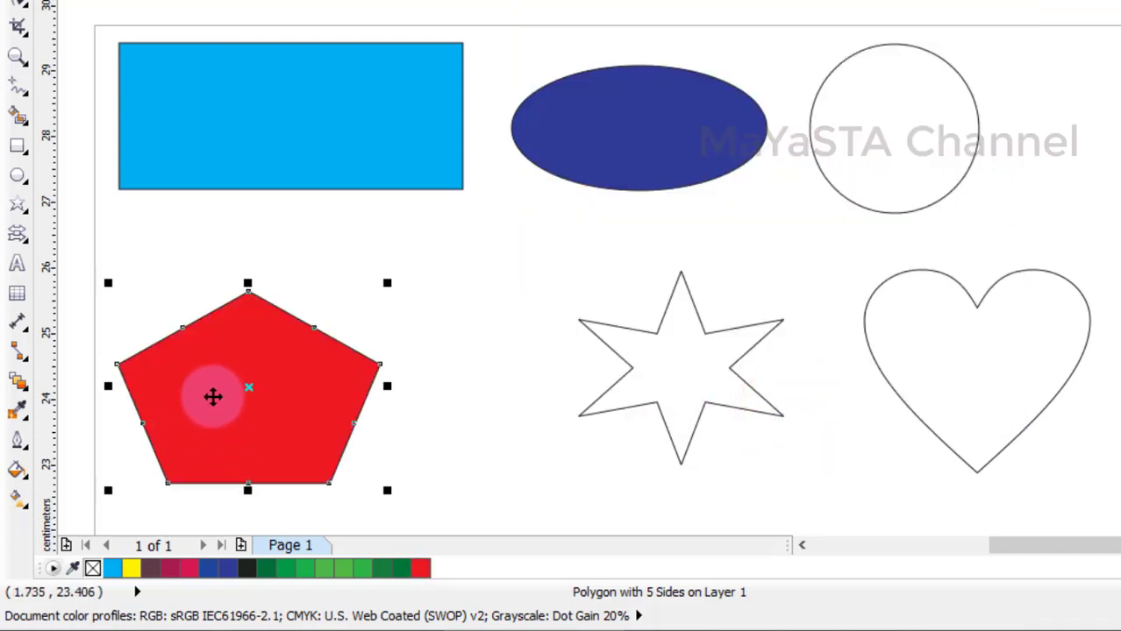
pyautogui.click(486, 324)
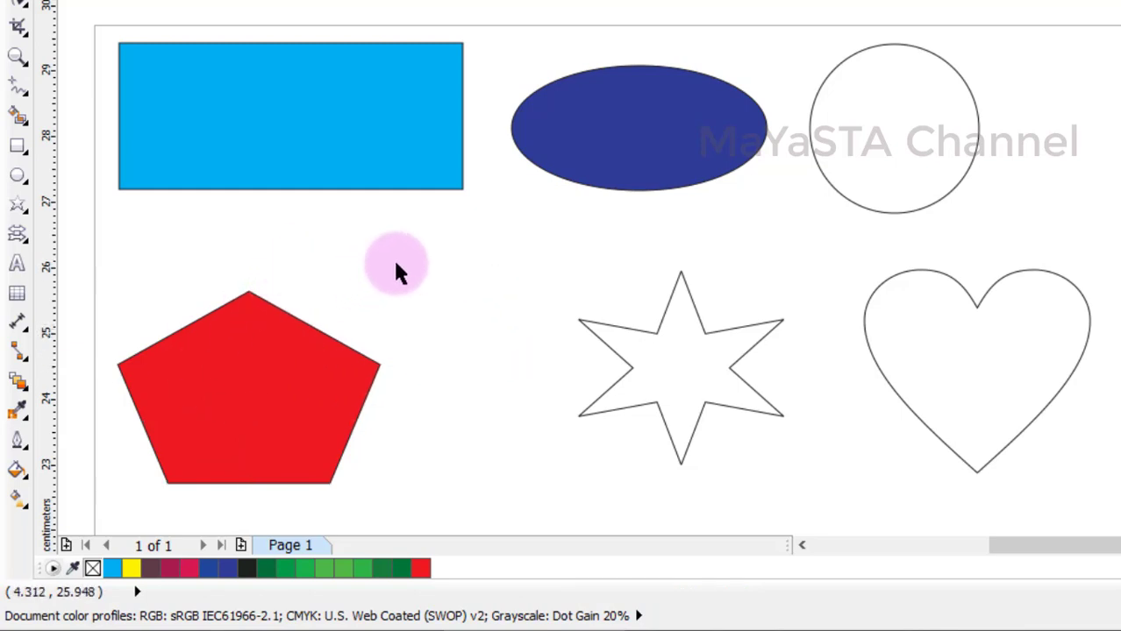
# Reopen the pentagon's Uniform Fill in the CMYK color model and choose a green hue of C 65, M 0, Y 100, K 0
pyautogui.click(284, 394)
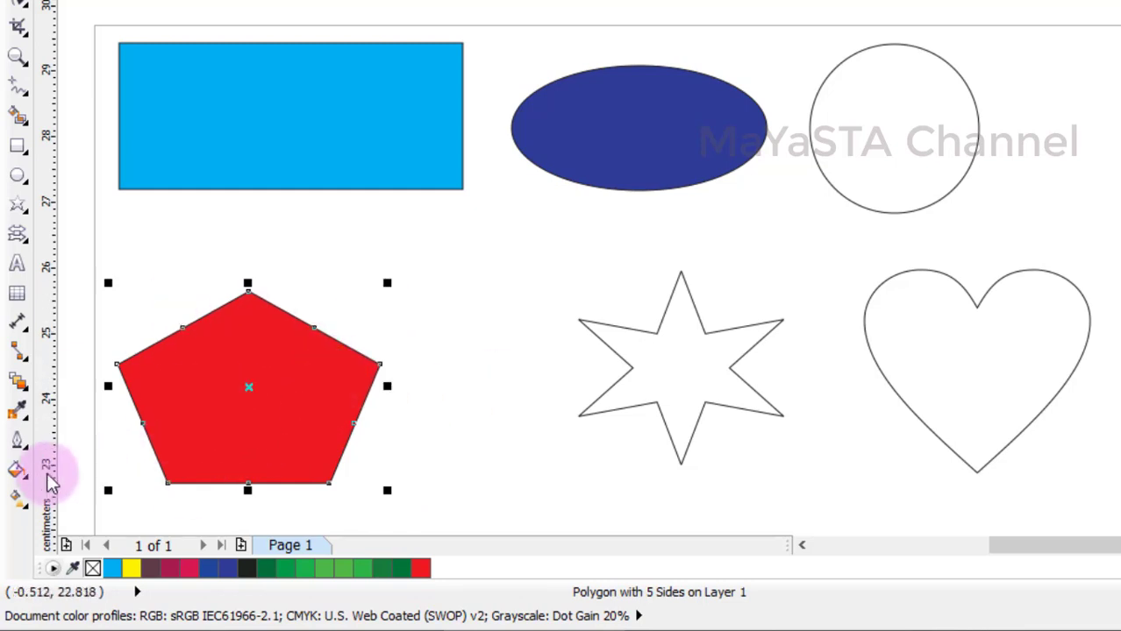
pyautogui.click(24, 471)
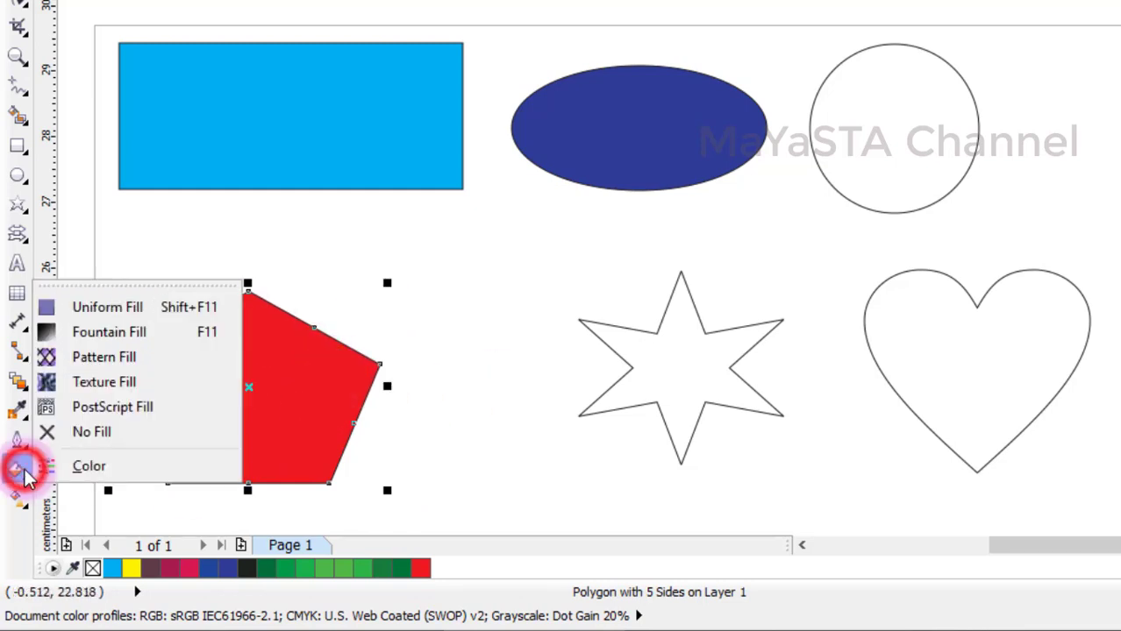
pyautogui.click(124, 314)
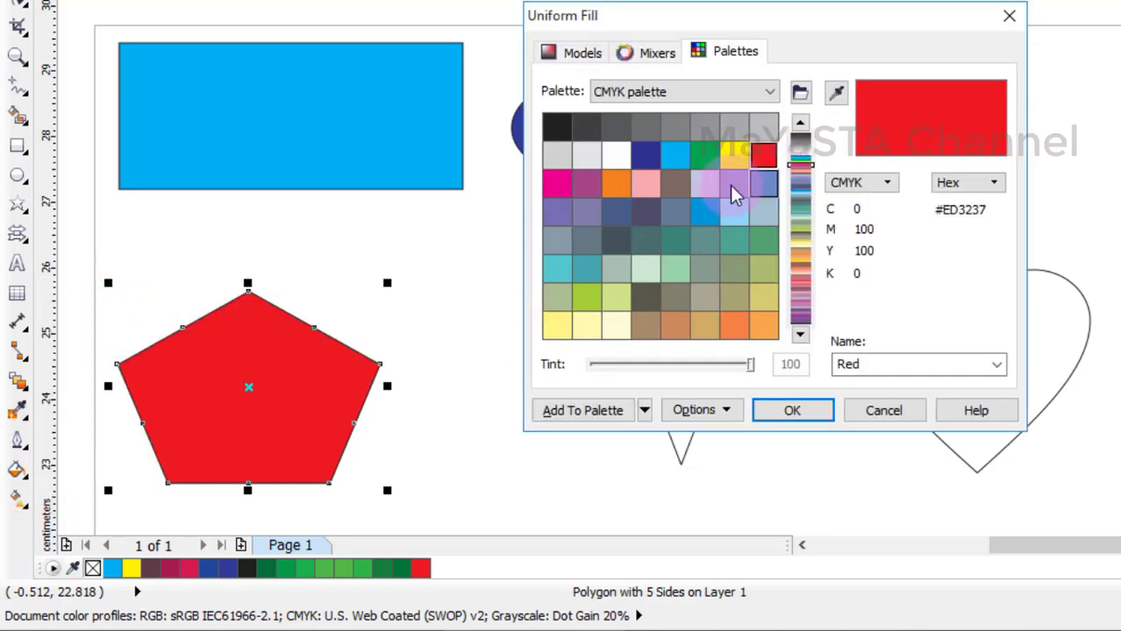
pyautogui.click(584, 51)
pyautogui.click(799, 193)
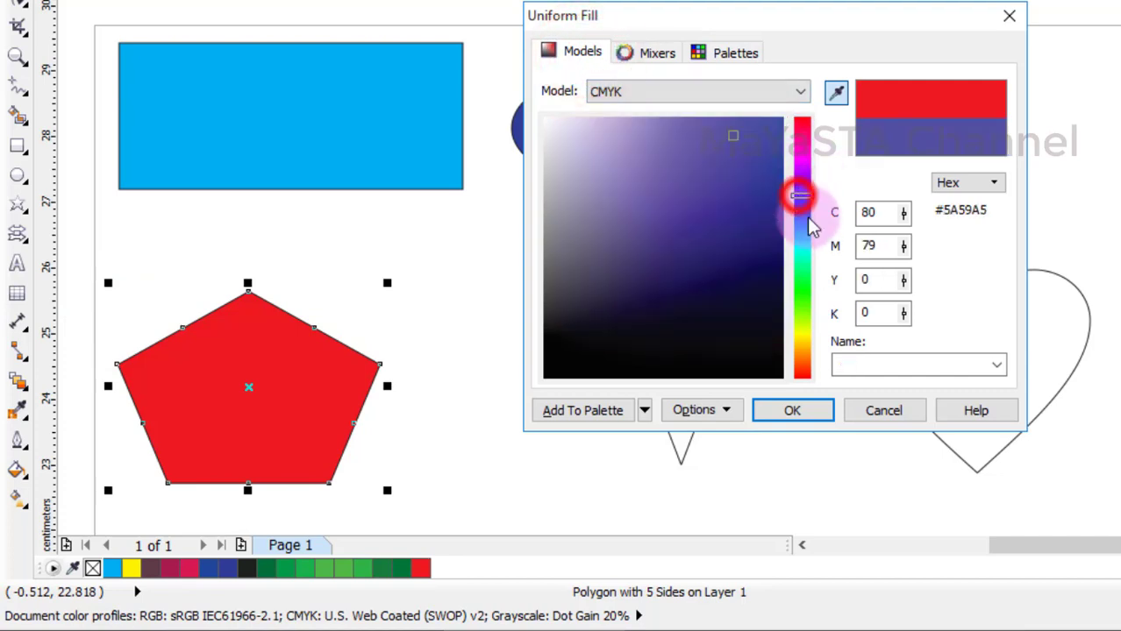
pyautogui.click(802, 239)
pyautogui.click(803, 289)
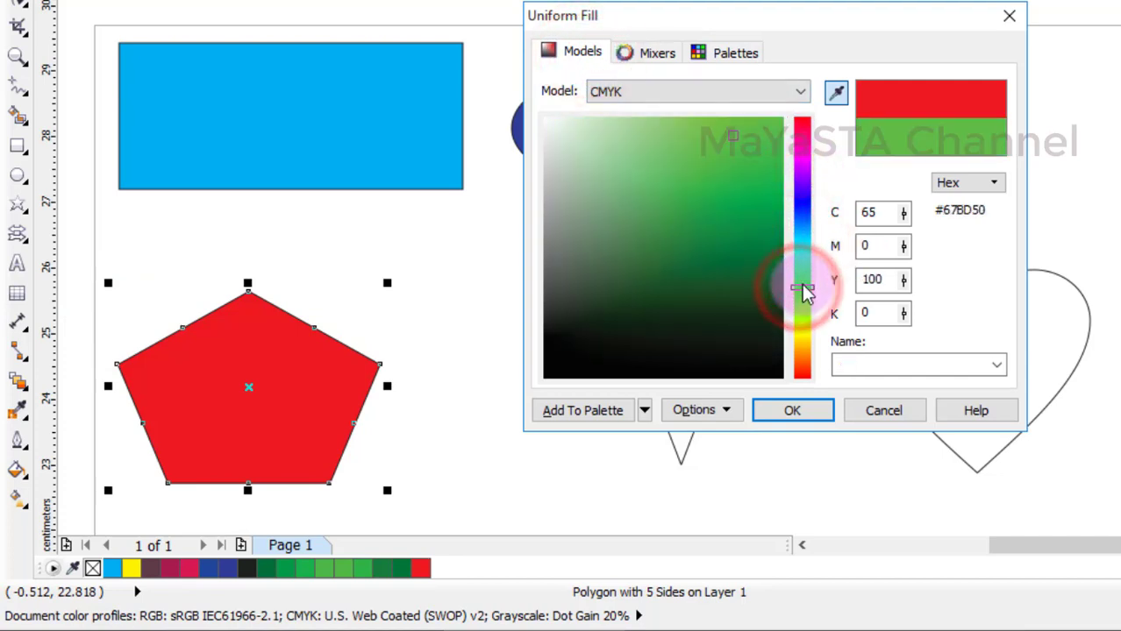
# Try several green shades and apply dark green of C 87, M 38, Y 100, K 37 to the pentagon
pyautogui.click(769, 158)
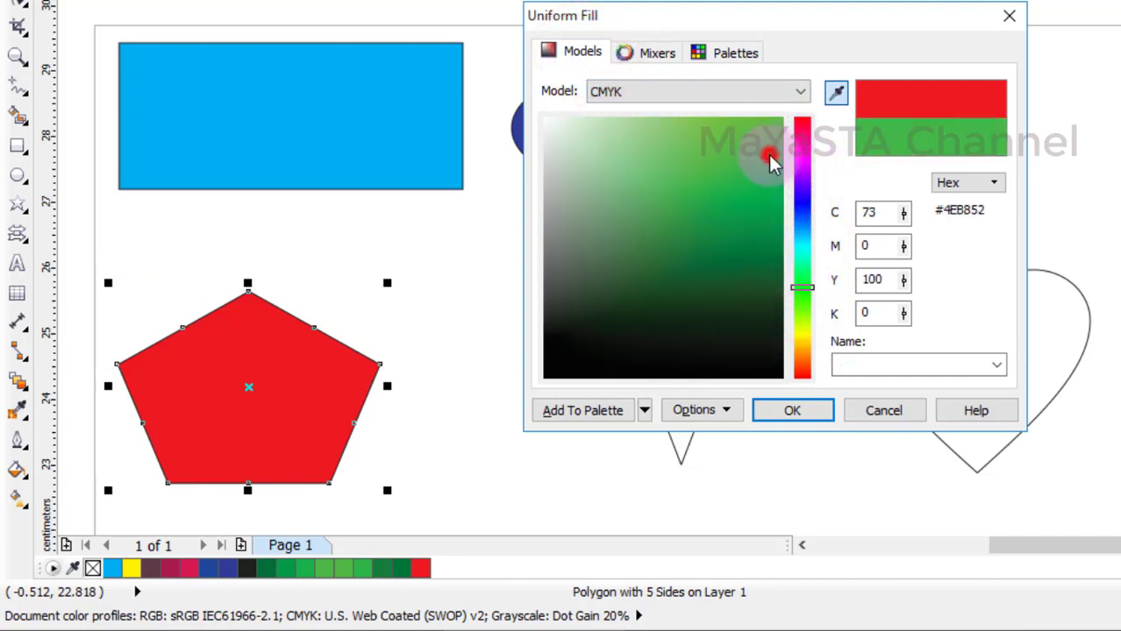
pyautogui.click(762, 121)
pyautogui.click(673, 142)
pyautogui.click(698, 255)
pyautogui.click(716, 183)
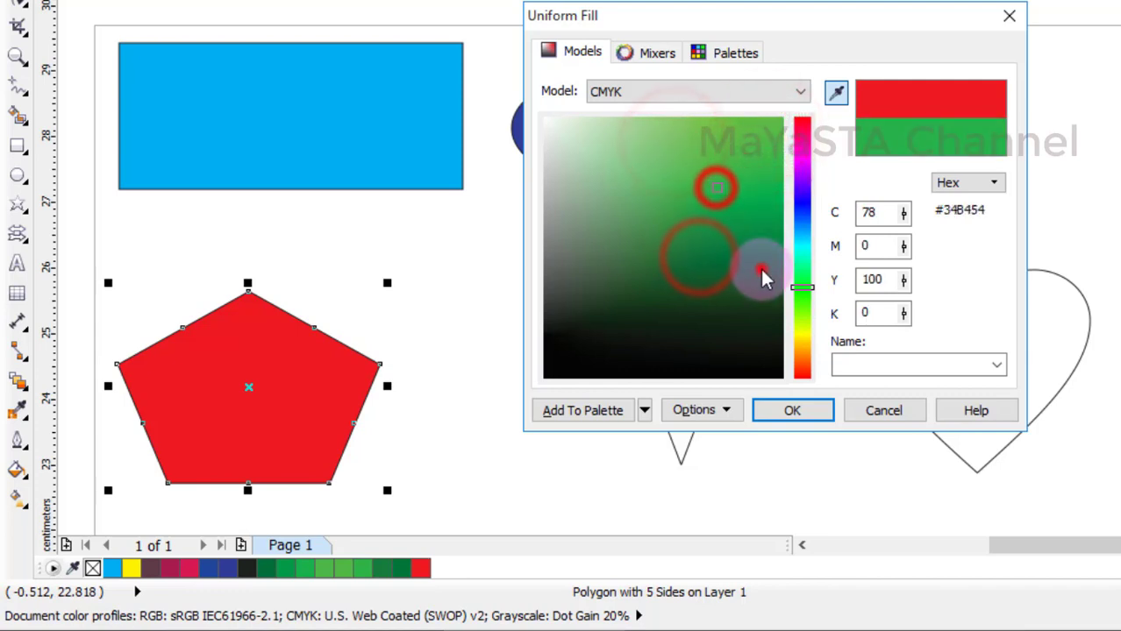
pyautogui.click(760, 266)
pyautogui.click(663, 281)
pyautogui.click(686, 278)
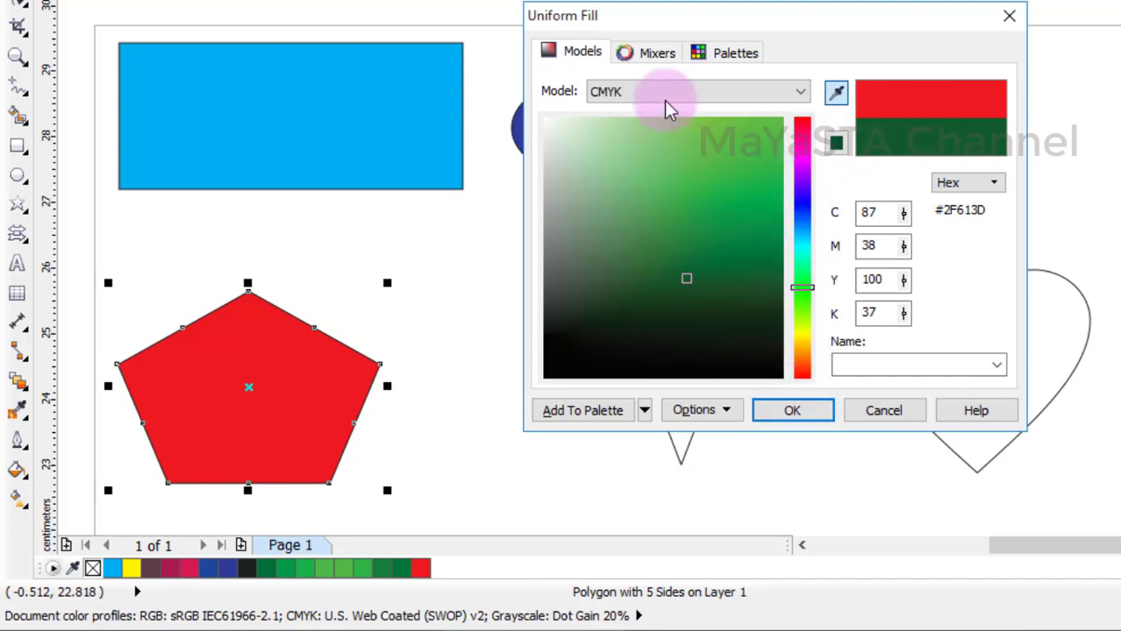
pyautogui.click(814, 408)
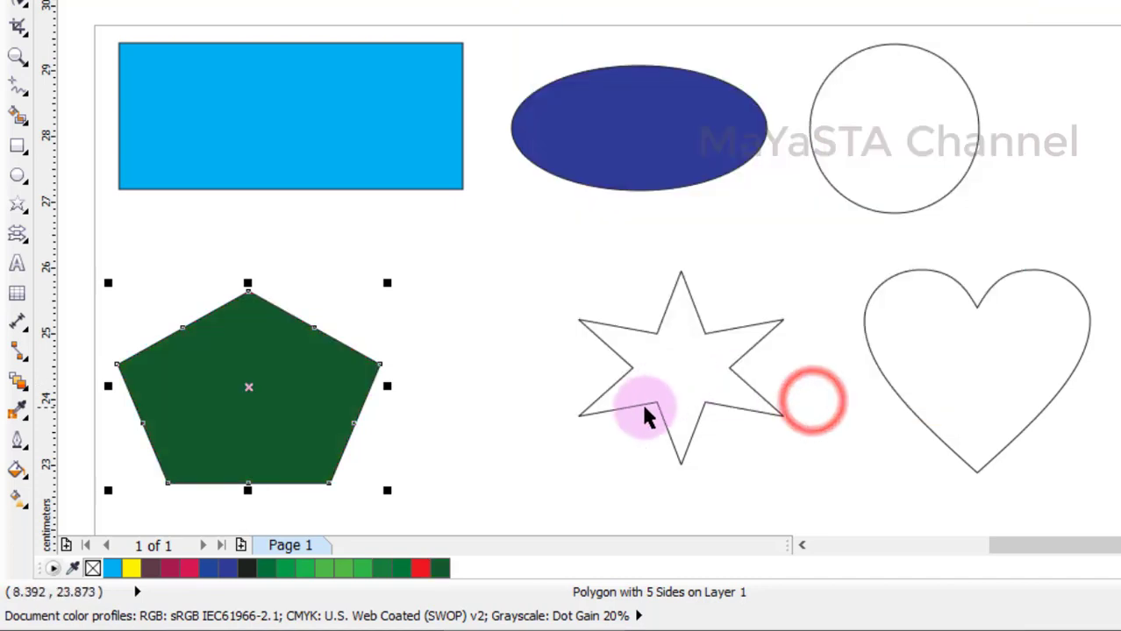
# Apply a linear two-color fountain fill from red to white to the pentagon and enlarge it to about 7.2 cm wide
pyautogui.click(16, 469)
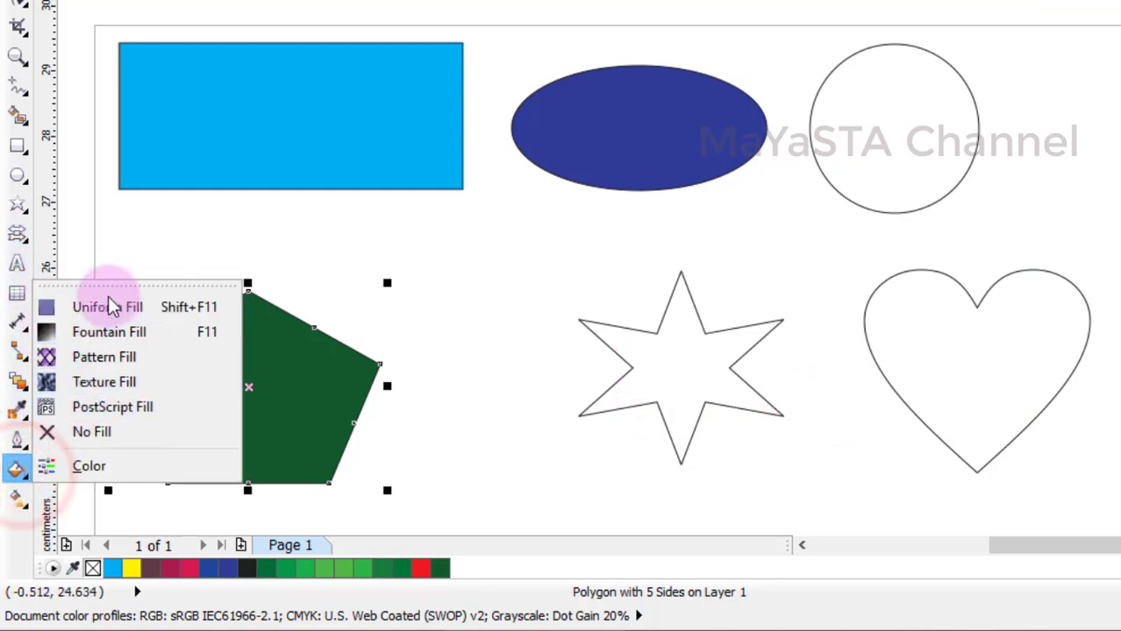
pyautogui.click(139, 331)
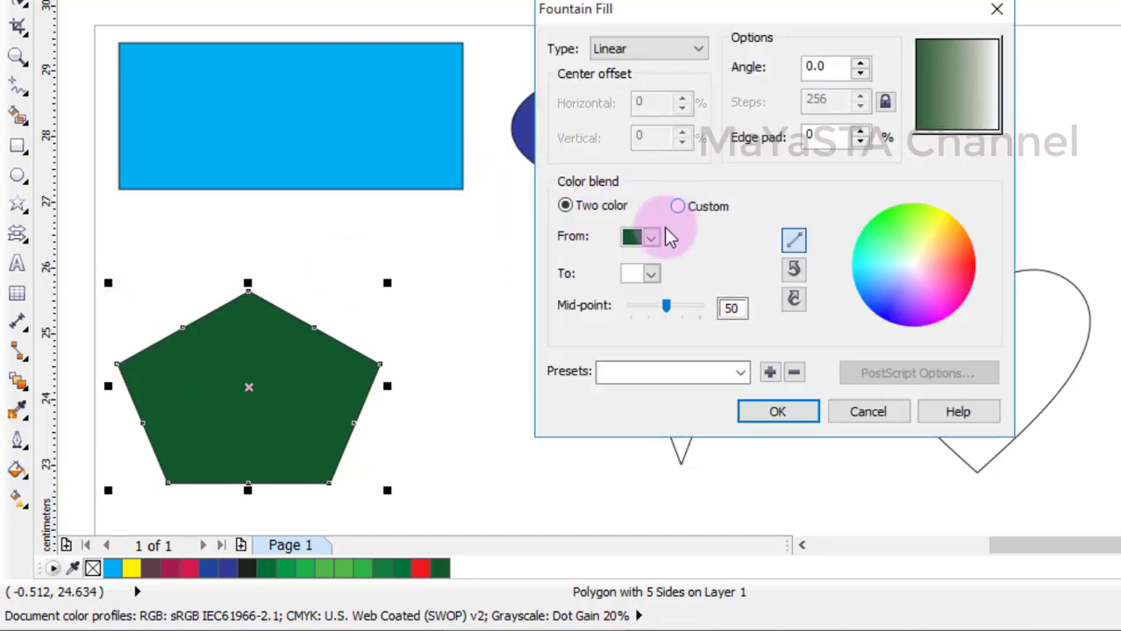
pyautogui.click(653, 237)
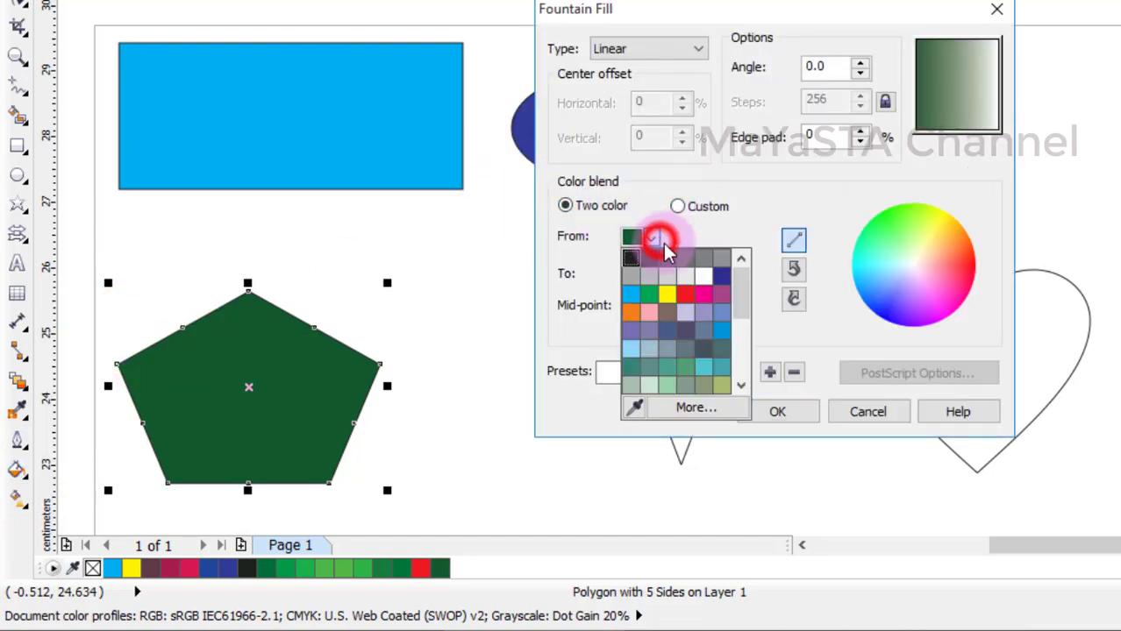
pyautogui.click(677, 293)
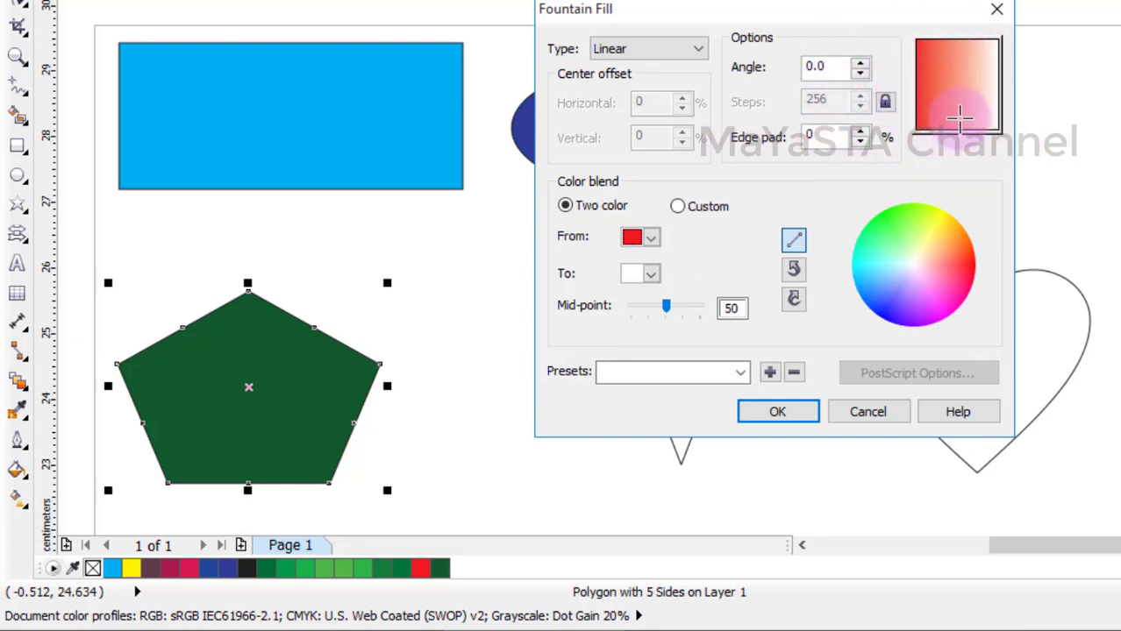
pyautogui.click(787, 416)
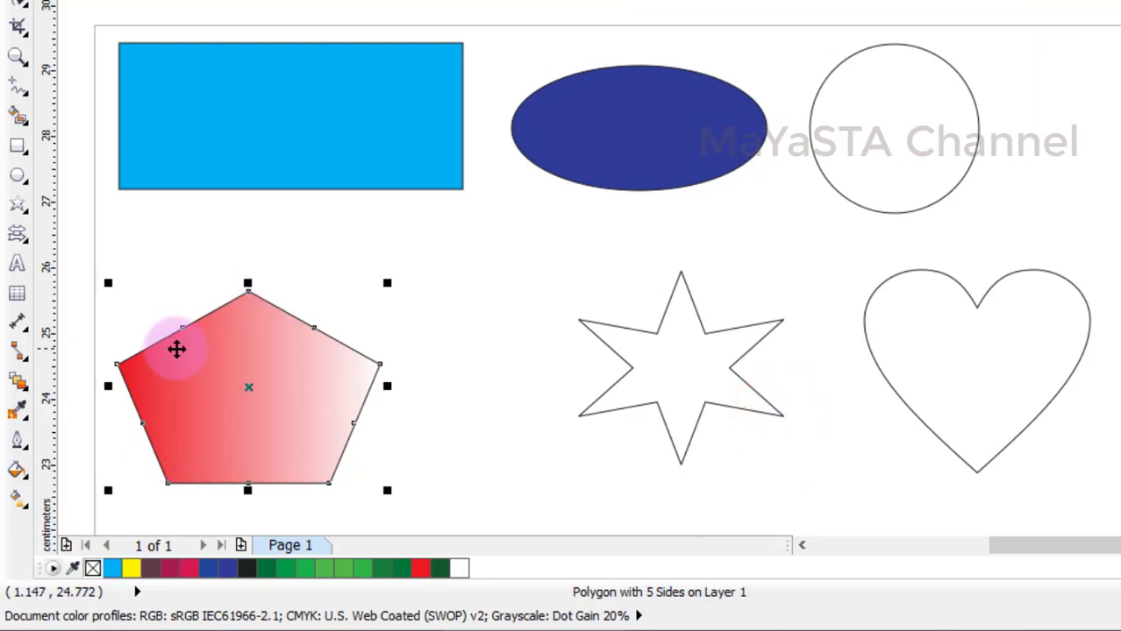
pyautogui.moveTo(386, 282); pyautogui.dragTo(601, 130)
pyautogui.moveTo(445, 294); pyautogui.dragTo(429, 309)
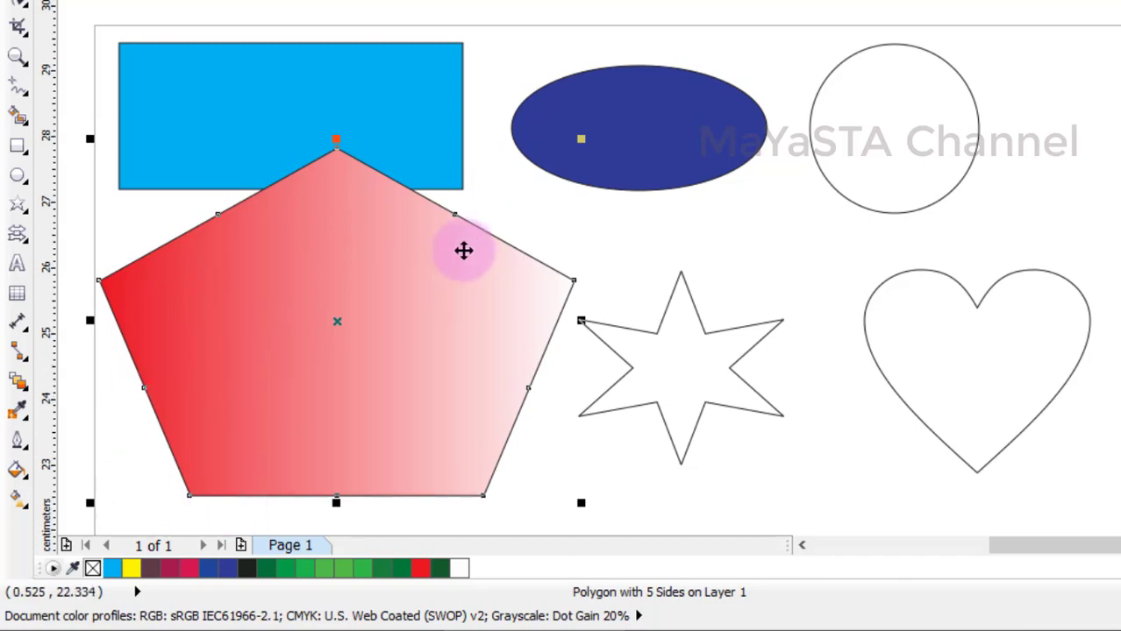
# Reopen the pentagon's fountain fill and set its two-color blend from green to yellow
pyautogui.click(15, 468)
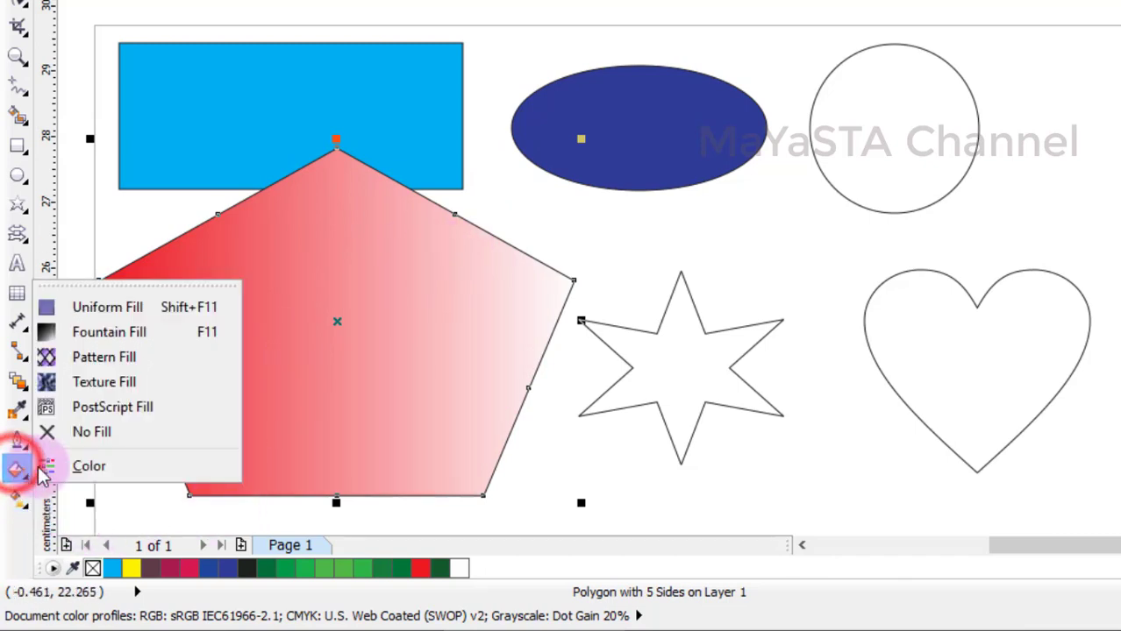
pyautogui.click(88, 333)
pyautogui.moveTo(851, 15); pyautogui.dragTo(943, 14)
pyautogui.click(742, 236)
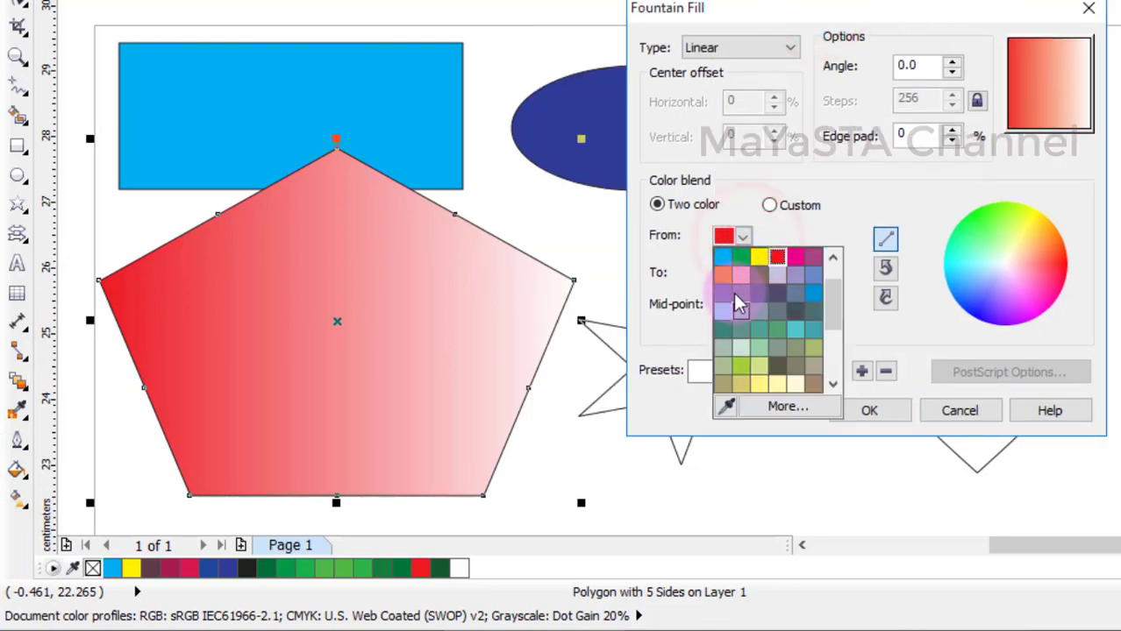
pyautogui.click(741, 257)
pyautogui.click(744, 273)
pyautogui.click(757, 308)
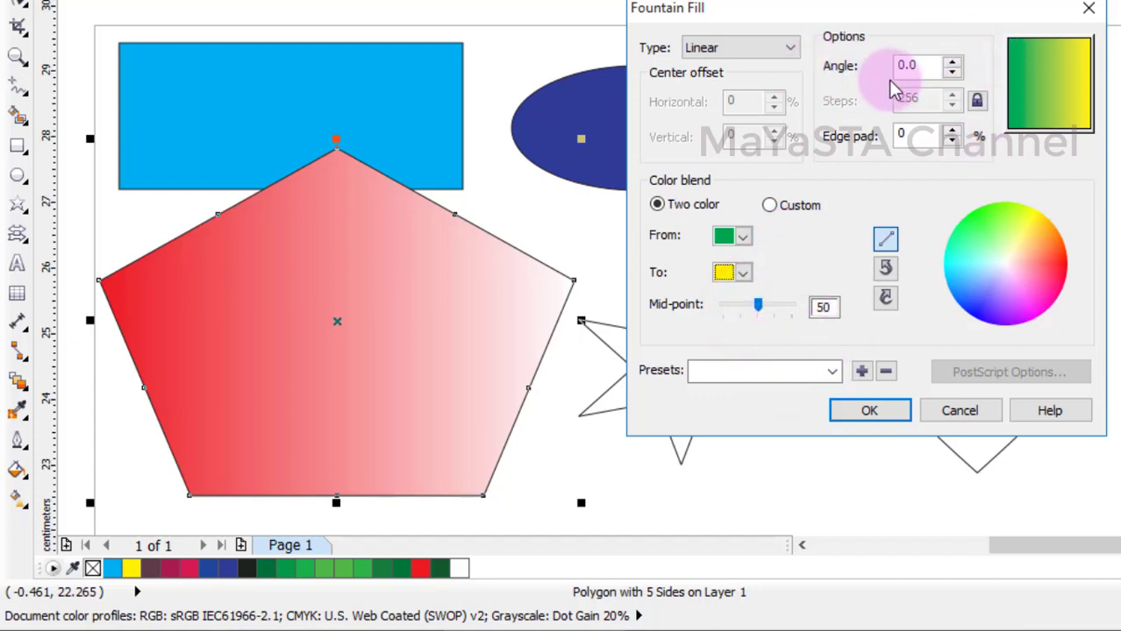
# Set the fountain fill's angle to 80 degrees and edge pad to 6%, and apply it to the pentagon
pyautogui.click(952, 60)
pyautogui.click(952, 60)
pyautogui.click(952, 60)
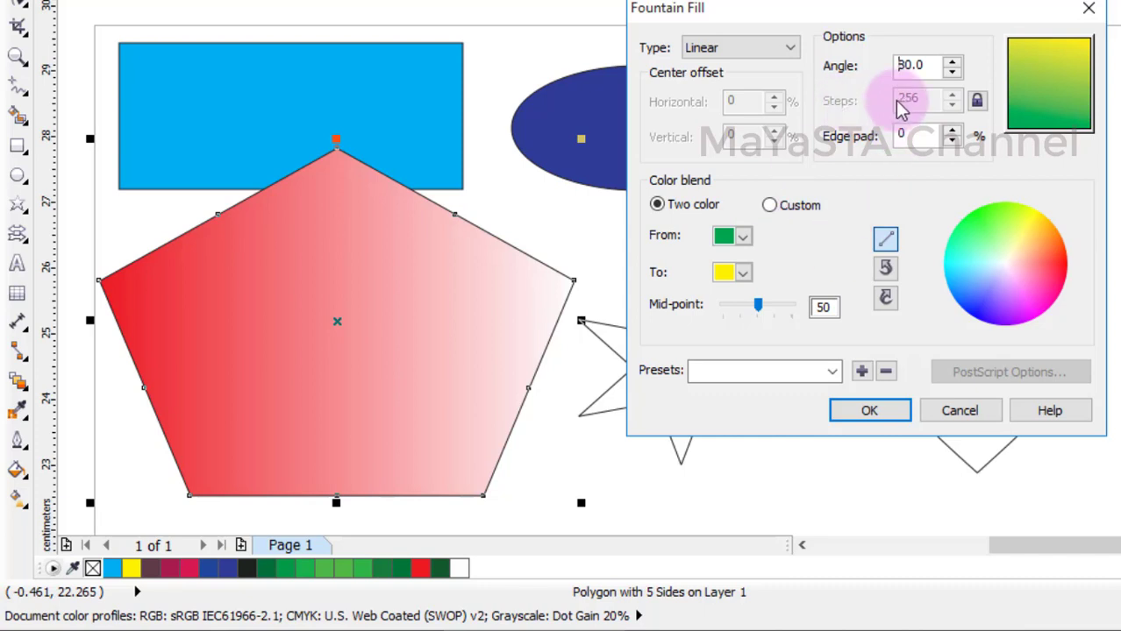
pyautogui.click(894, 412)
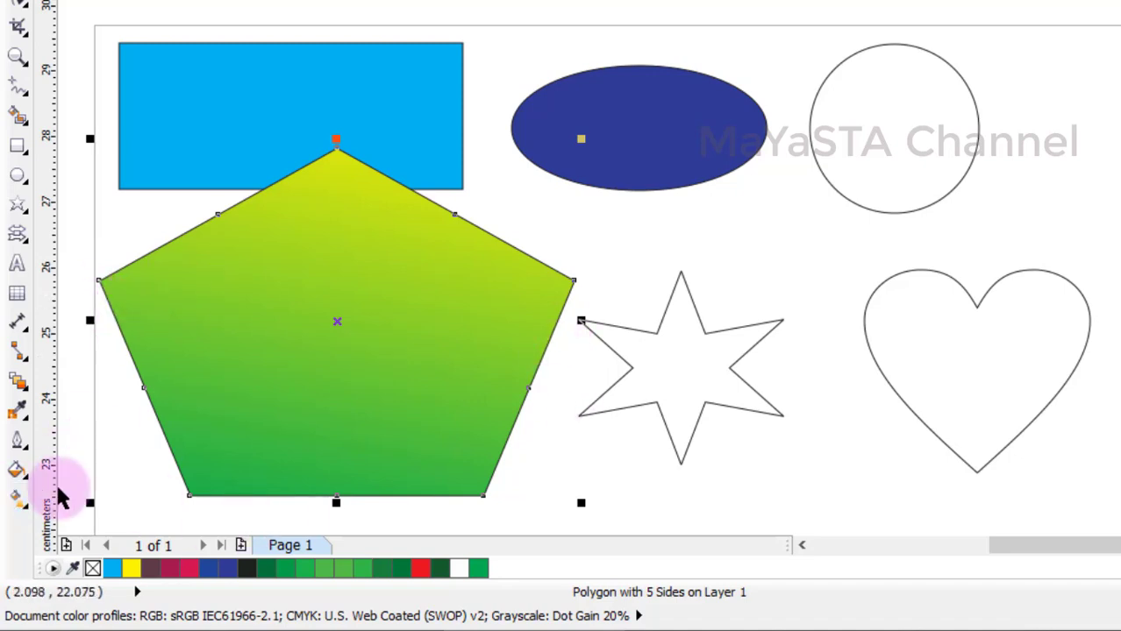
# Set the pentagon's fountain fill to an angle of 180 degrees, edge pad 11% and mid-point 51, and apply it
pyautogui.click(17, 469)
pyautogui.click(109, 332)
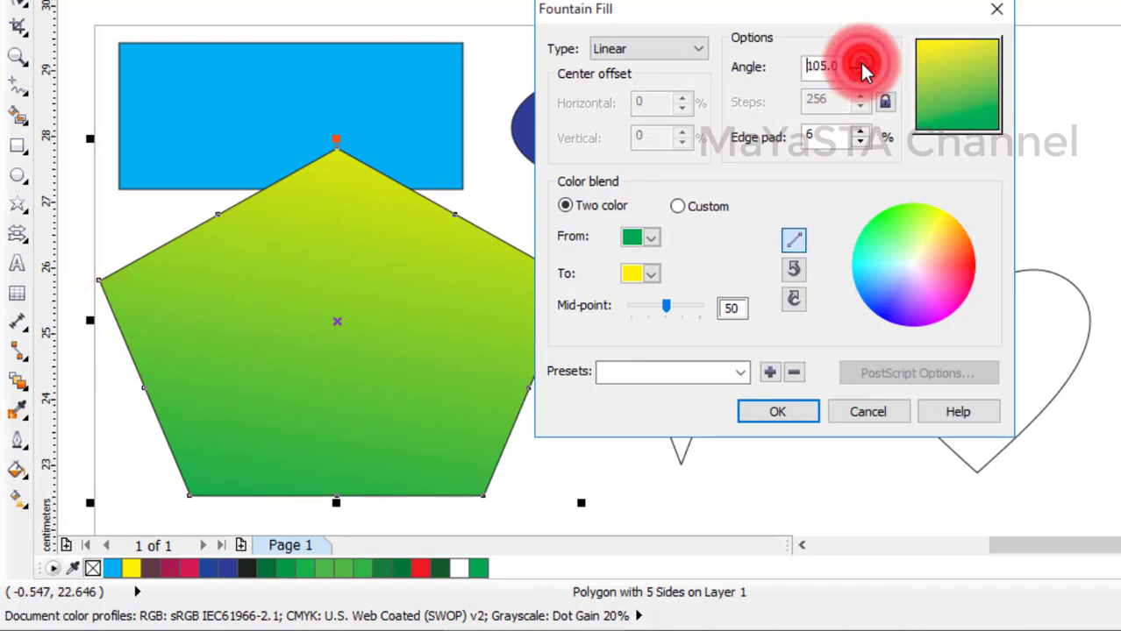
pyautogui.click(860, 62)
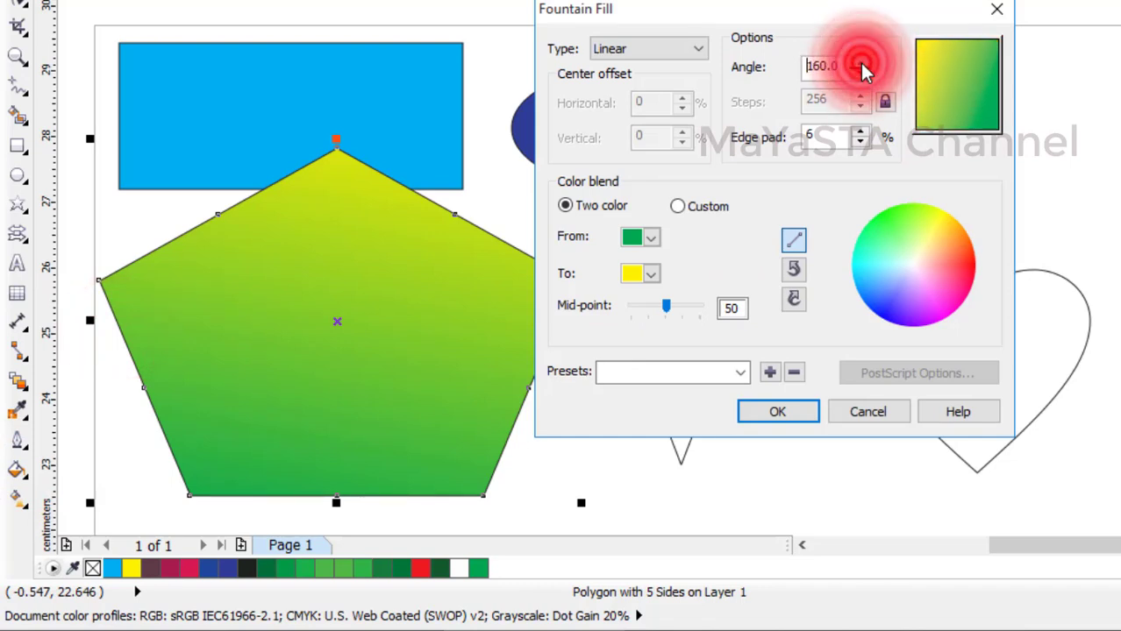
pyautogui.click(860, 61)
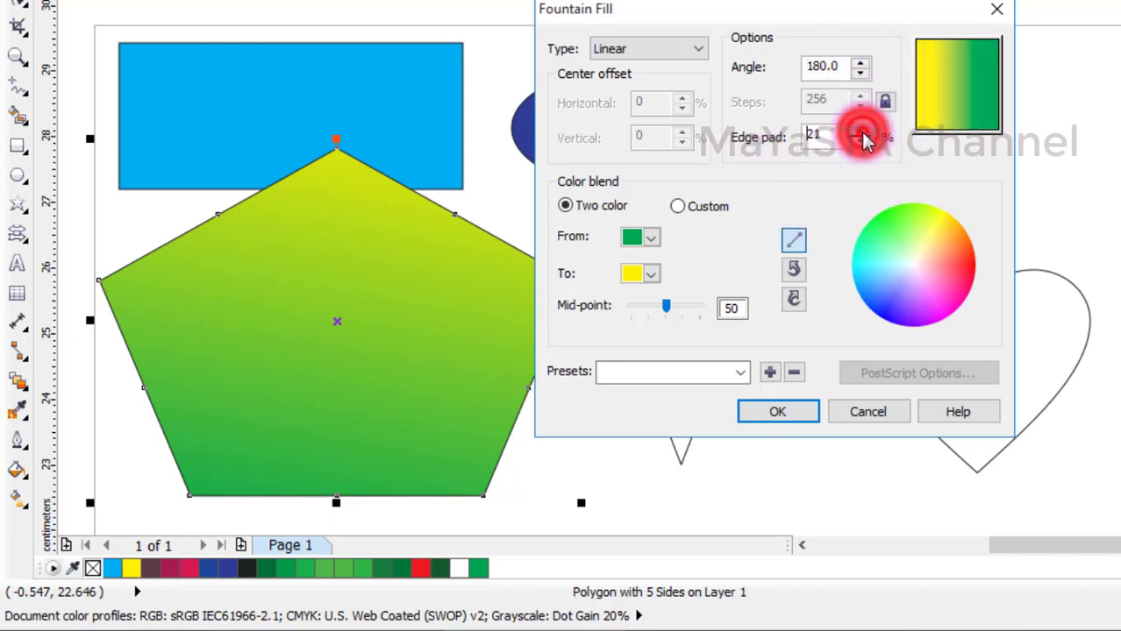
pyautogui.moveTo(864, 141); pyautogui.dragTo(863, 154)
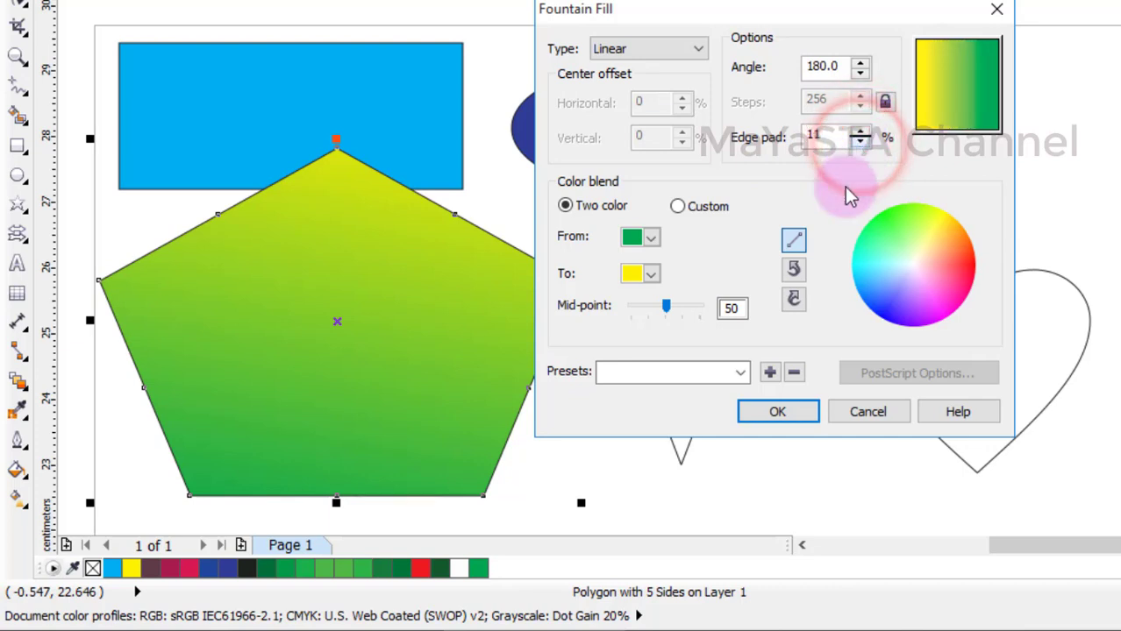
pyautogui.moveTo(663, 309)
pyautogui.mouseDown()
pyautogui.moveTo(652, 309)
pyautogui.moveTo(674, 309)
pyautogui.moveTo(663, 310)
pyautogui.mouseUp()
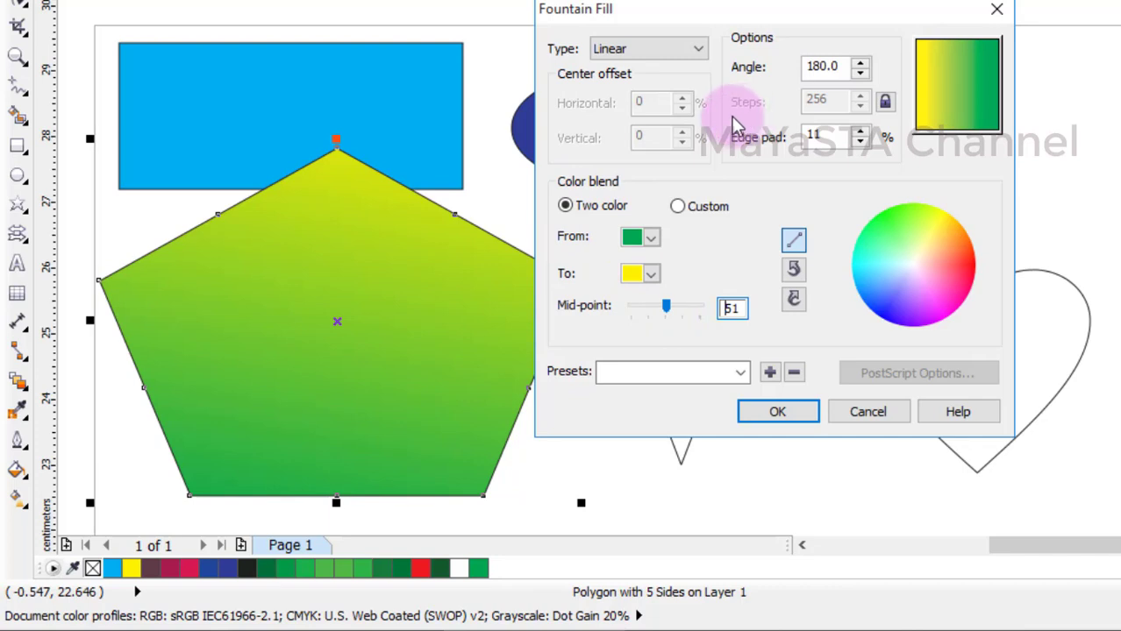
pyautogui.click(783, 420)
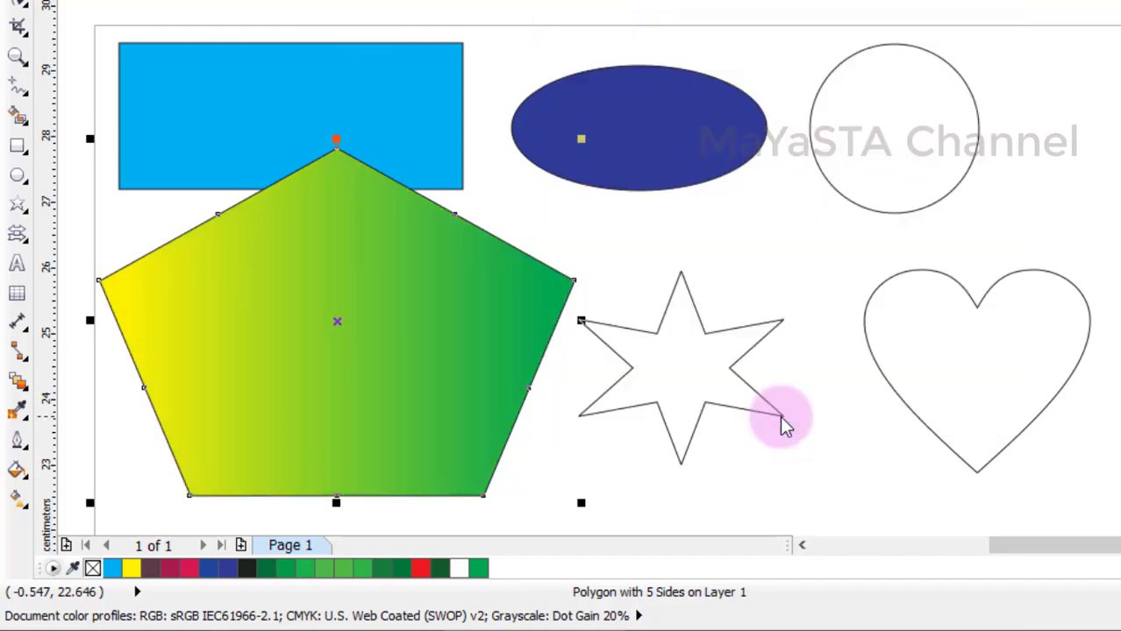
# Delete the blue rectangle, the gradient-filled pentagon and the dark blue ellipse
pyautogui.click(910, 133)
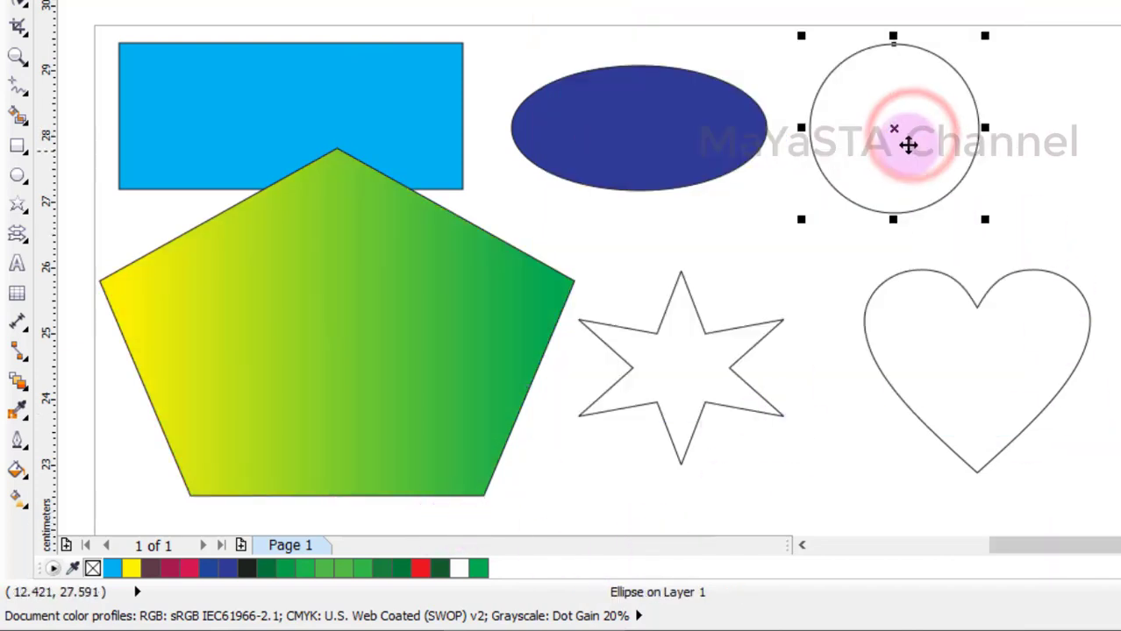
pyautogui.click(938, 123)
pyautogui.click(230, 143)
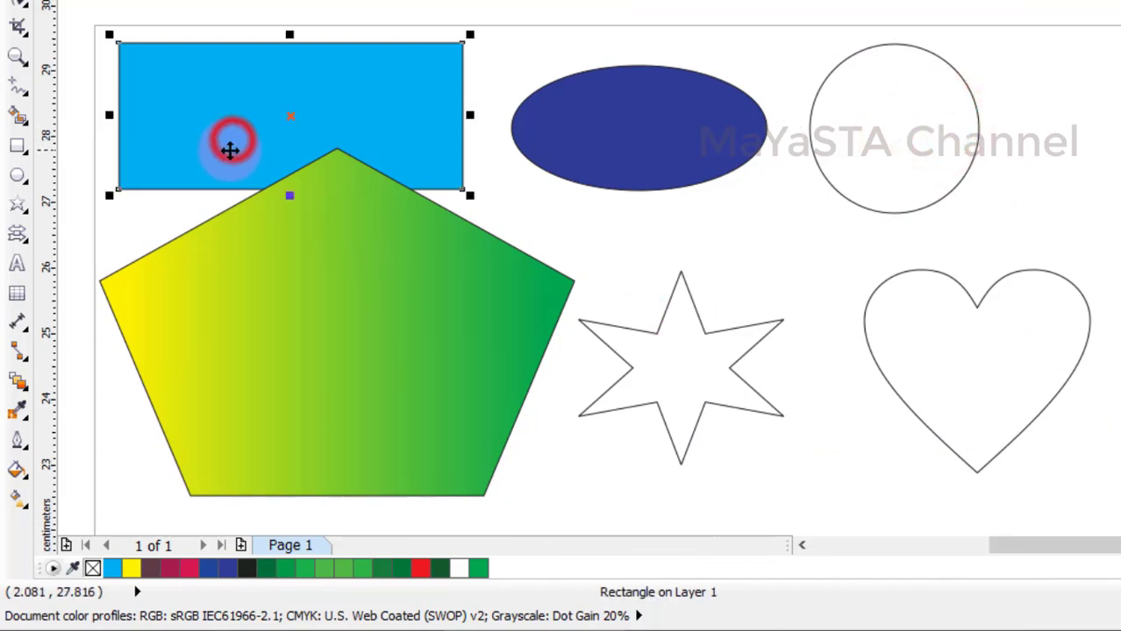
pyautogui.press('Delete')
pyautogui.click(333, 276)
pyautogui.press('Delete')
pyautogui.click(663, 125)
pyautogui.press('Delete')
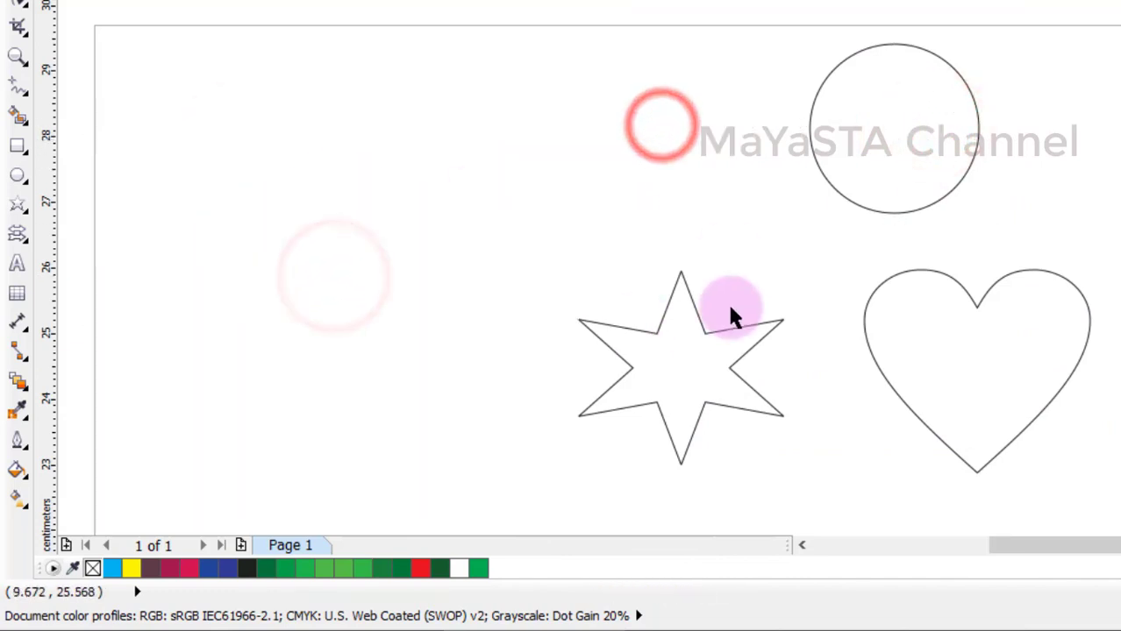
# Move the unfilled circle to the empty area near the page's upper-left corner and enlarge it to about 5.4 cm across
pyautogui.click(900, 130)
pyautogui.moveTo(900, 130); pyautogui.dragTo(452, 158)
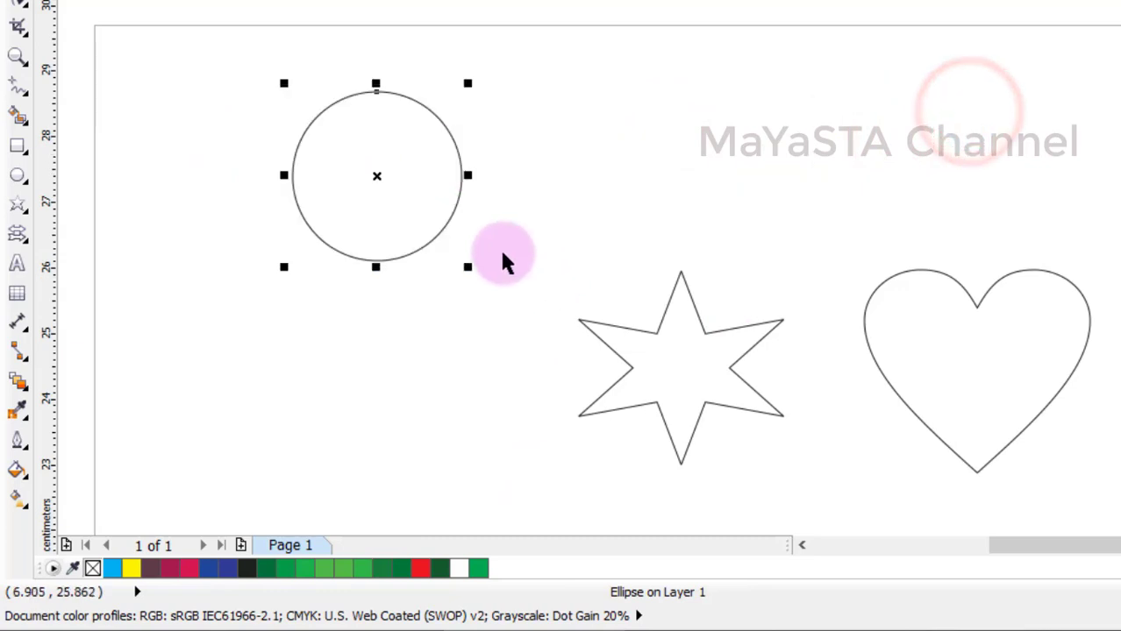
pyautogui.moveTo(467, 265); pyautogui.dragTo(655, 336)
pyautogui.moveTo(506, 271); pyautogui.dragTo(348, 225)
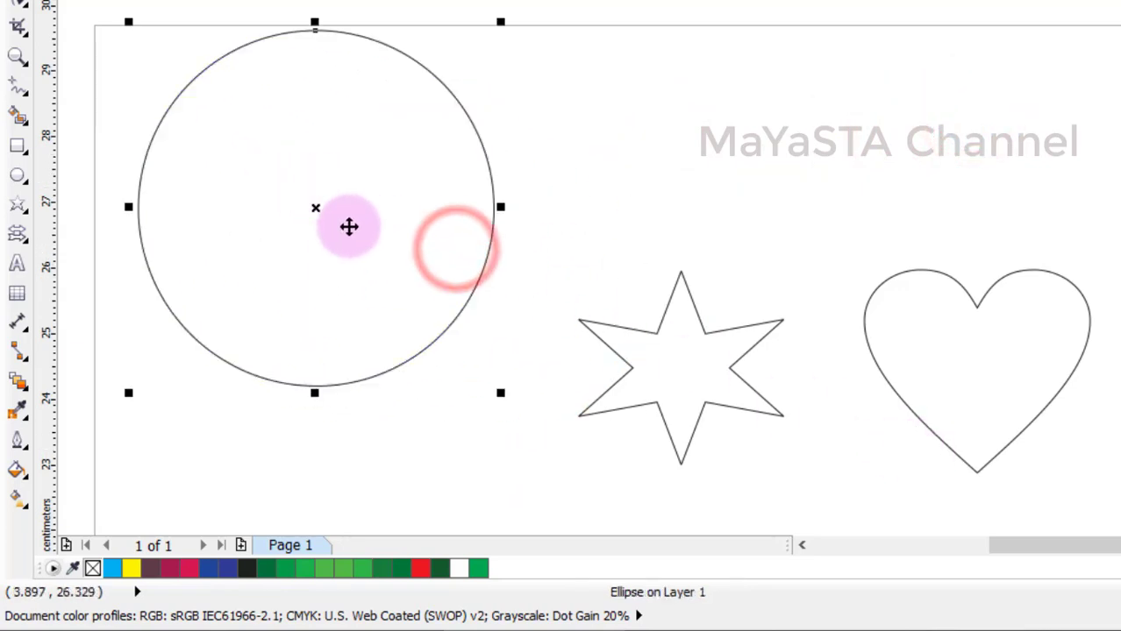
# Start a fountain fill for the circle and set its two-color blend from green to yellow
pyautogui.click(19, 496)
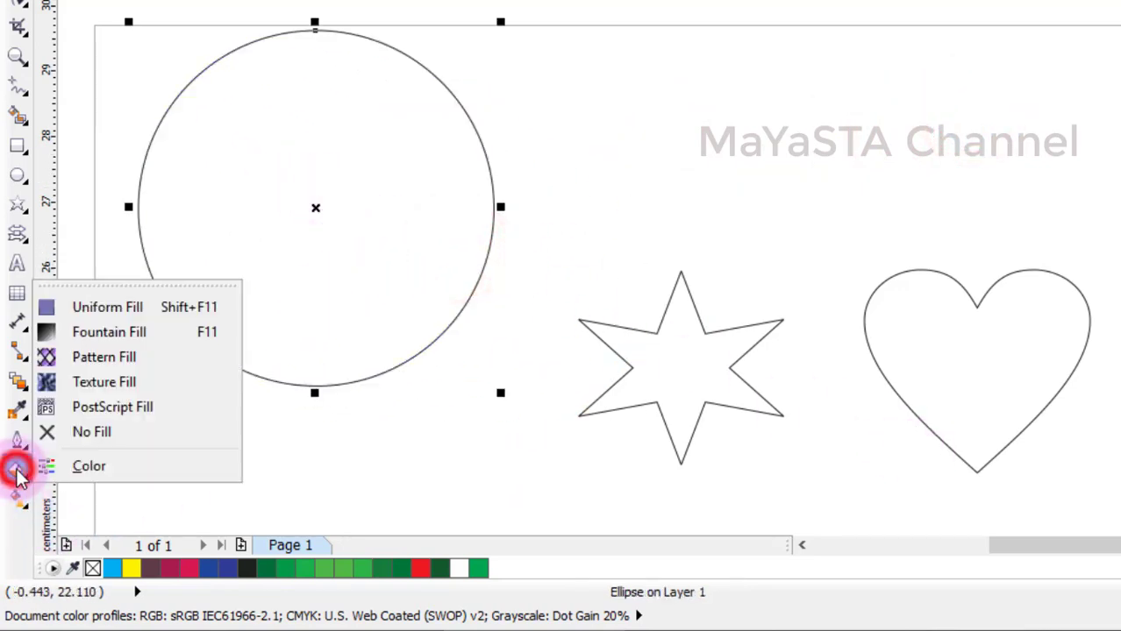
pyautogui.click(111, 328)
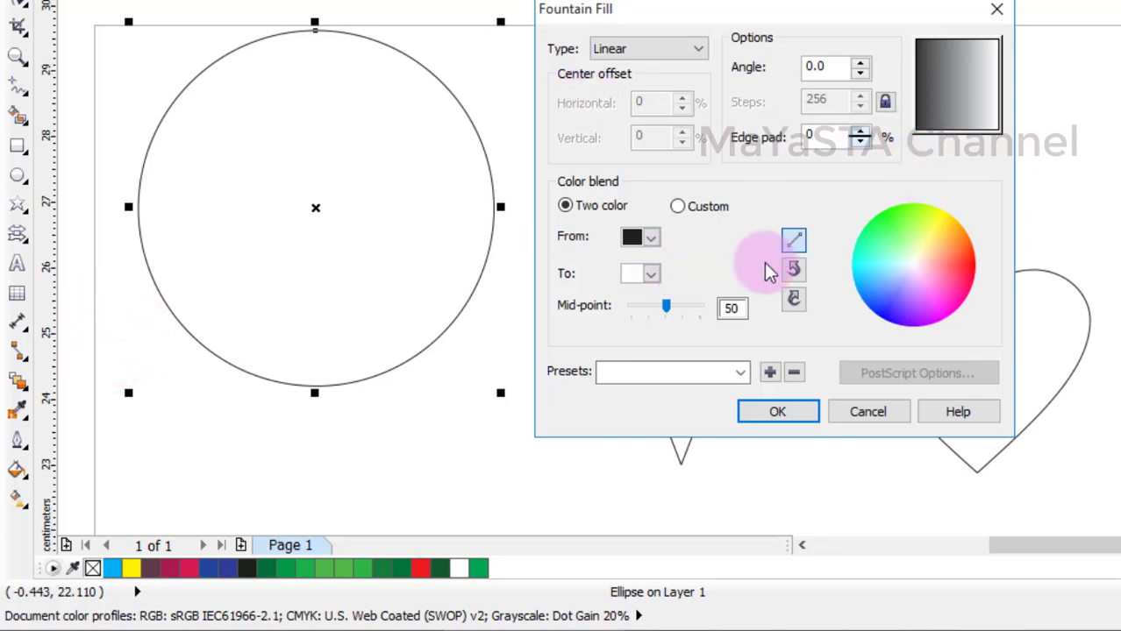
pyautogui.click(649, 236)
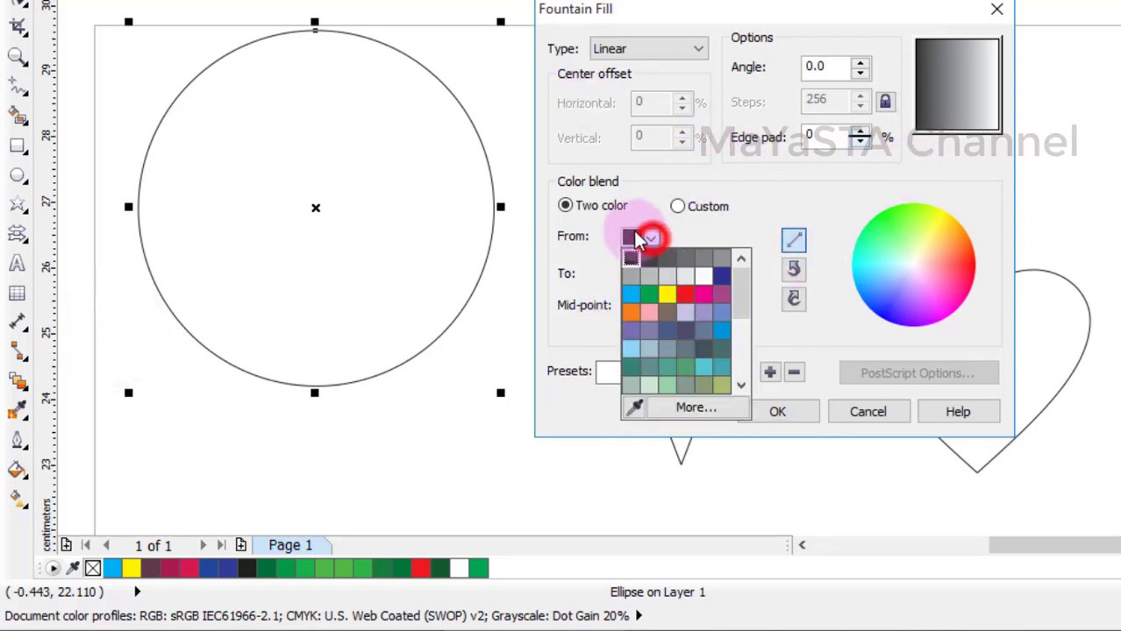
pyautogui.click(701, 296)
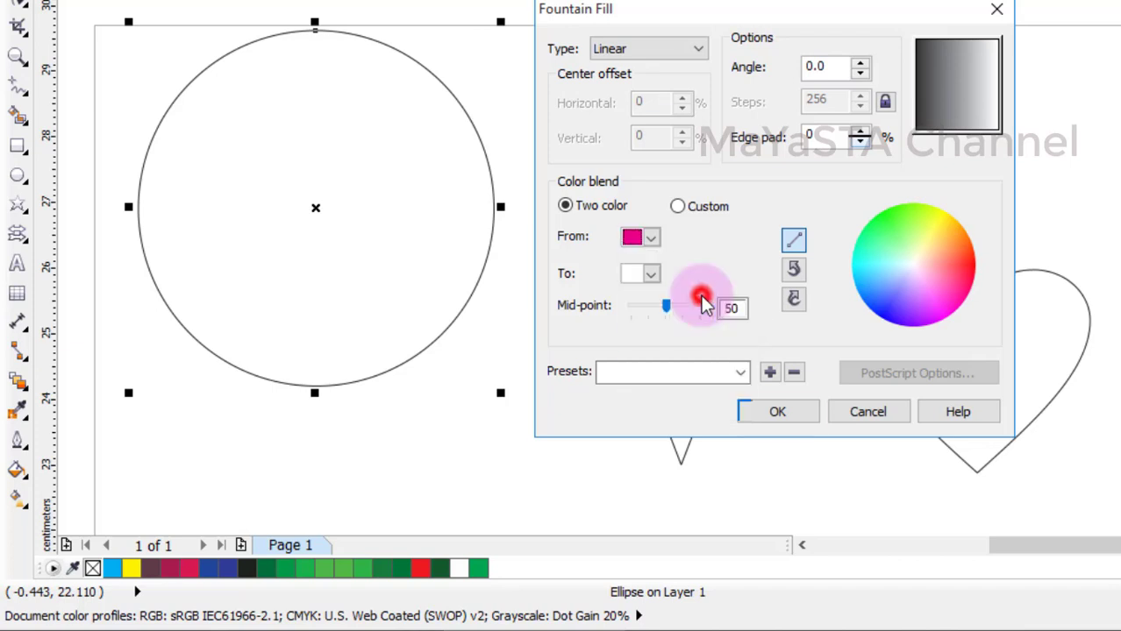
pyautogui.click(654, 238)
pyautogui.click(649, 275)
pyautogui.click(654, 274)
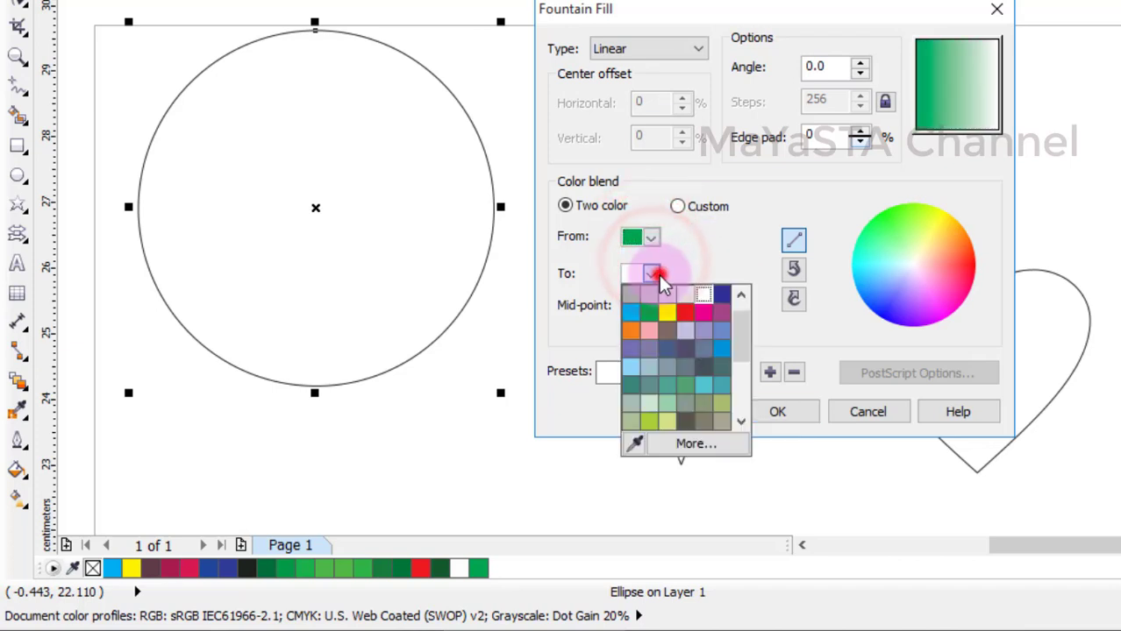
pyautogui.click(667, 312)
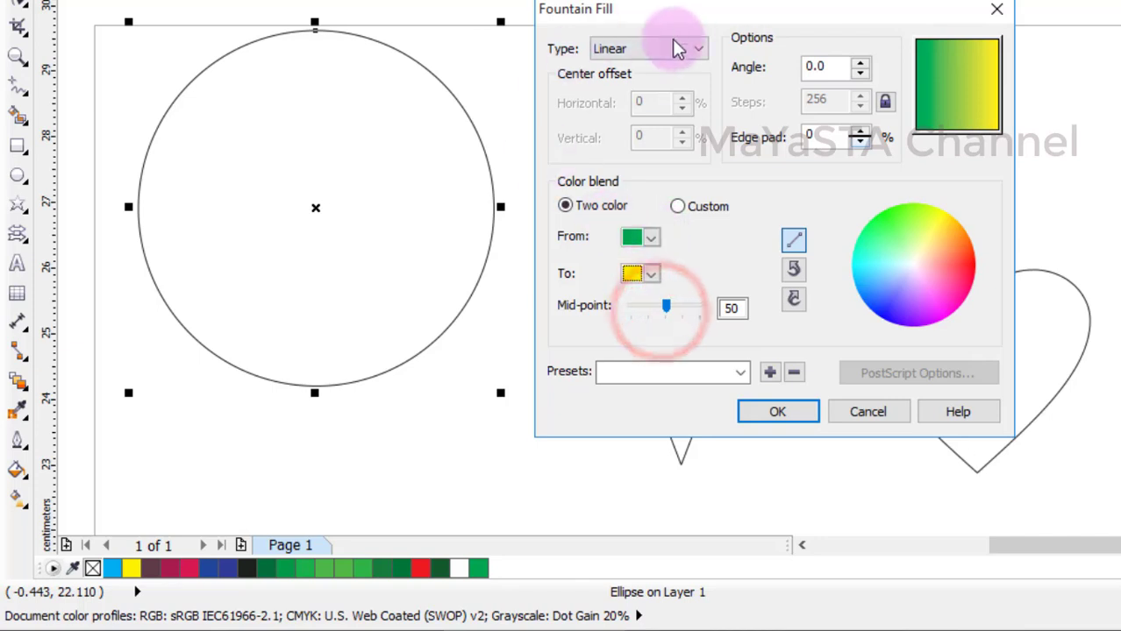
# Set the fountain fill type to Radial and apply it to the circle
pyautogui.click(693, 50)
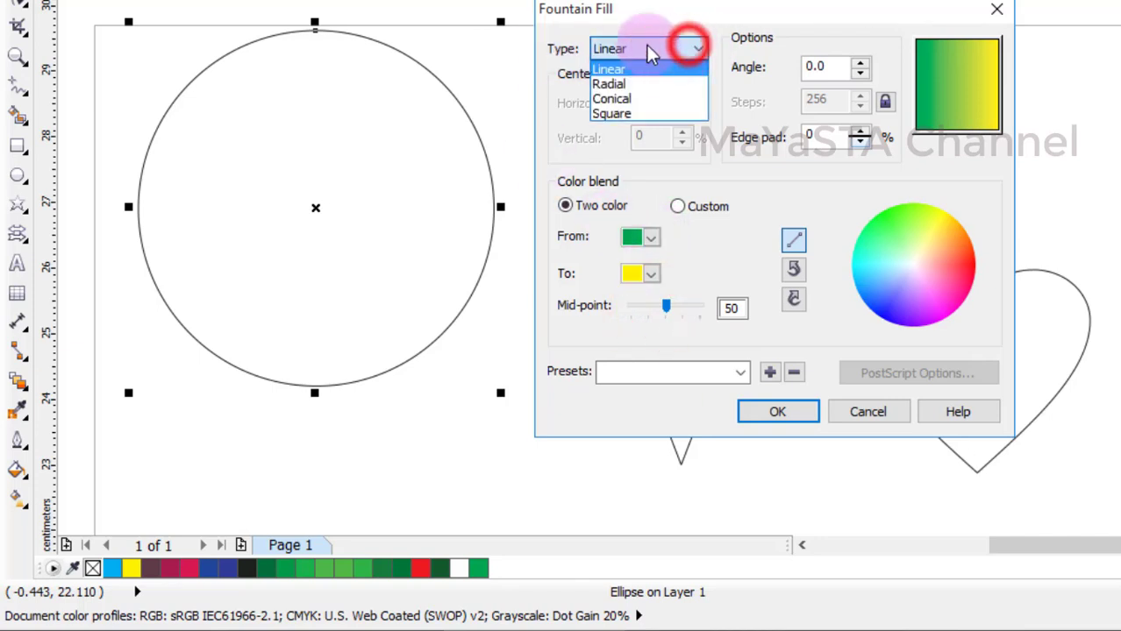
pyautogui.click(617, 84)
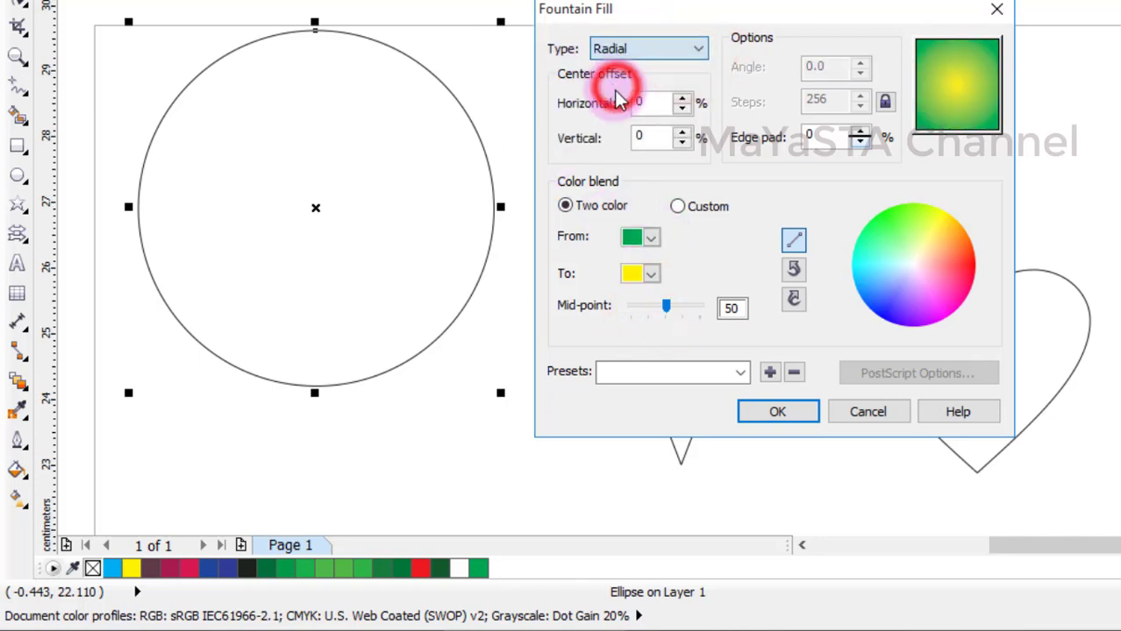
pyautogui.click(805, 412)
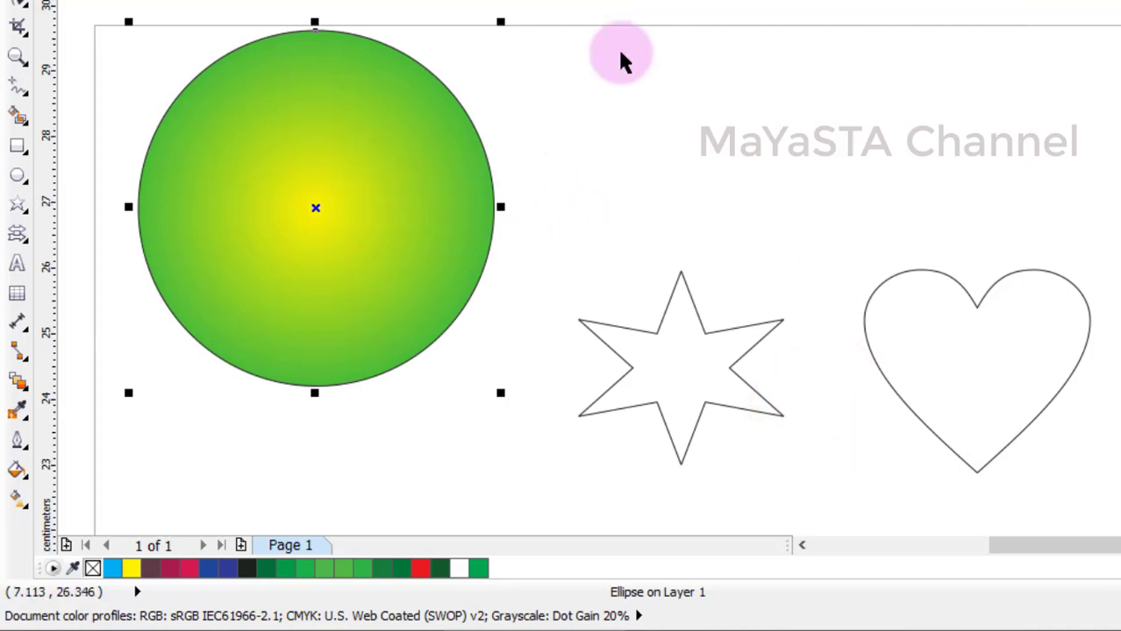
# Remove the outline from the radial-filled circle and shift the circle slightly on the page
pyautogui.click(978, 0)
pyautogui.click(911, 1)
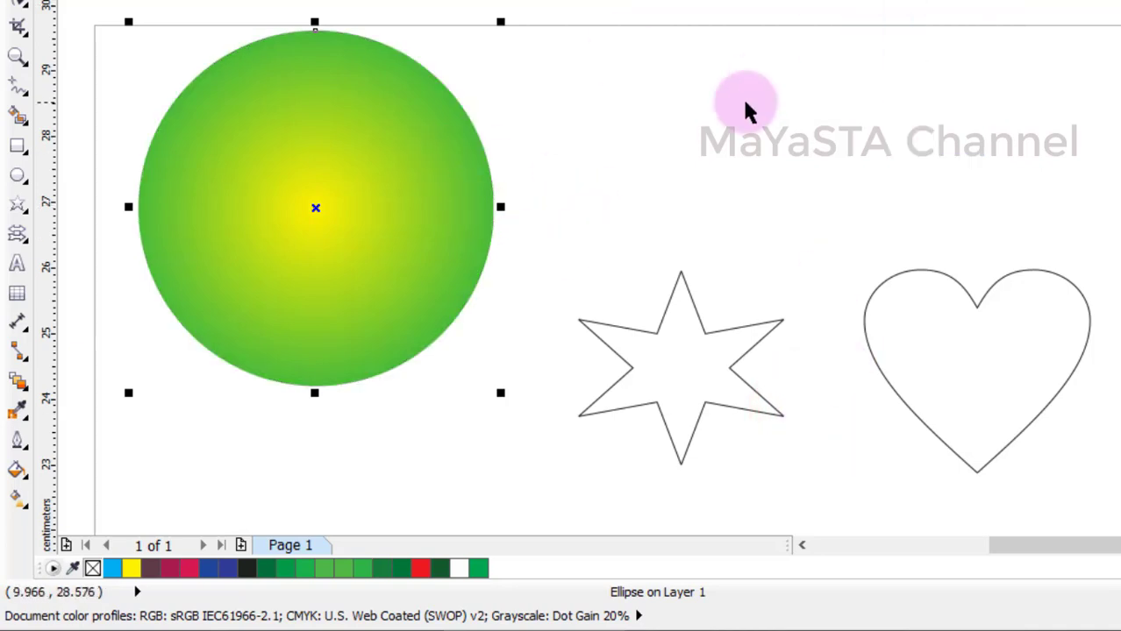
pyautogui.click(745, 100)
pyautogui.click(690, 143)
pyautogui.click(428, 182)
pyautogui.moveTo(431, 207); pyautogui.dragTo(433, 170)
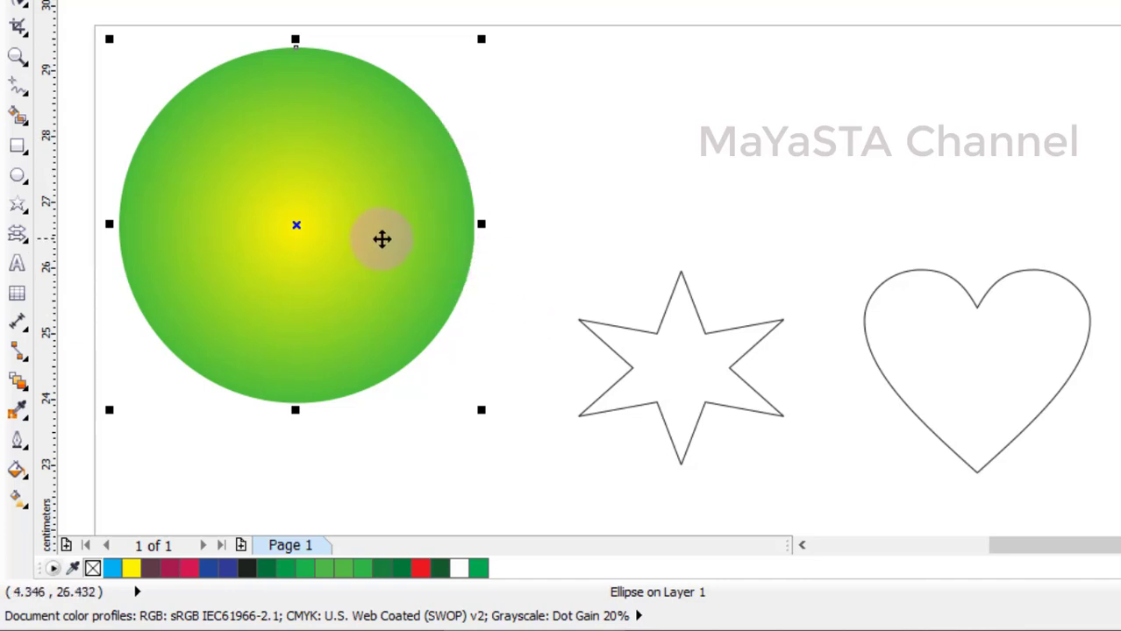
# Delete the radial-filled circle and move the unfilled square into its place, enlarging it to about 5.4 cm wide
pyautogui.press('Delete')
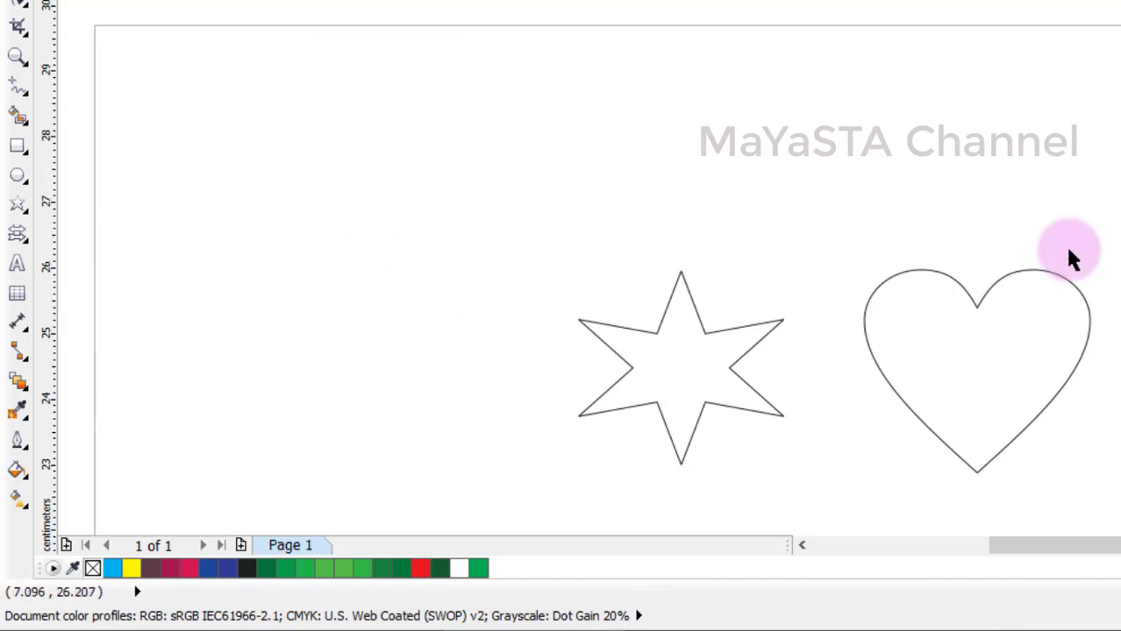
pyautogui.click(407, 219)
pyautogui.moveTo(408, 218); pyautogui.dragTo(267, 203)
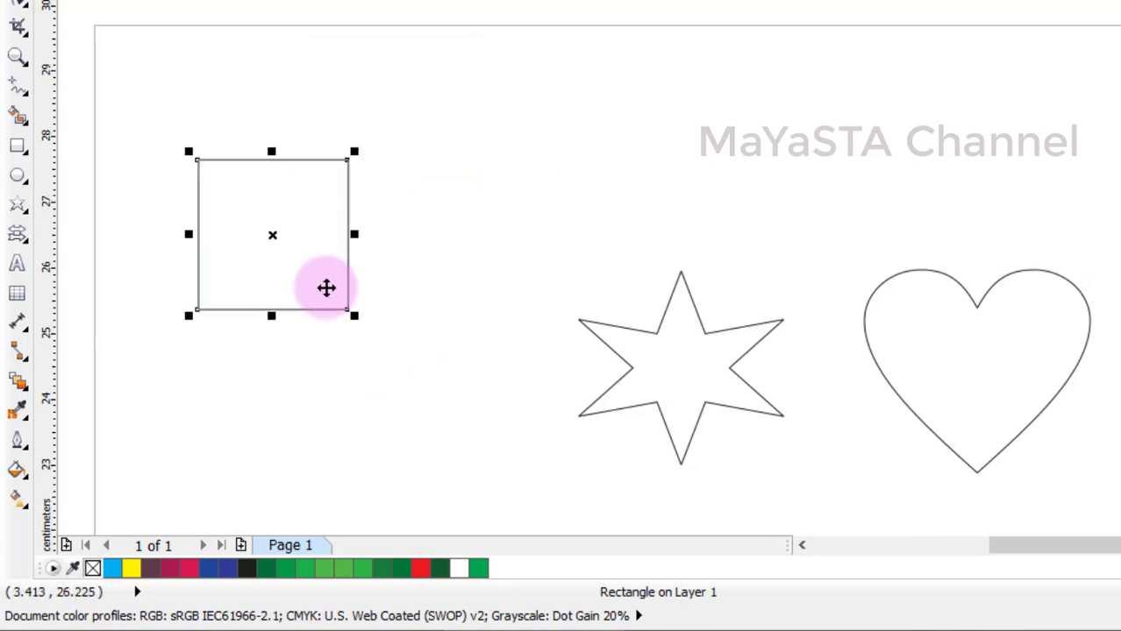
pyautogui.moveTo(349, 311); pyautogui.dragTo(551, 517)
pyautogui.moveTo(458, 346); pyautogui.dragTo(392, 248)
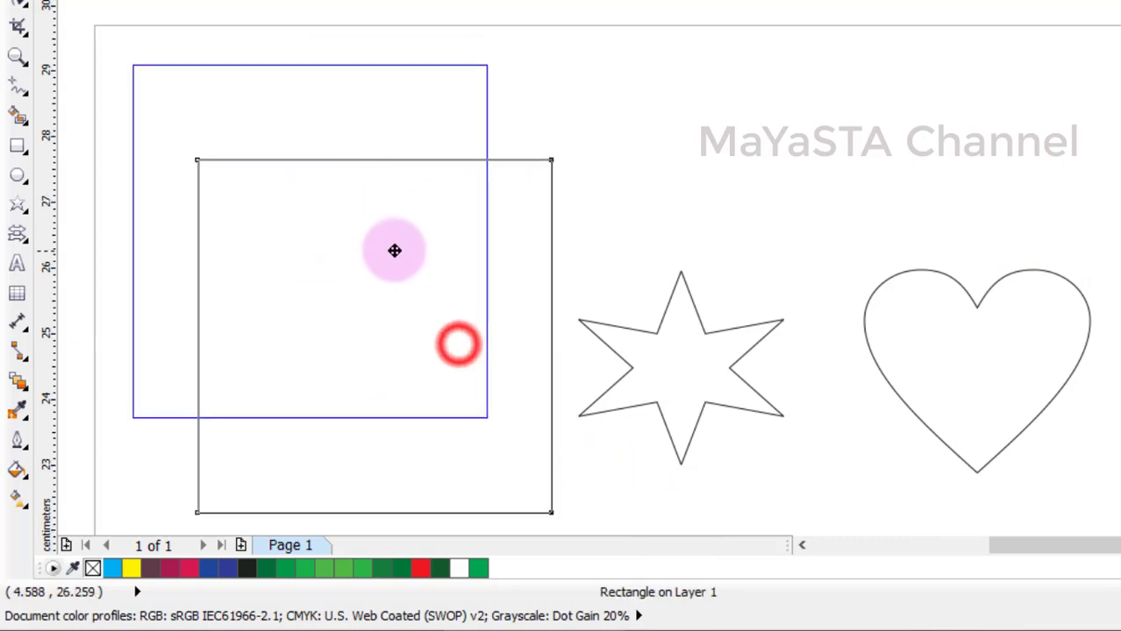
# Apply a full-color pattern fill with the green droplet design to the square
pyautogui.click(16, 470)
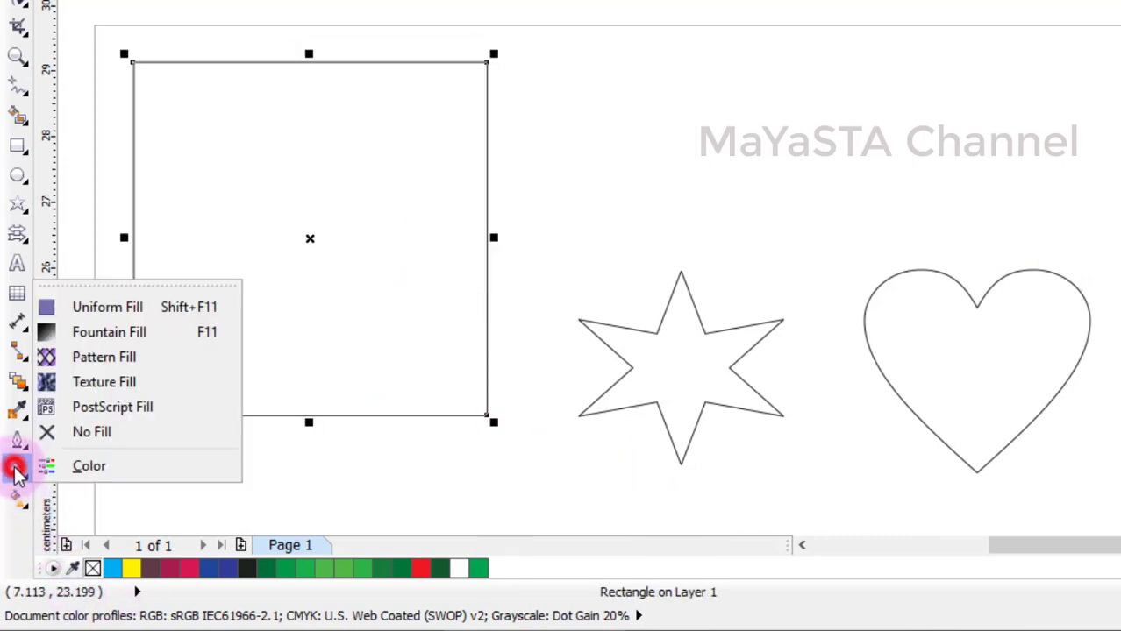
pyautogui.click(104, 357)
pyautogui.click(628, 80)
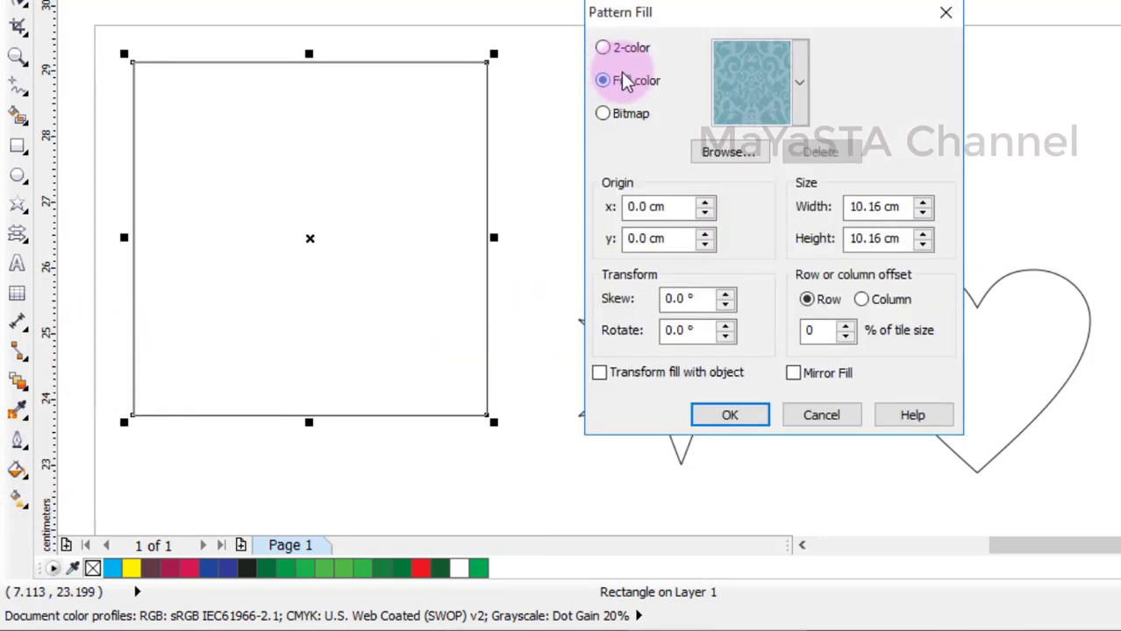
pyautogui.click(805, 72)
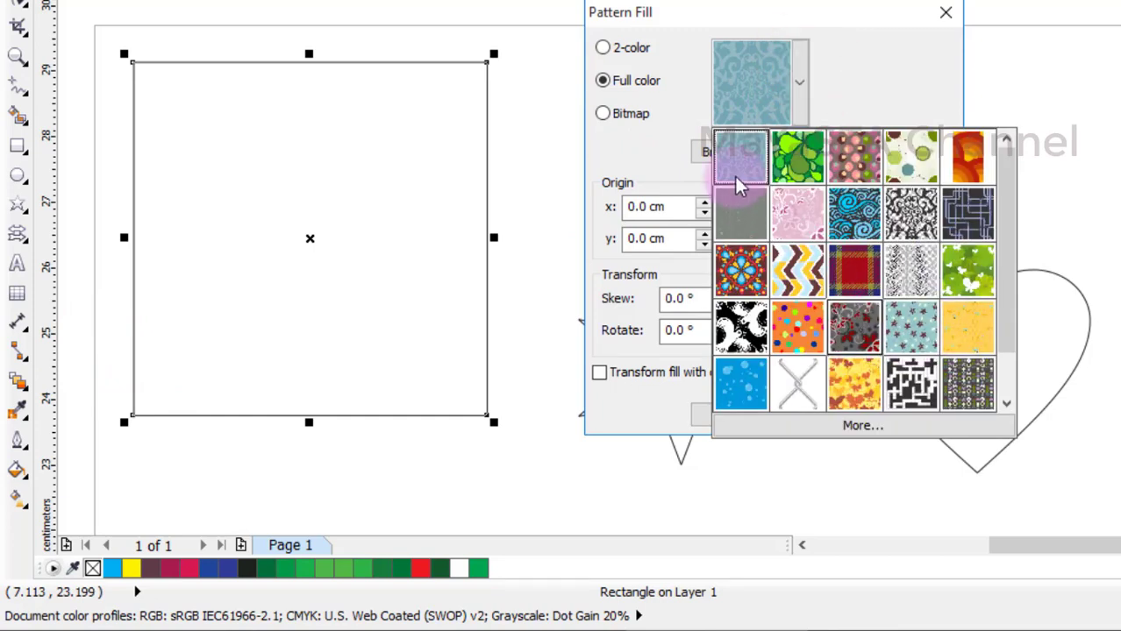
pyautogui.click(794, 158)
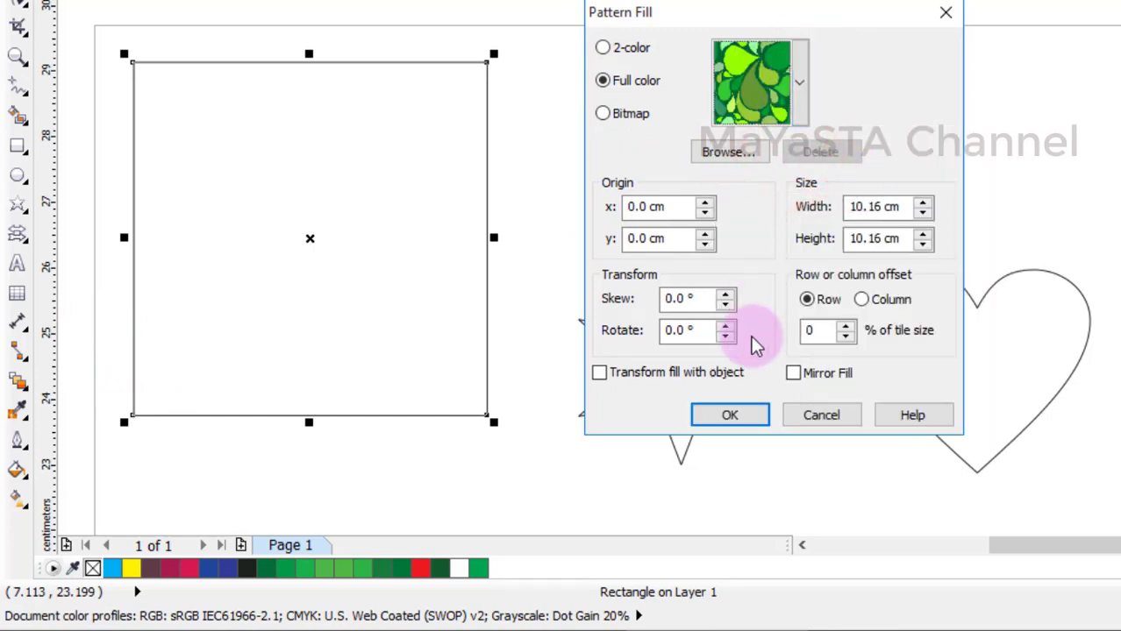
pyautogui.click(742, 428)
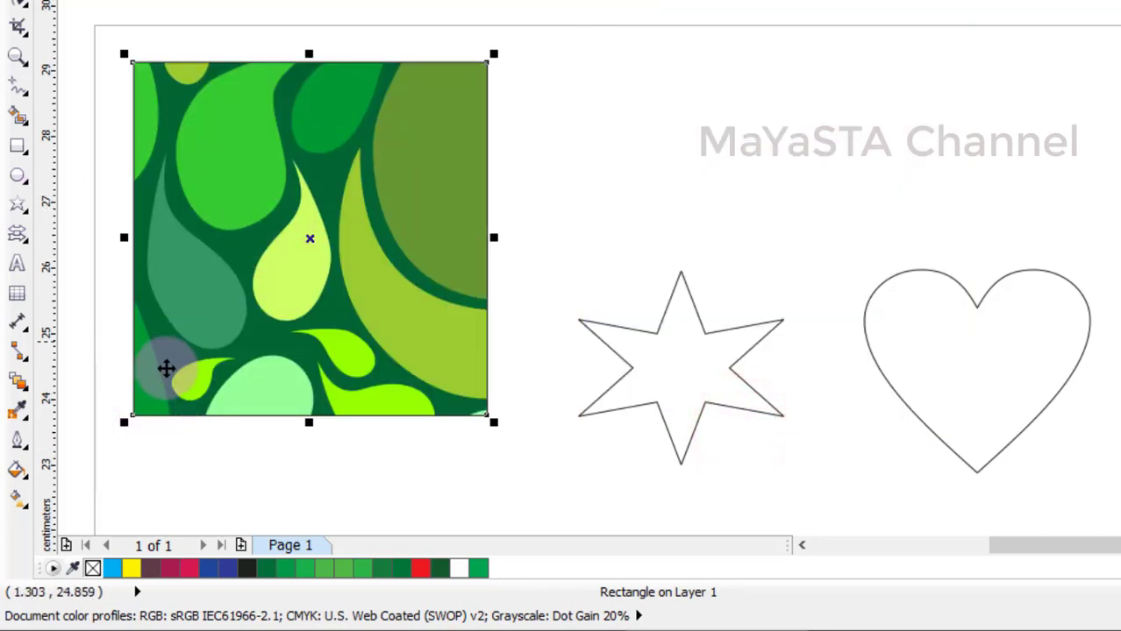
# Open the texture fill settings for the square and preview the Air brush, Alabaster and Banded malachite textures from the Samples library
pyautogui.click(17, 444)
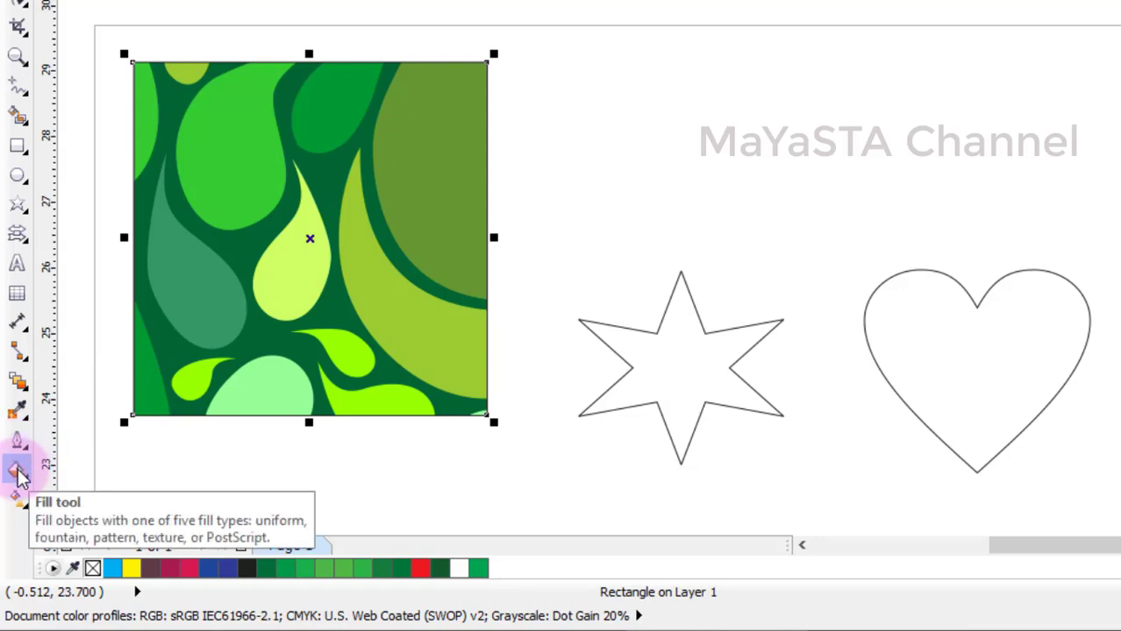
pyautogui.click(19, 471)
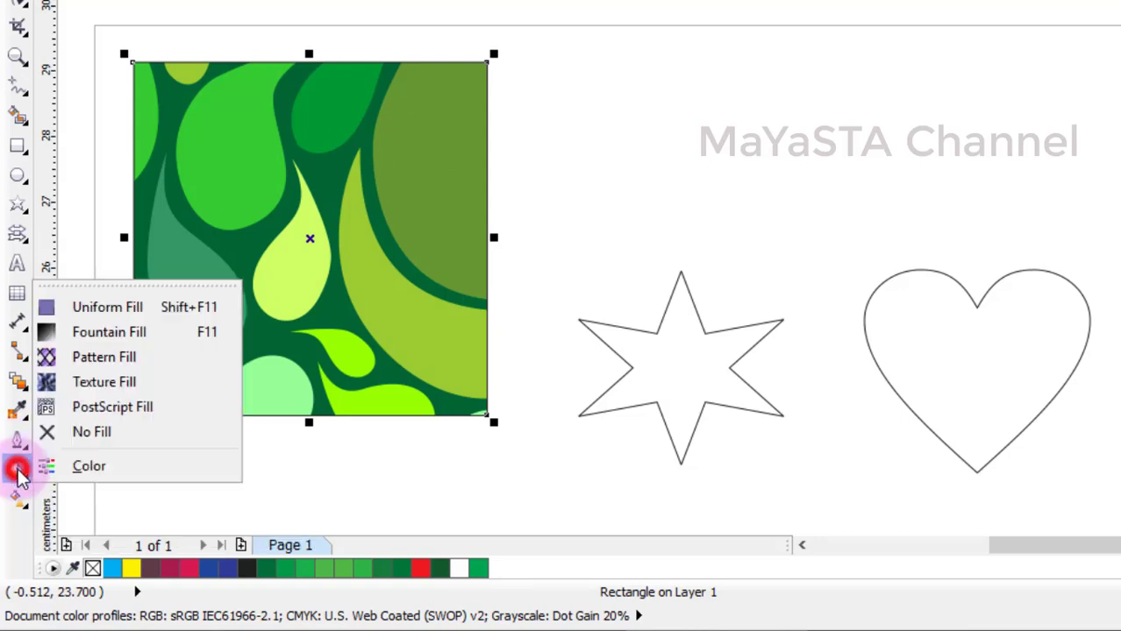
pyautogui.click(118, 382)
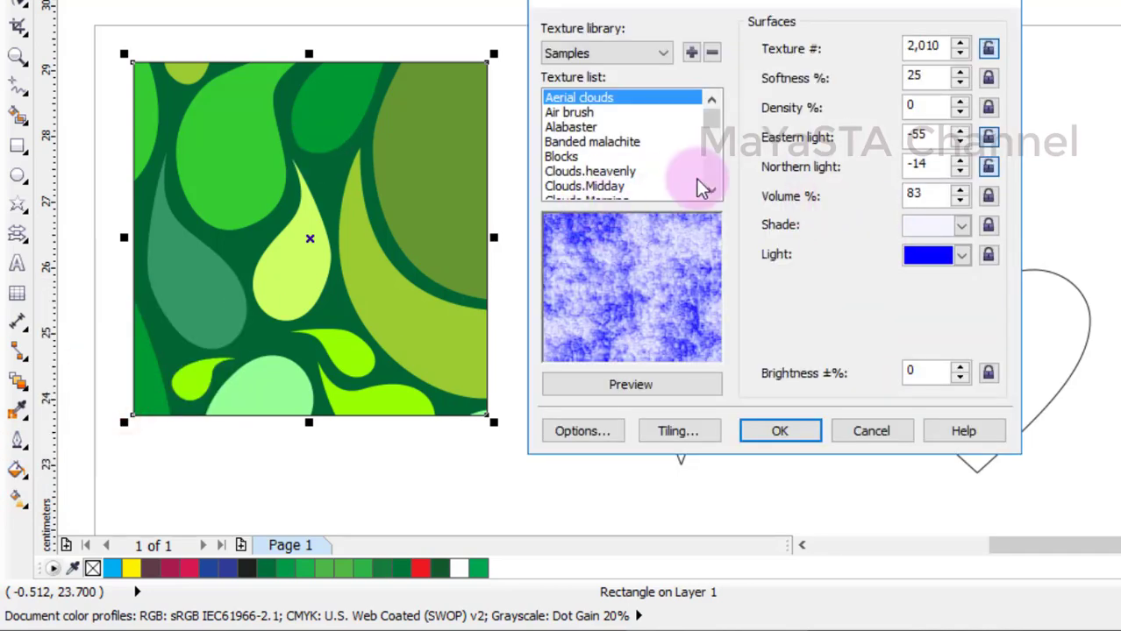
pyautogui.click(585, 112)
pyautogui.click(582, 127)
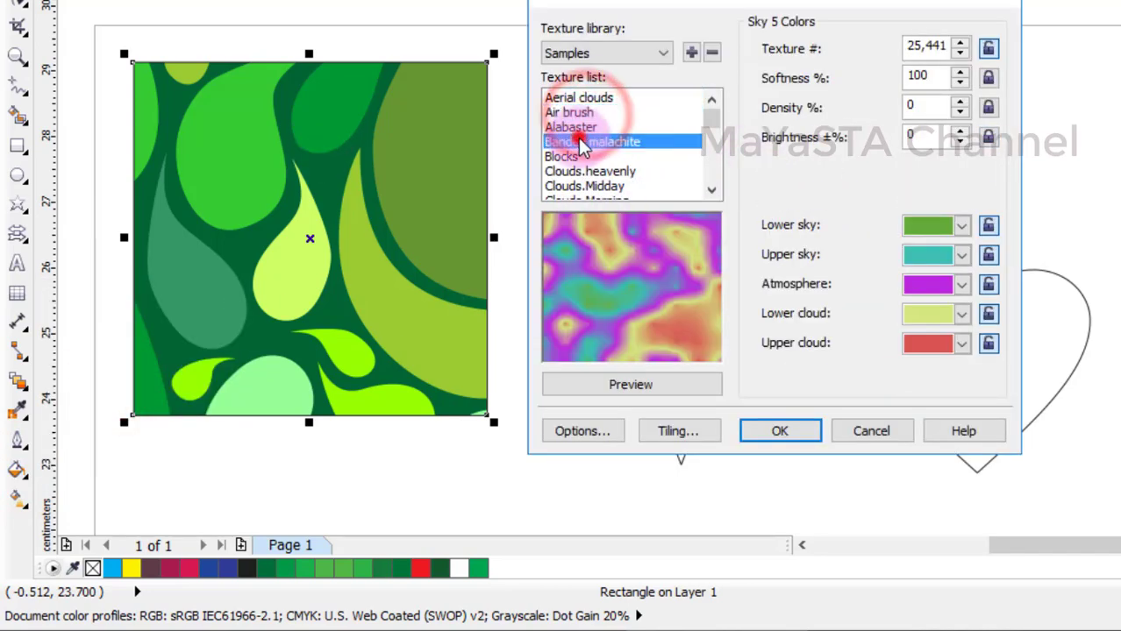
pyautogui.click(579, 141)
pyautogui.click(579, 154)
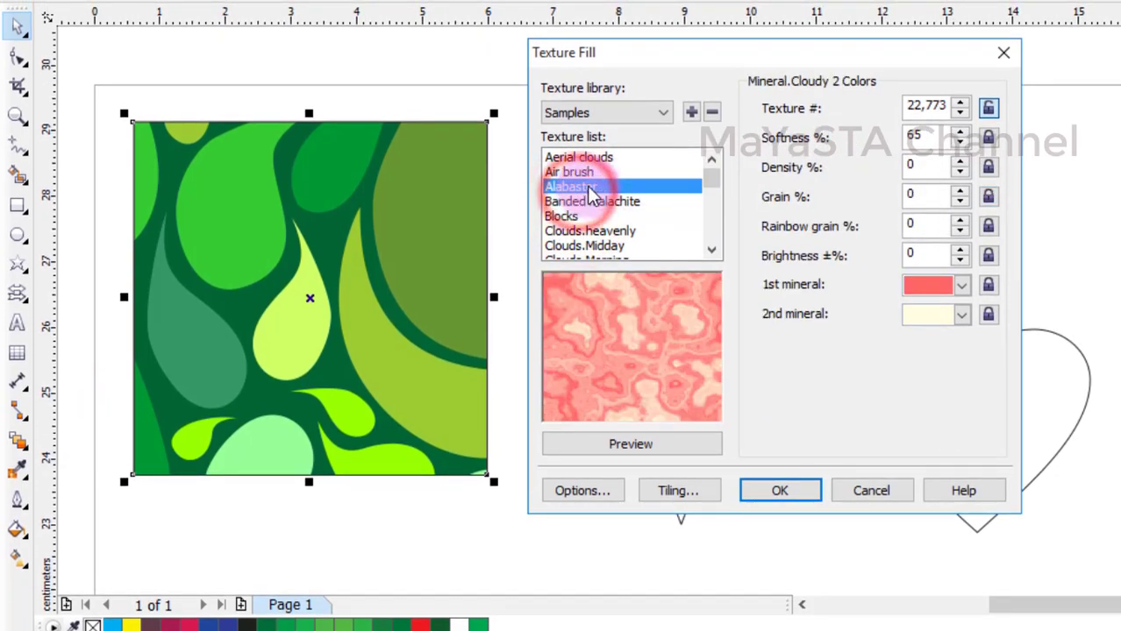
# Preview the Diamonds and Curtains textures, and fill the square with the Air brush texture
pyautogui.moveTo(719, 185); pyautogui.dragTo(717, 200)
pyautogui.click(556, 200)
pyautogui.click(561, 186)
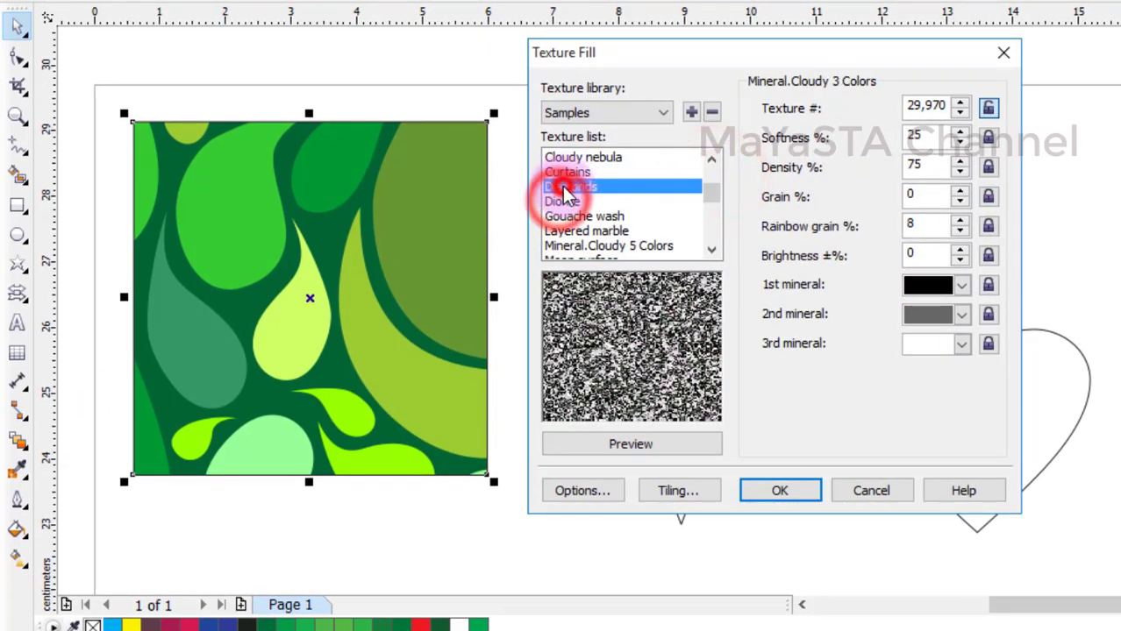
pyautogui.click(566, 173)
pyautogui.moveTo(718, 188); pyautogui.dragTo(719, 178)
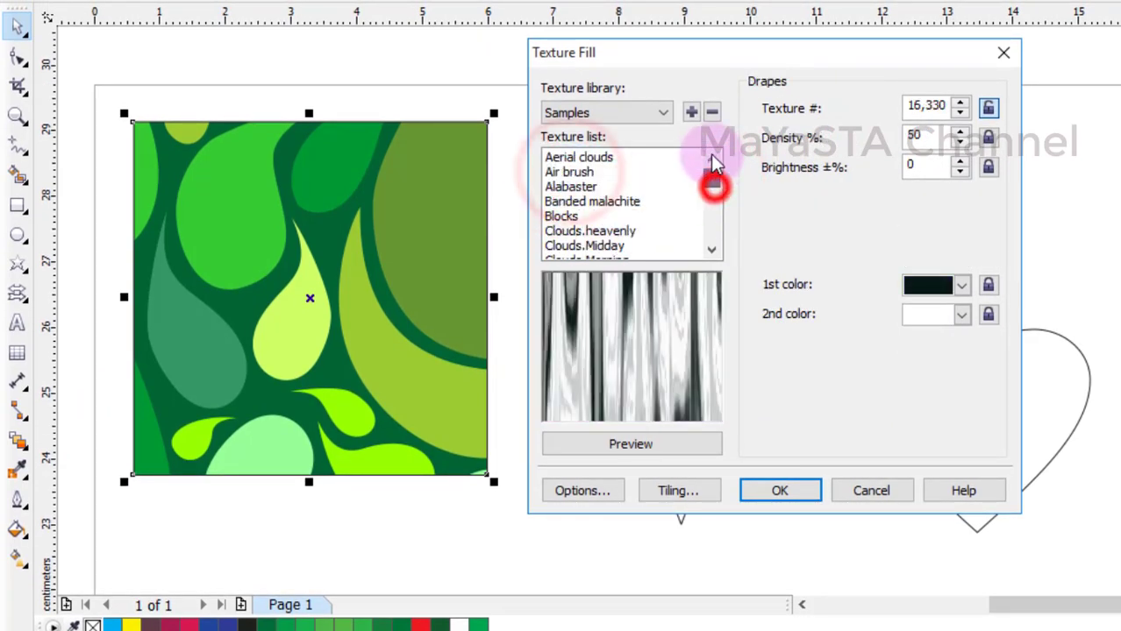
pyautogui.click(570, 172)
pyautogui.click(778, 490)
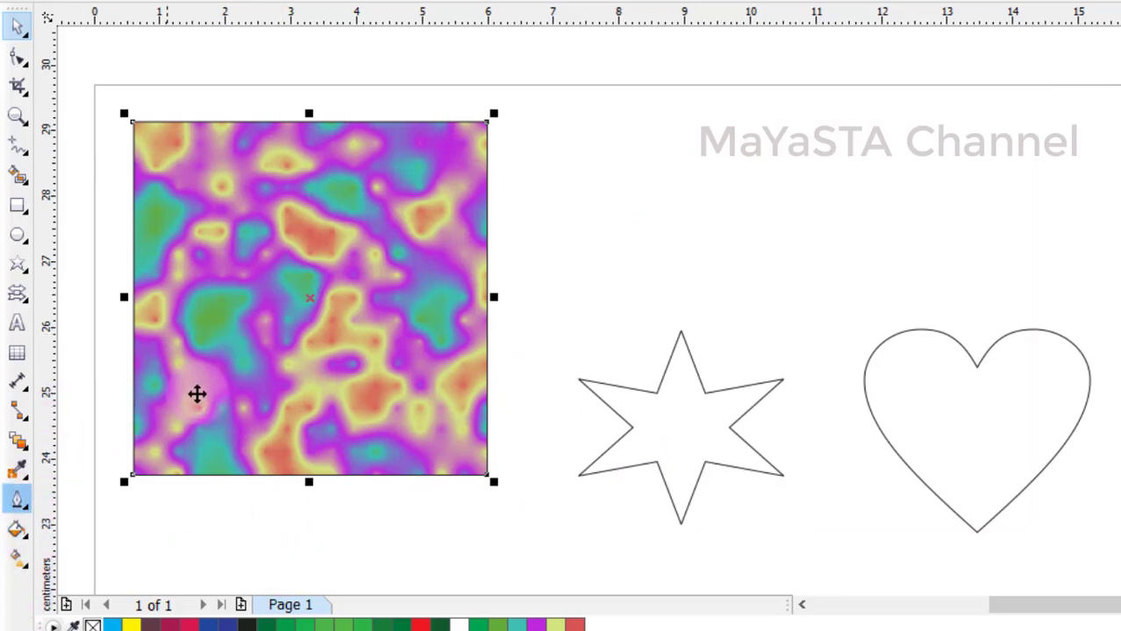
# Remove the texture fill from the square and deselect it
pyautogui.click(15, 526)
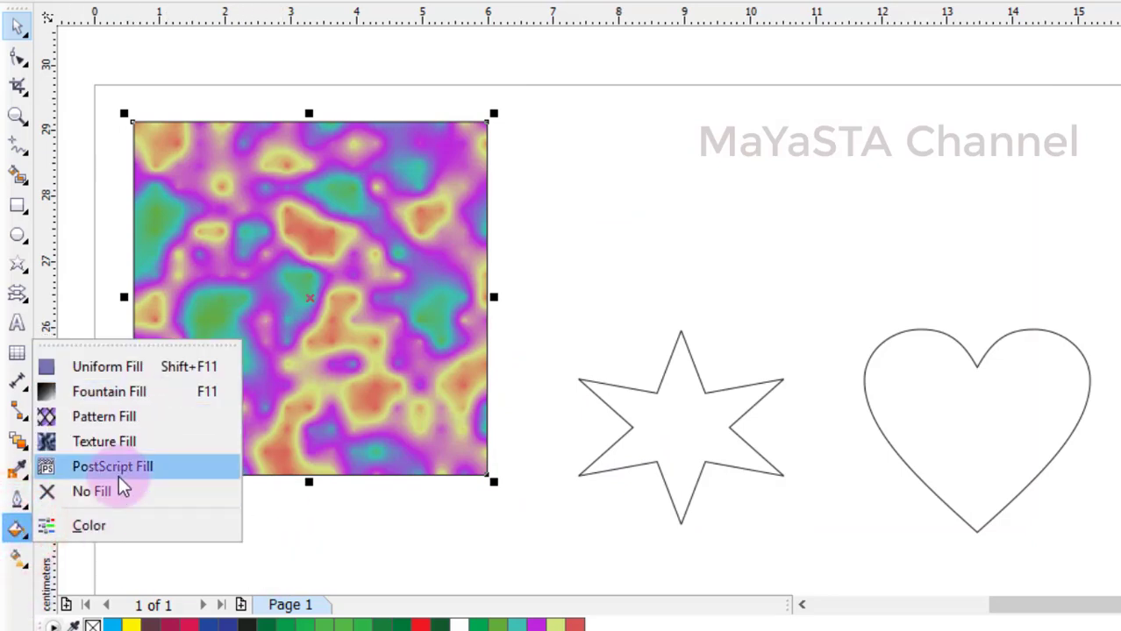
pyautogui.click(96, 491)
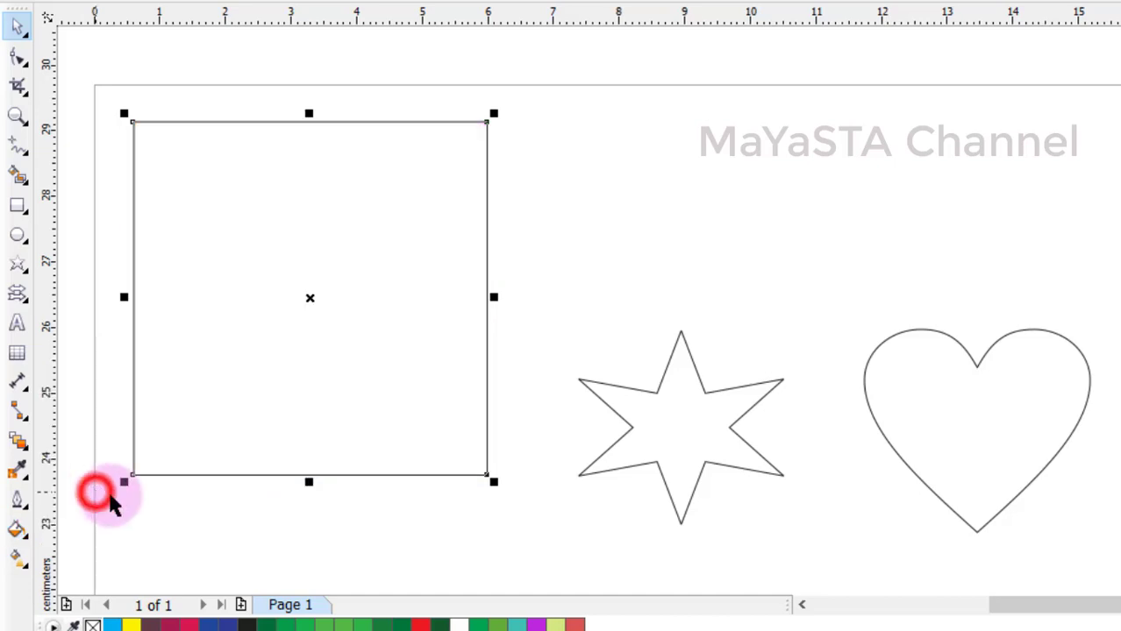
pyautogui.click(551, 313)
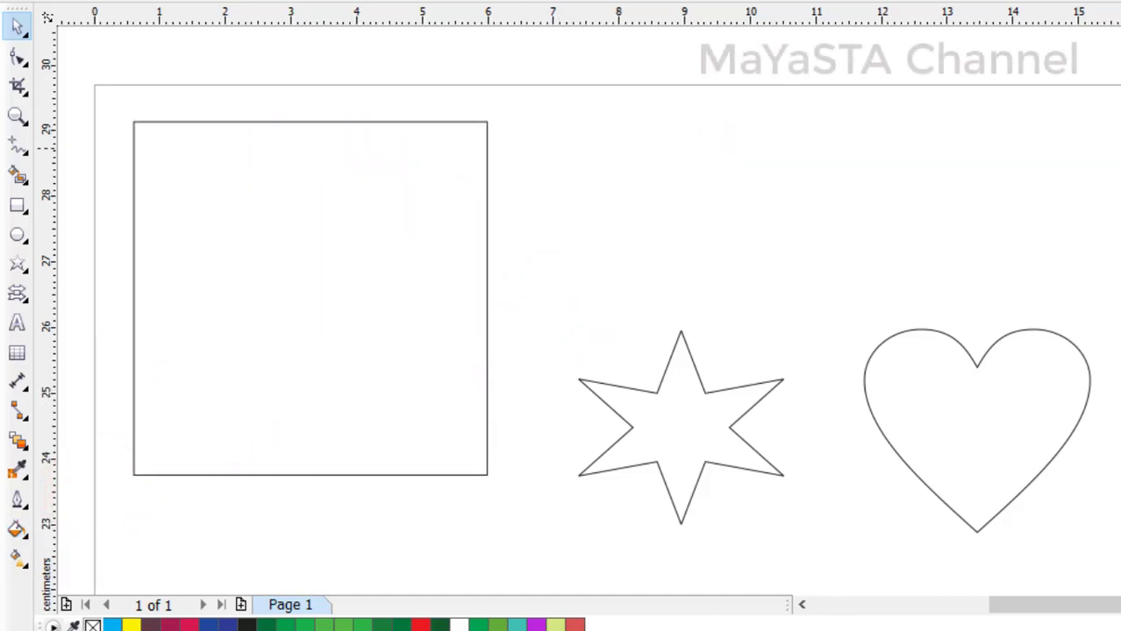
pyautogui.scroll(-2, 1087, 201)
pyautogui.scroll(1, 1088, 202)
pyautogui.click(1087, 201)
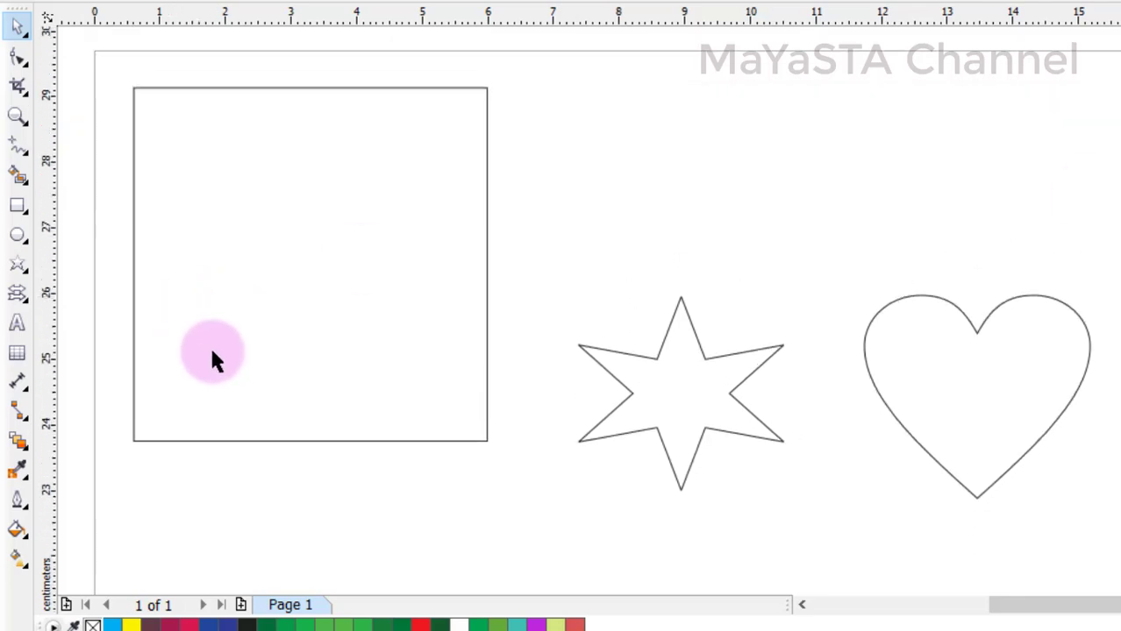
pyautogui.click(12, 531)
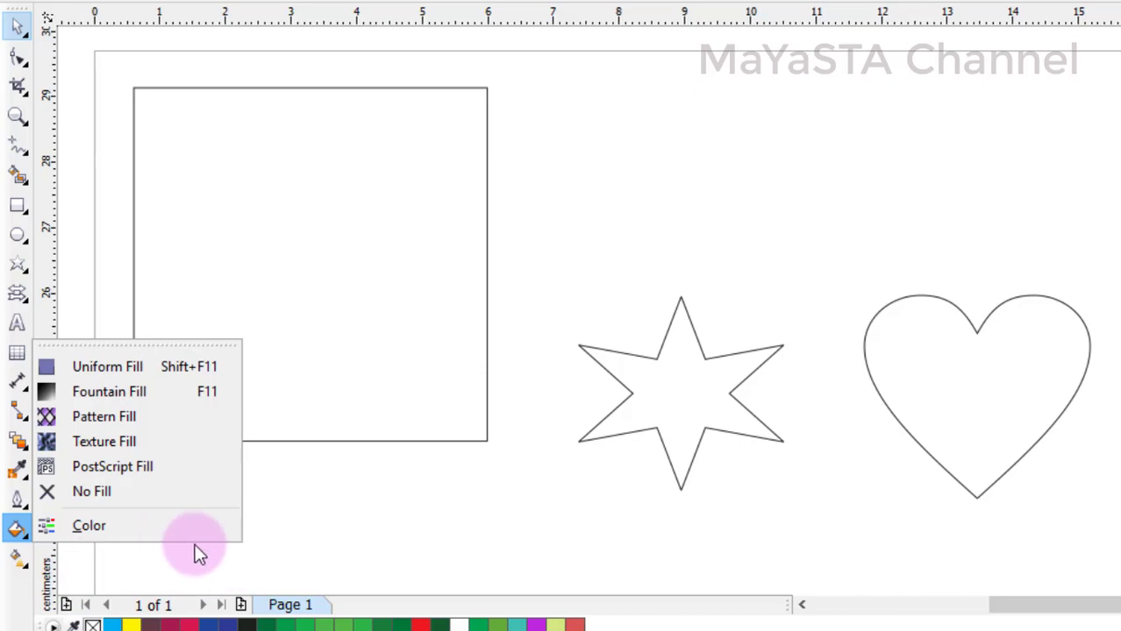
pyautogui.click(405, 516)
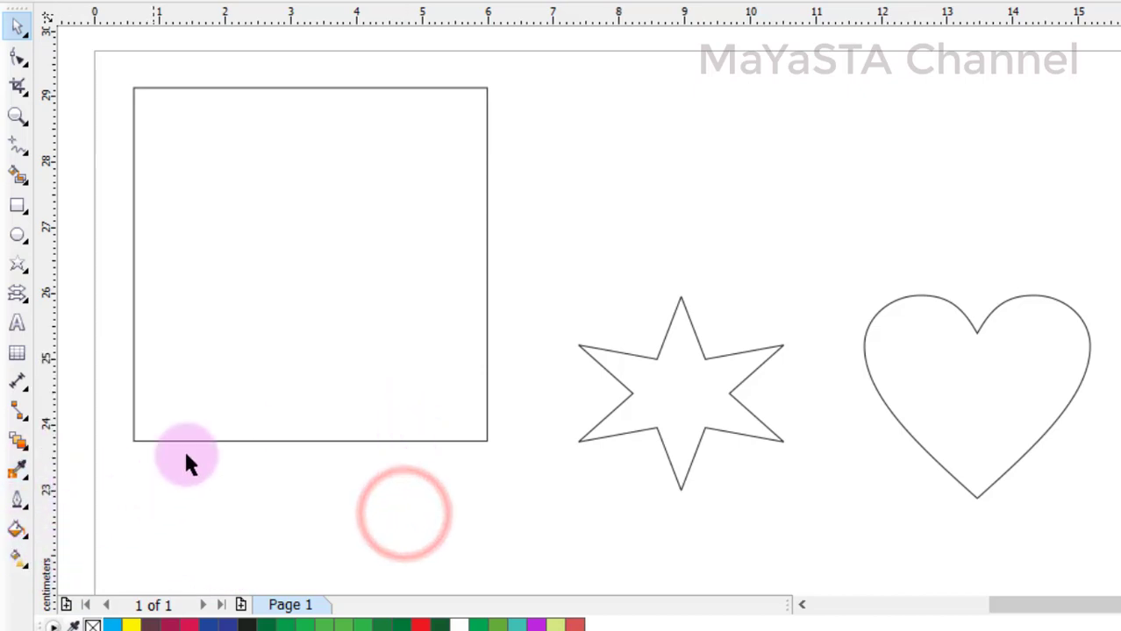
# Apply a linear gradient to the square with the Interactive Fill tool, running diagonally from its upper-left area to its lower-right area
pyautogui.click(238, 313)
pyautogui.click(16, 560)
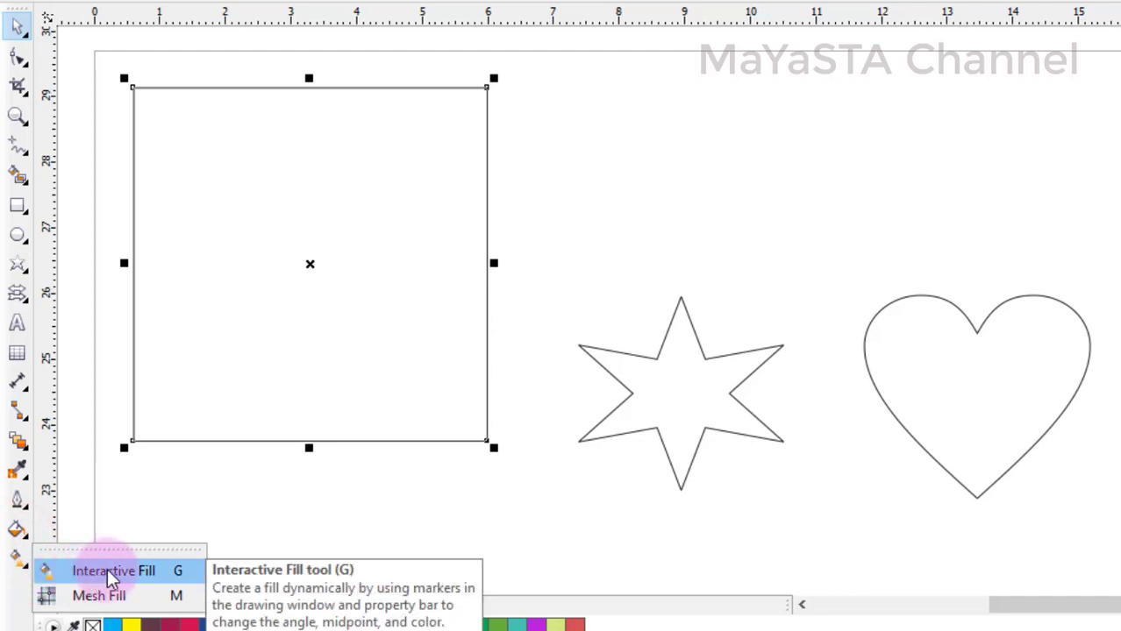
pyautogui.click(608, 214)
pyautogui.click(366, 193)
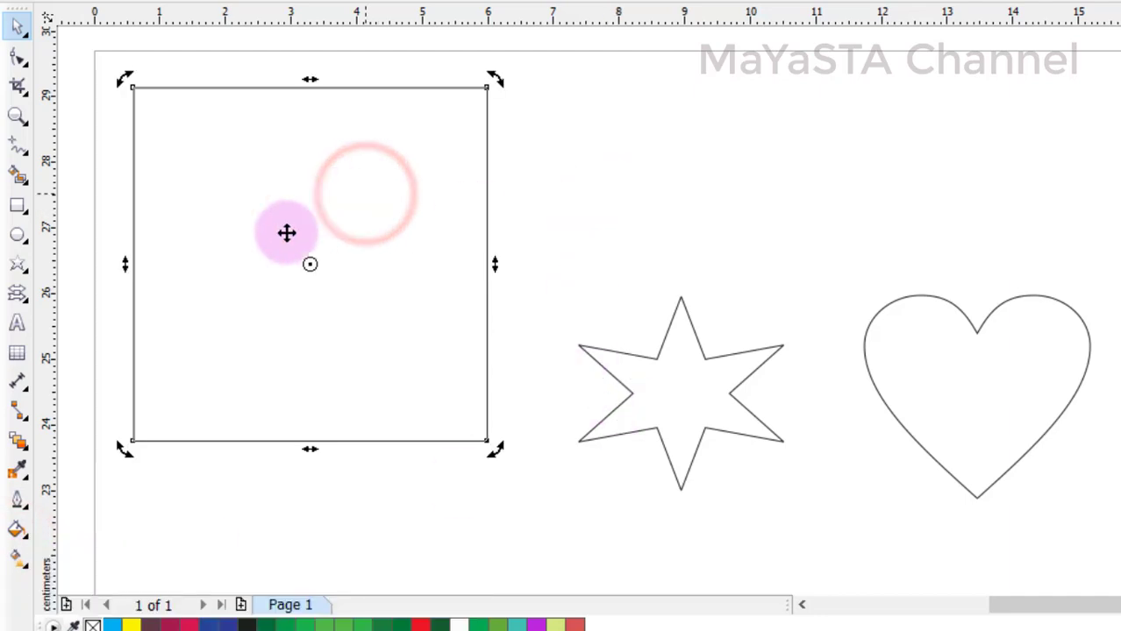
pyautogui.click(19, 566)
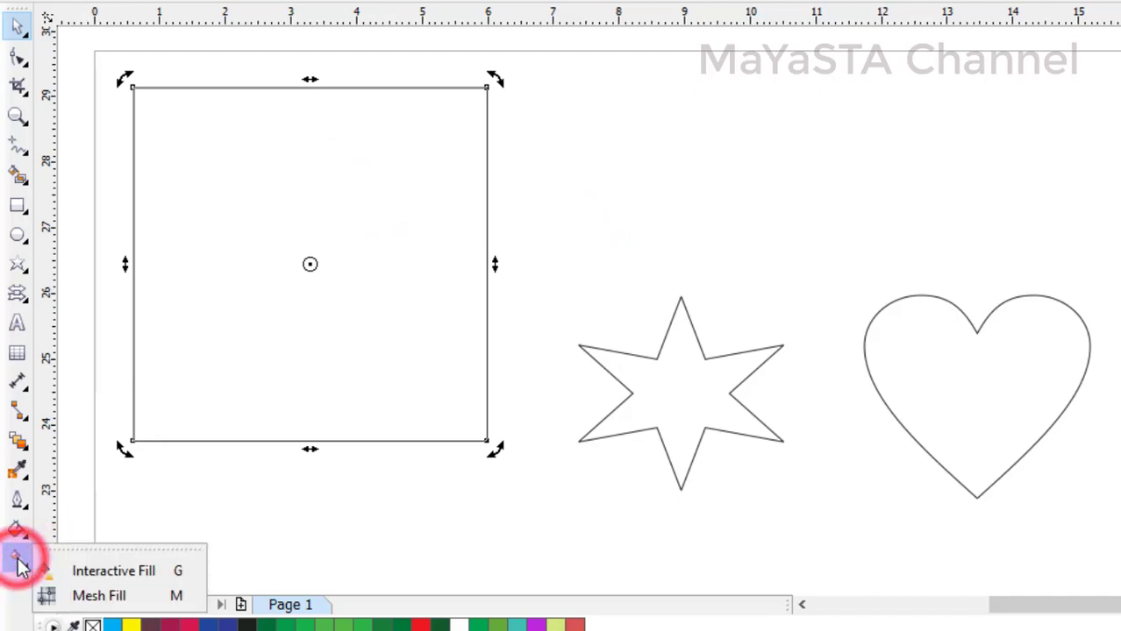
pyautogui.click(96, 571)
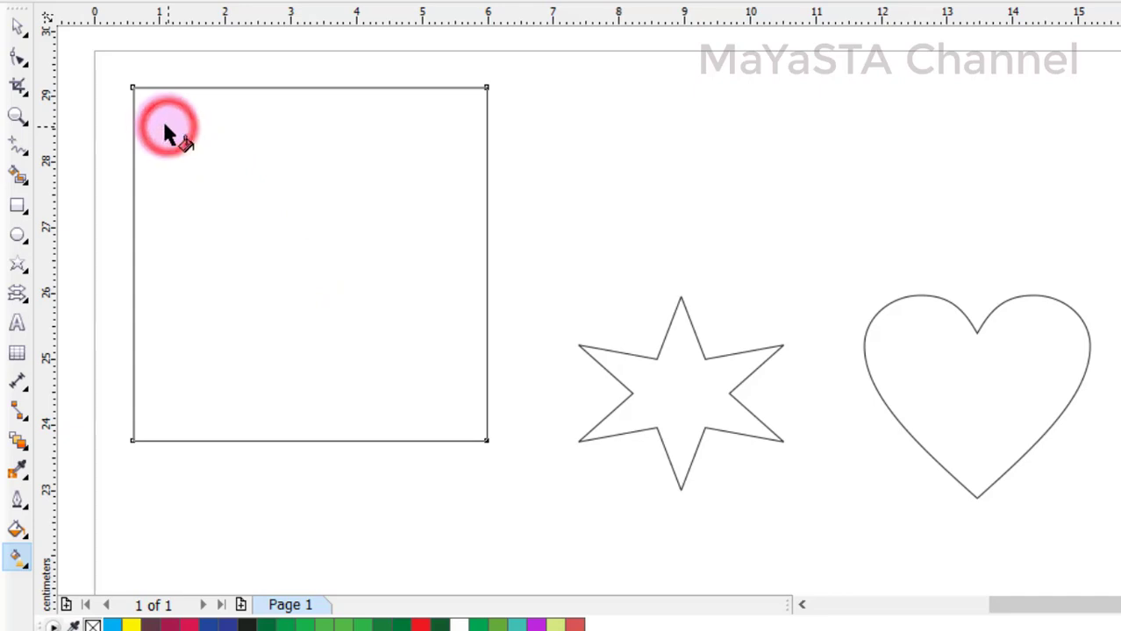
pyautogui.click(132, 88)
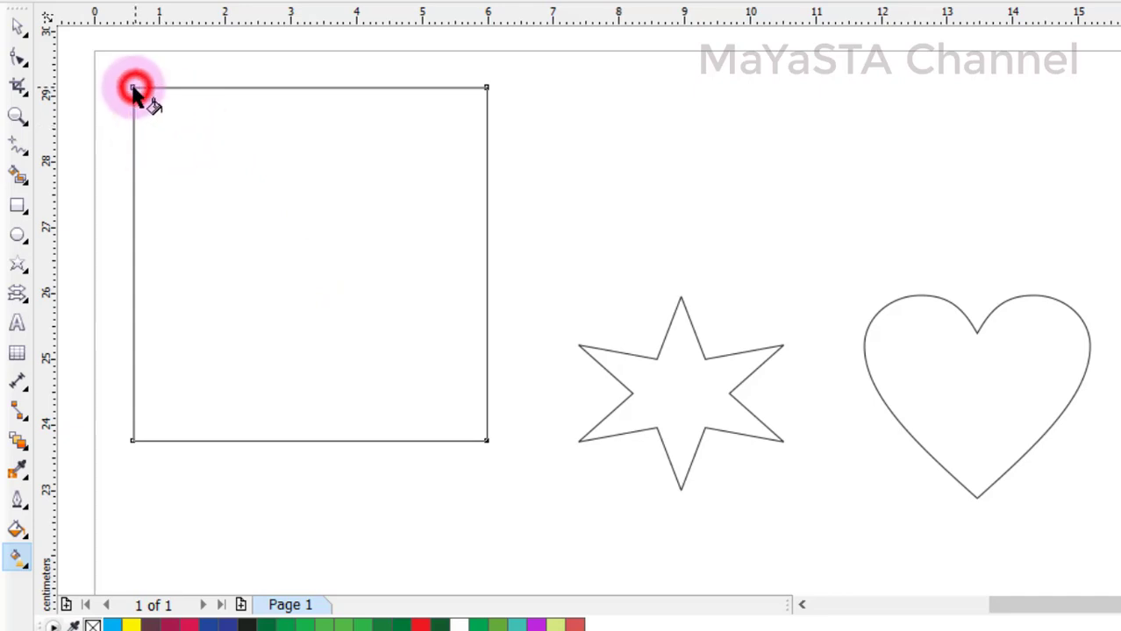
pyautogui.click(486, 440)
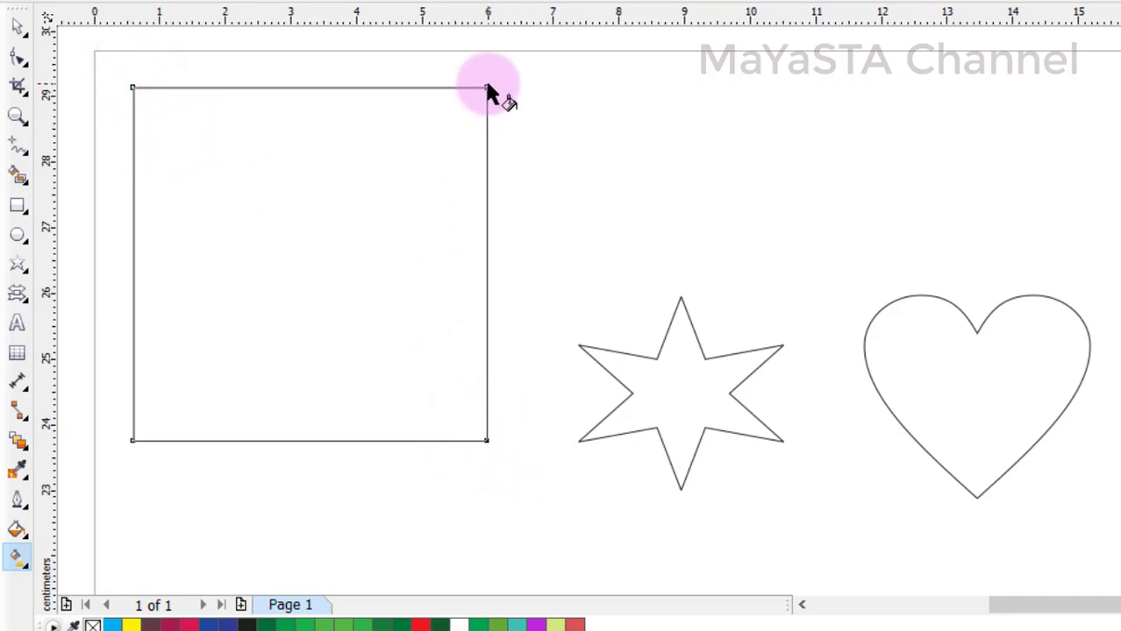
pyautogui.moveTo(223, 155); pyautogui.dragTo(424, 379)
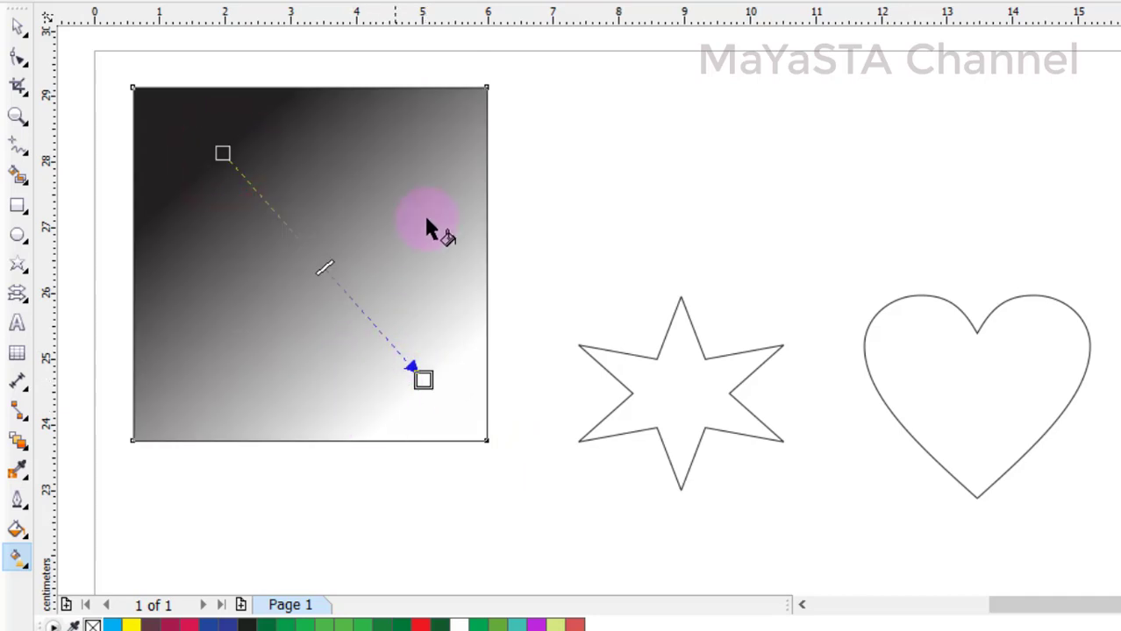
# Redraw the square's linear gradient in several directions, finishing with a vertical one from near its upper edge to near its lower edge
pyautogui.moveTo(264, 322); pyautogui.dragTo(293, 392)
pyautogui.moveTo(367, 383); pyautogui.dragTo(383, 170)
pyautogui.moveTo(186, 377); pyautogui.dragTo(336, 193)
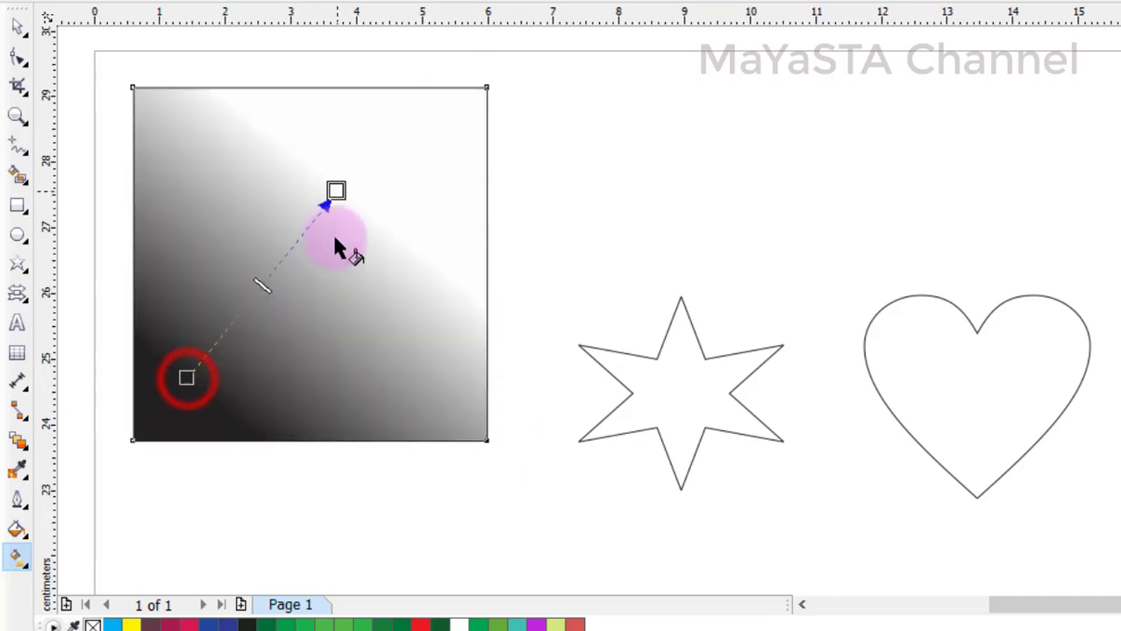
pyautogui.moveTo(171, 157); pyautogui.dragTo(379, 311)
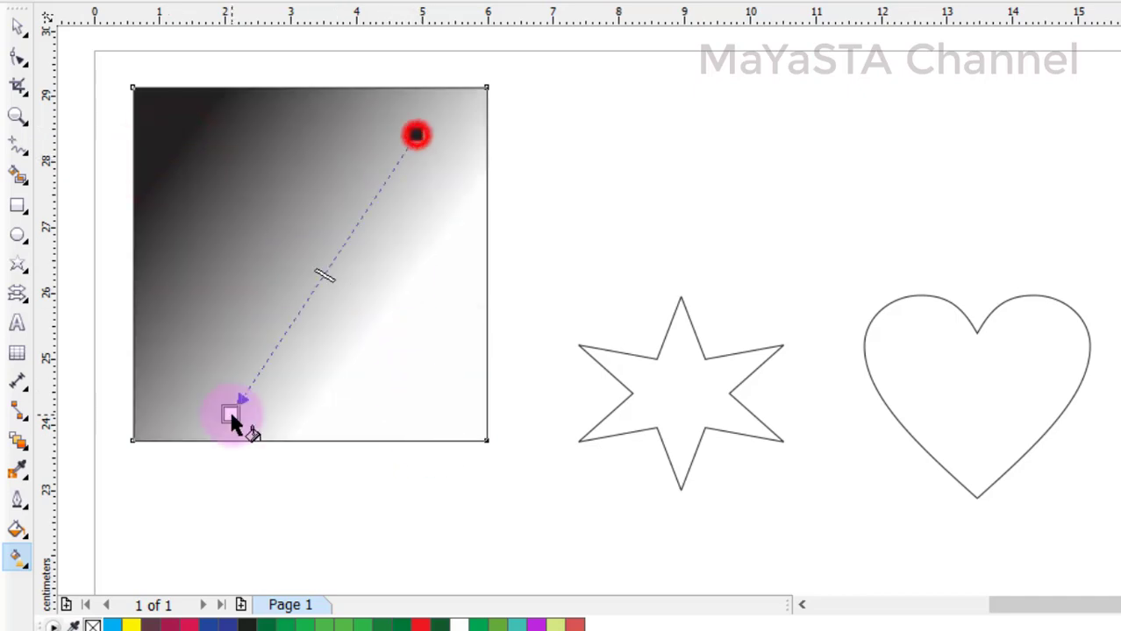
pyautogui.moveTo(230, 415); pyautogui.dragTo(231, 414)
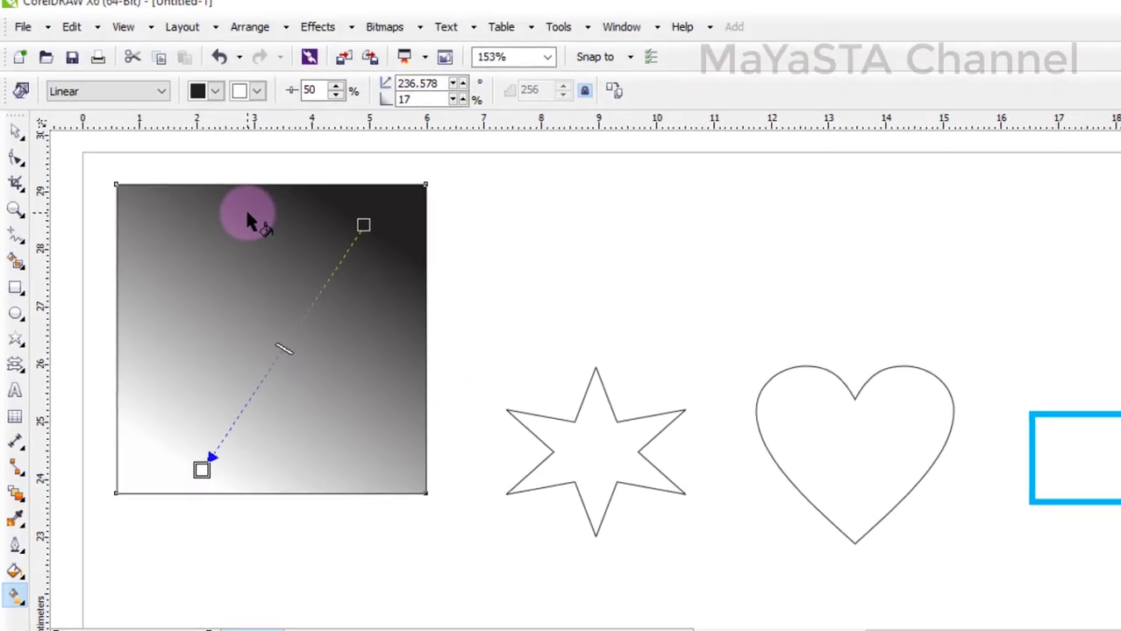
pyautogui.click(247, 216)
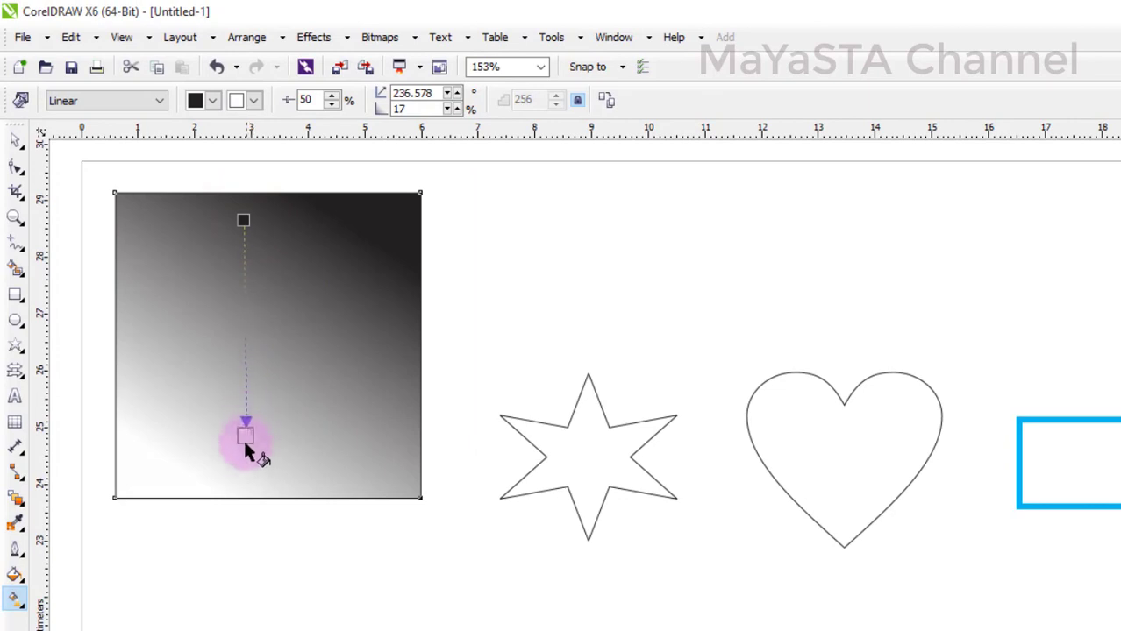
pyautogui.moveTo(246, 473); pyautogui.dragTo(245, 472)
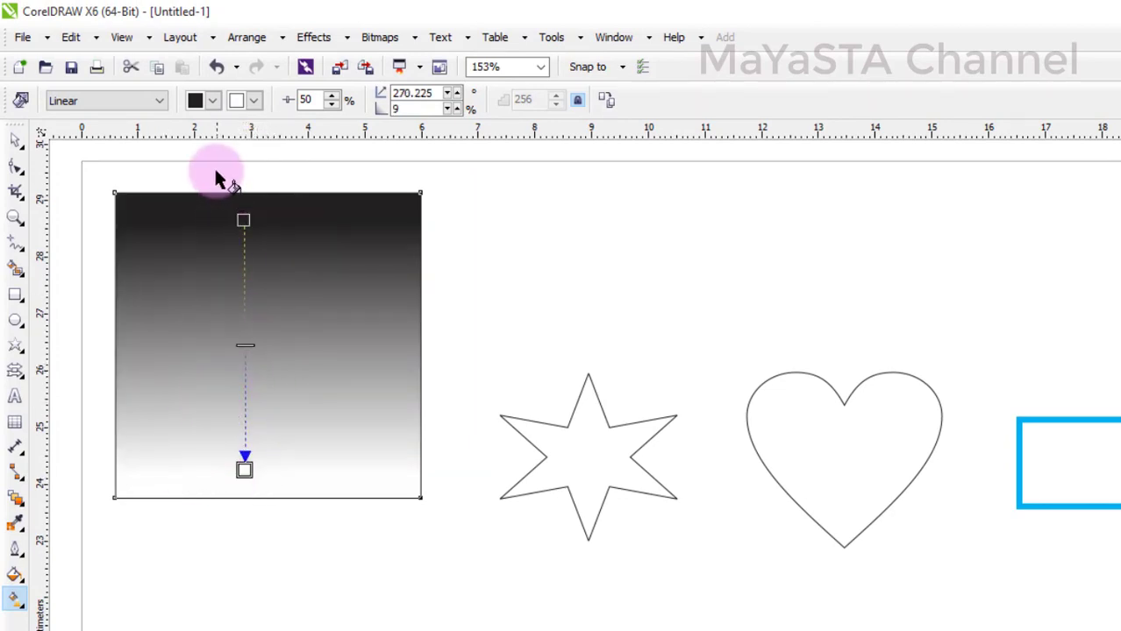
# Set the gradient's start color to yellow and its end color to green
pyautogui.click(214, 102)
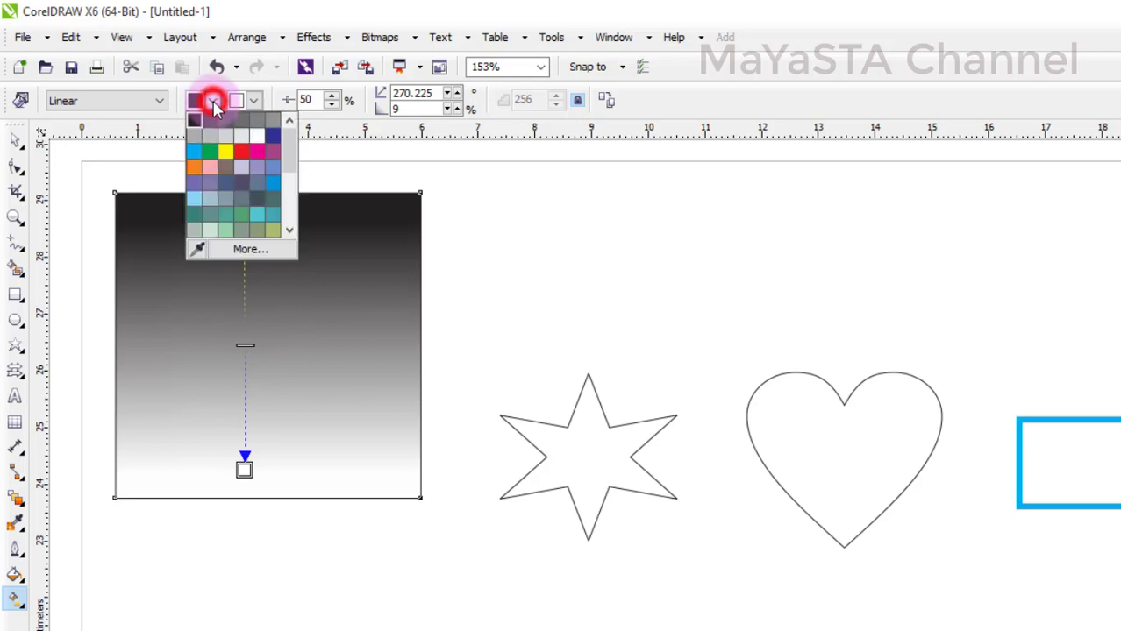
pyautogui.click(226, 151)
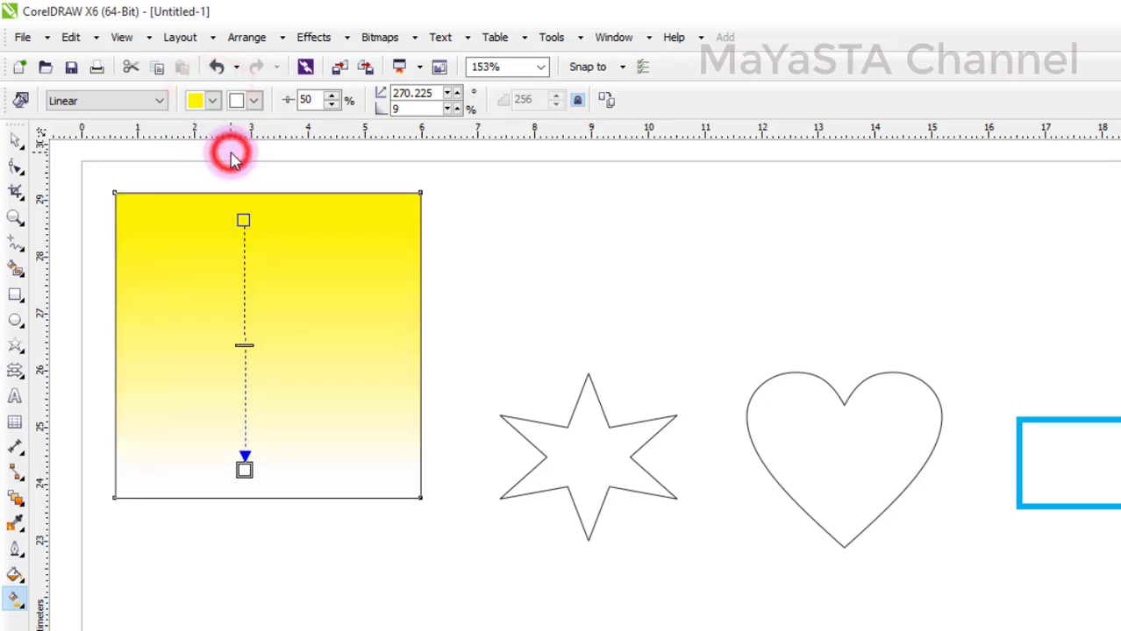
pyautogui.click(253, 102)
pyautogui.click(251, 135)
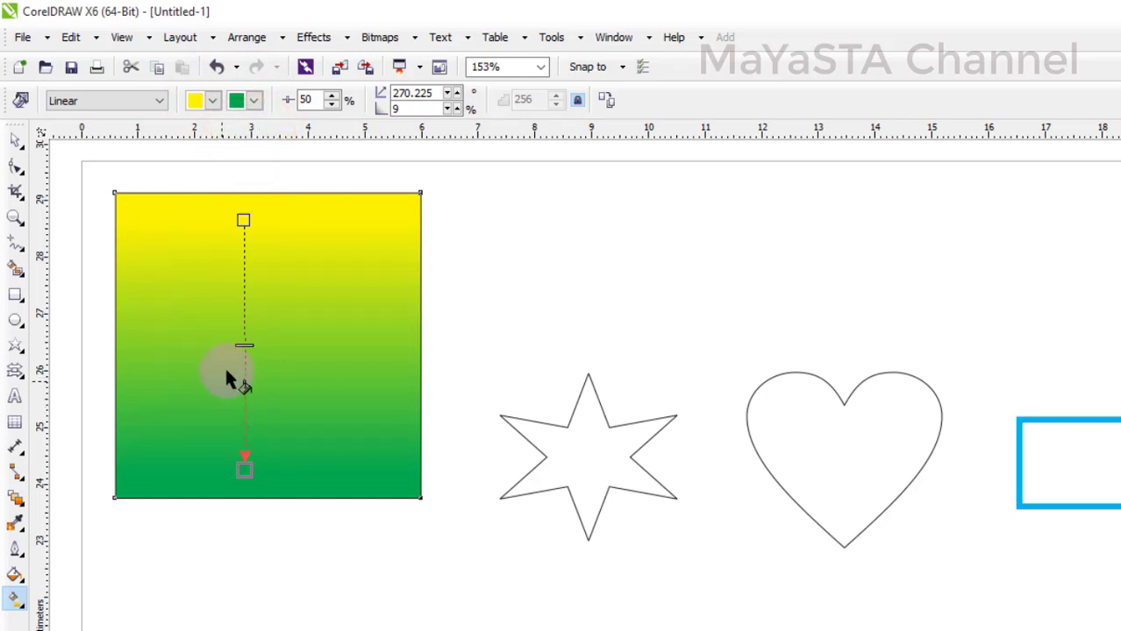
# Change the square's gradient type first to Radial and finally to Conical
pyautogui.click(159, 101)
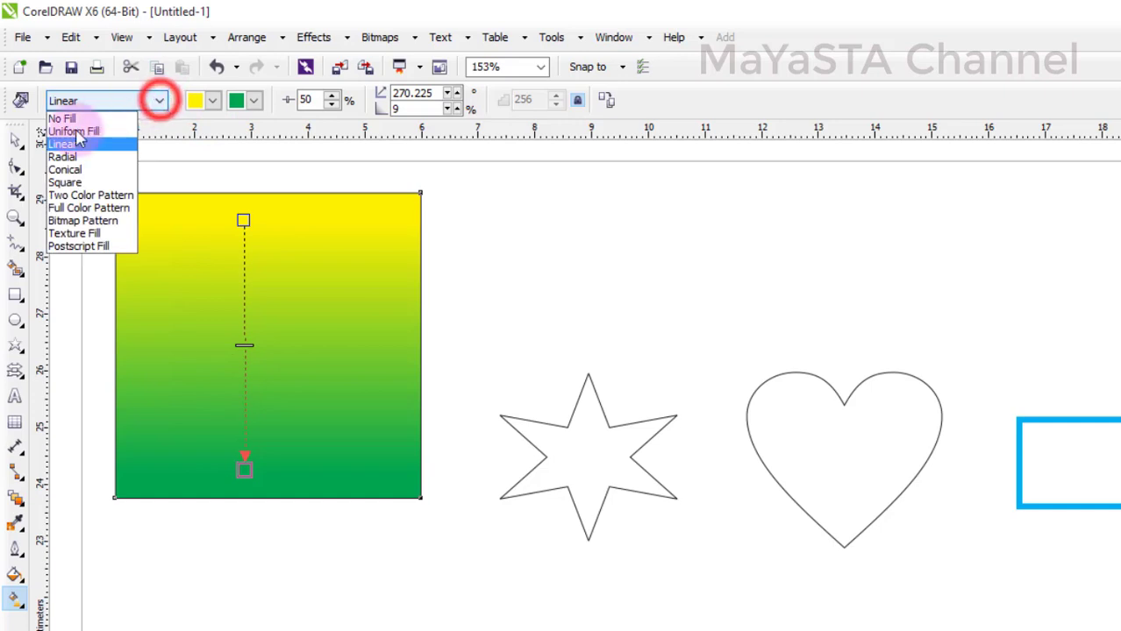
pyautogui.click(77, 158)
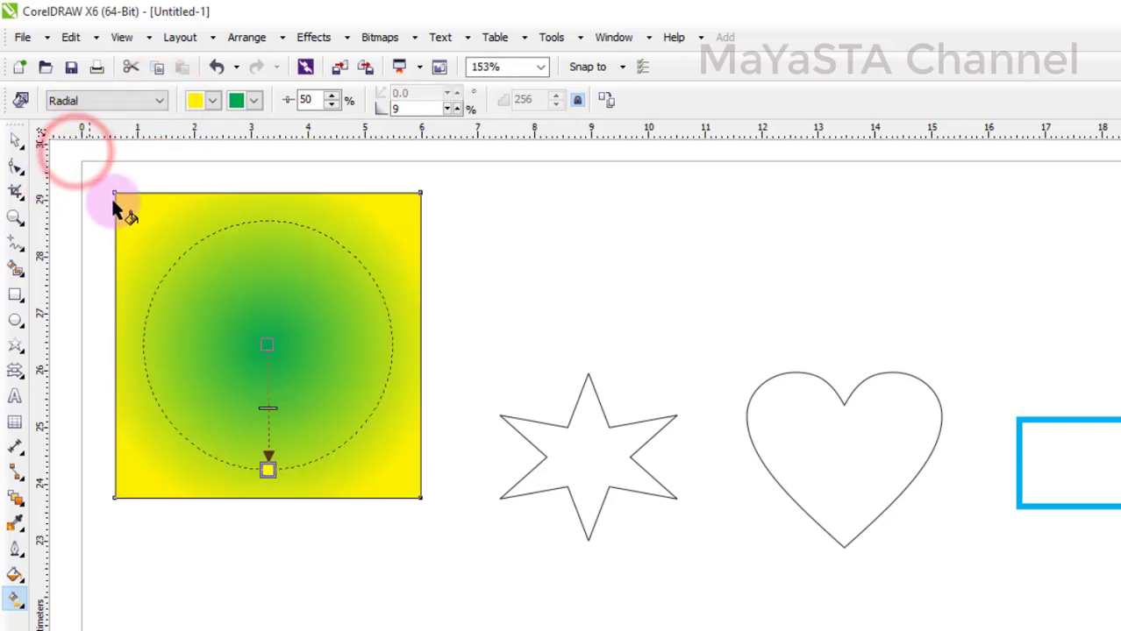
pyautogui.click(164, 102)
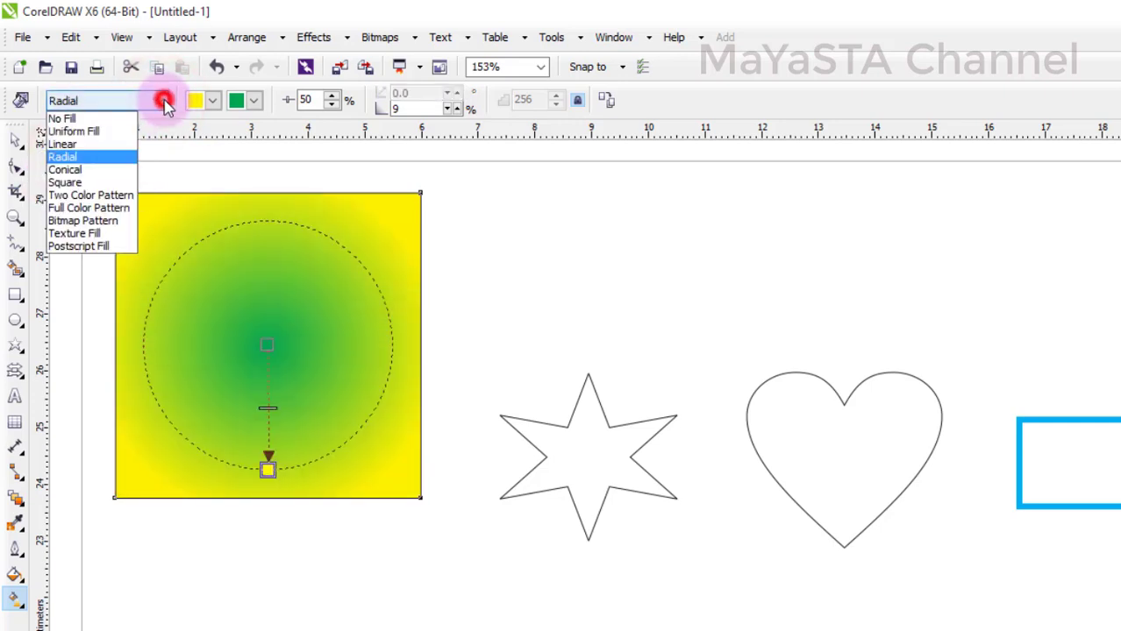
pyautogui.click(71, 169)
pyautogui.click(147, 101)
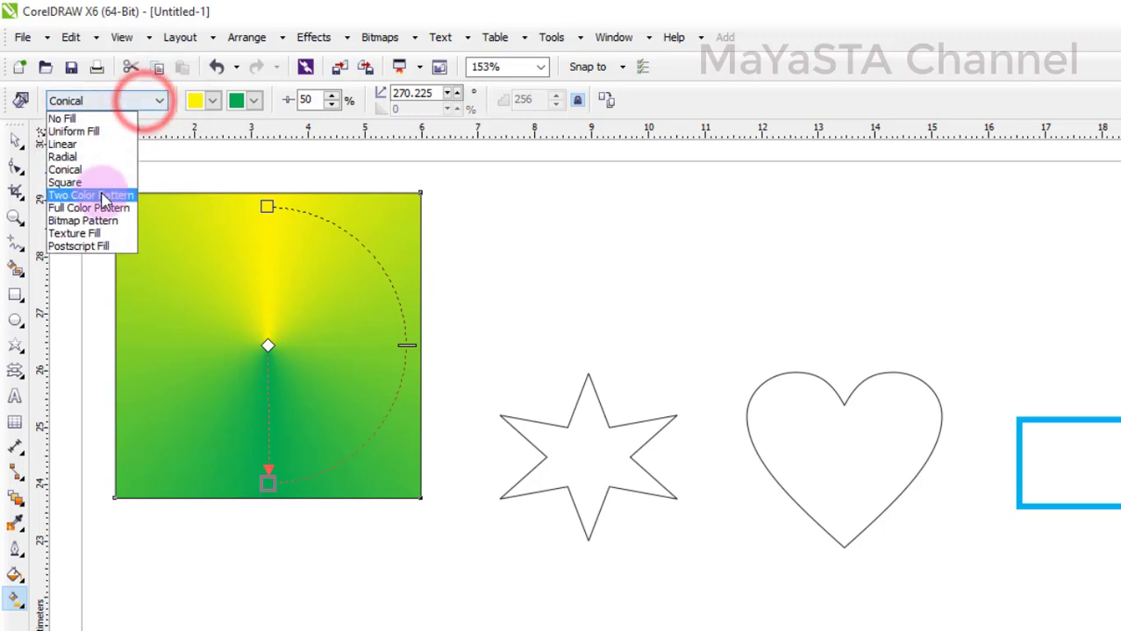
pyautogui.click(15, 602)
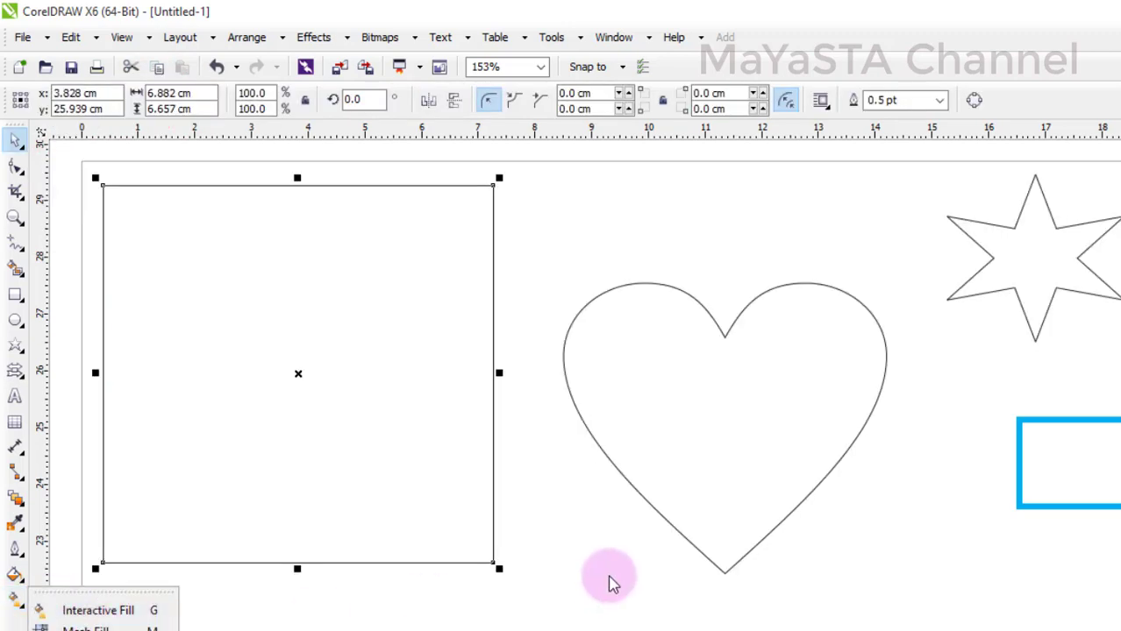
pyautogui.click(581, 551)
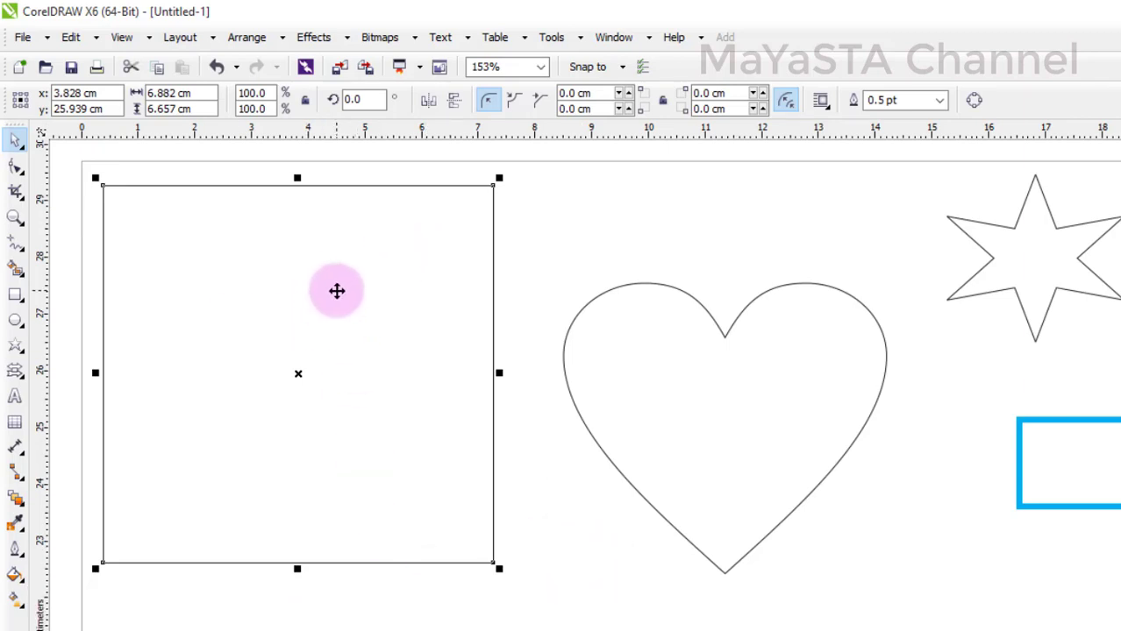
# Apply a Mesh Fill to the square and color its center mesh node light blue
pyautogui.click(15, 599)
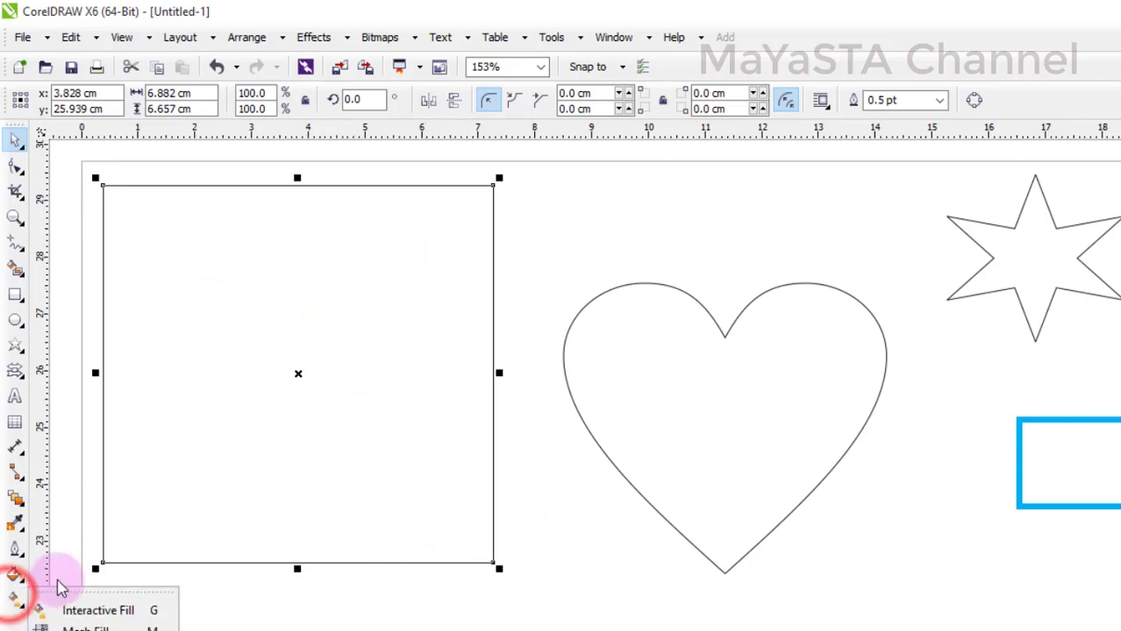
pyautogui.click(85, 628)
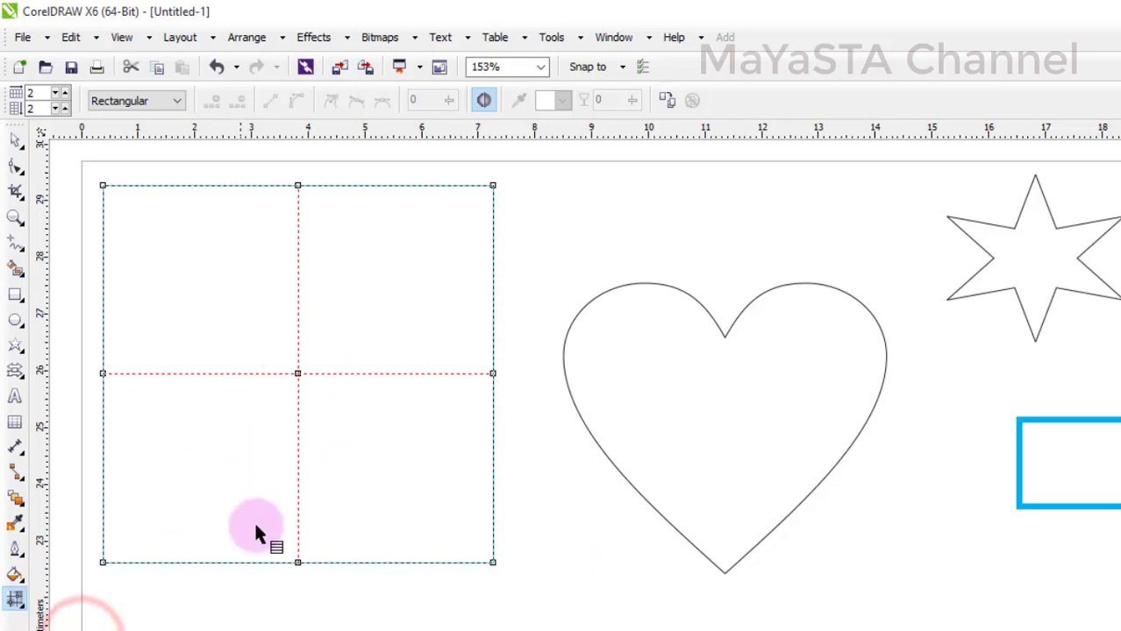
pyautogui.click(297, 373)
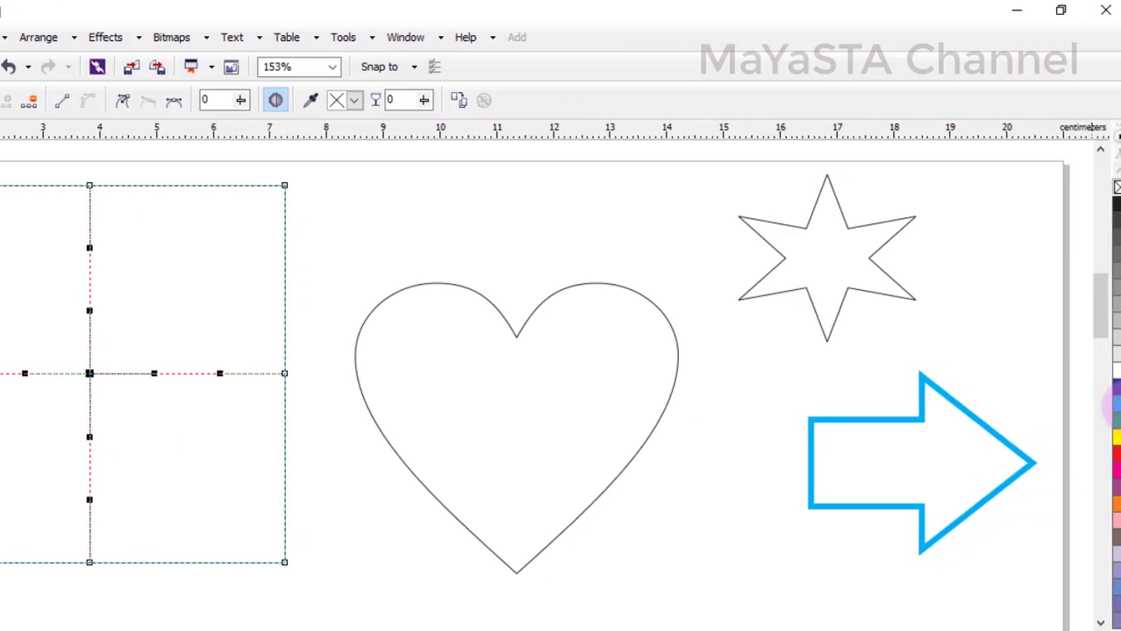
pyautogui.click(1111, 405)
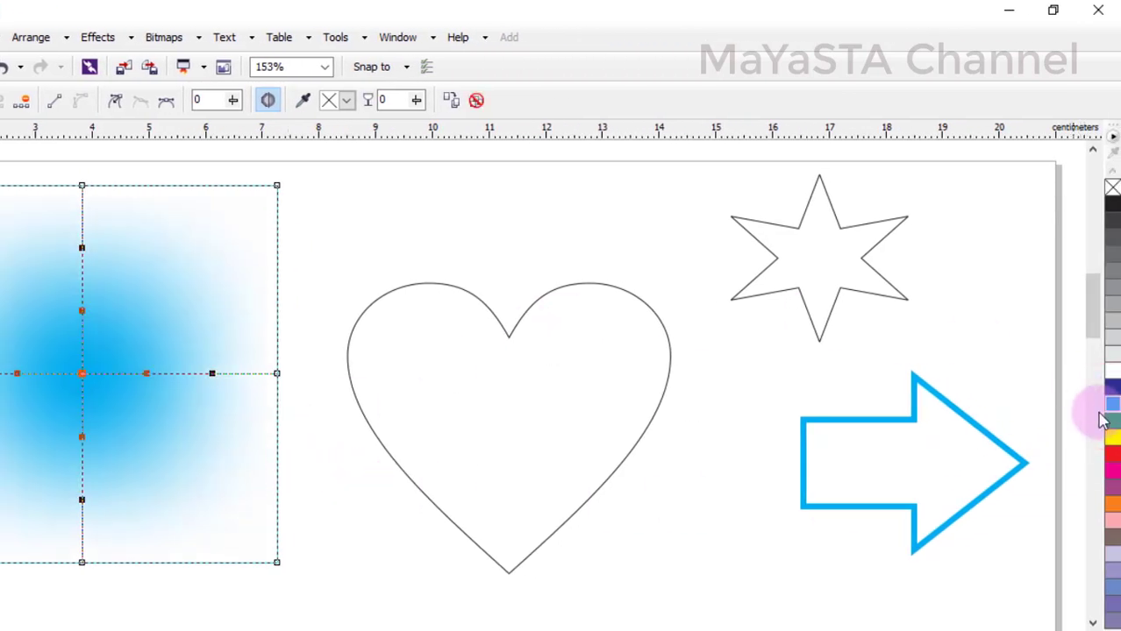
pyautogui.moveTo(1112, 413); pyautogui.dragTo(639, 348)
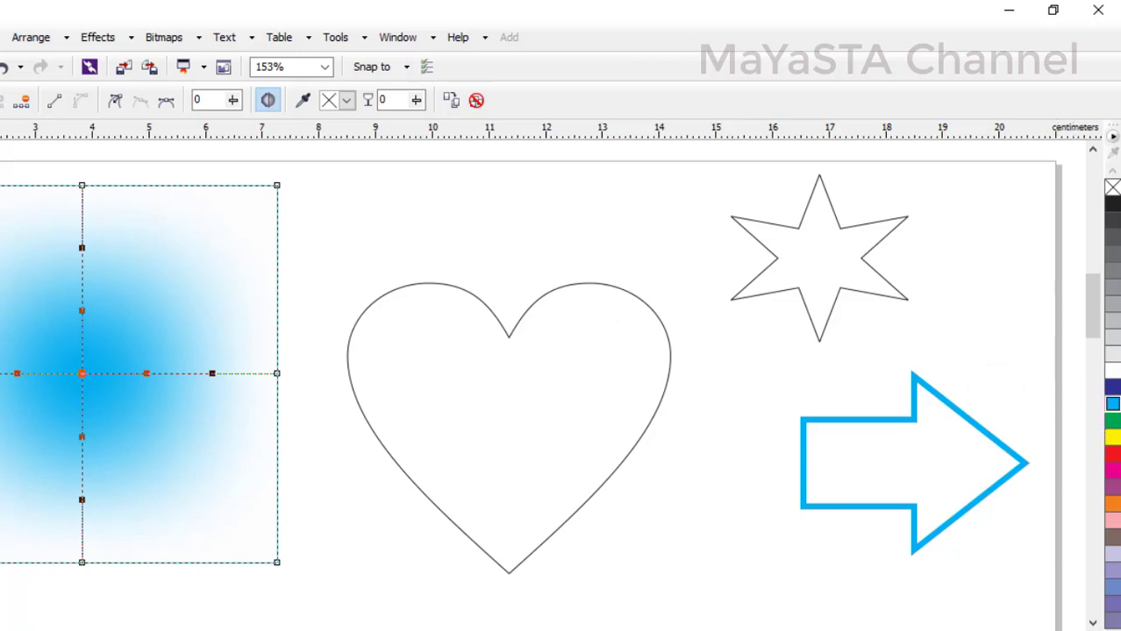
# Delete the heart, the six-pointed star and the arrow together
pyautogui.press('space')
pyautogui.moveTo(1046, 173); pyautogui.dragTo(294, 605)
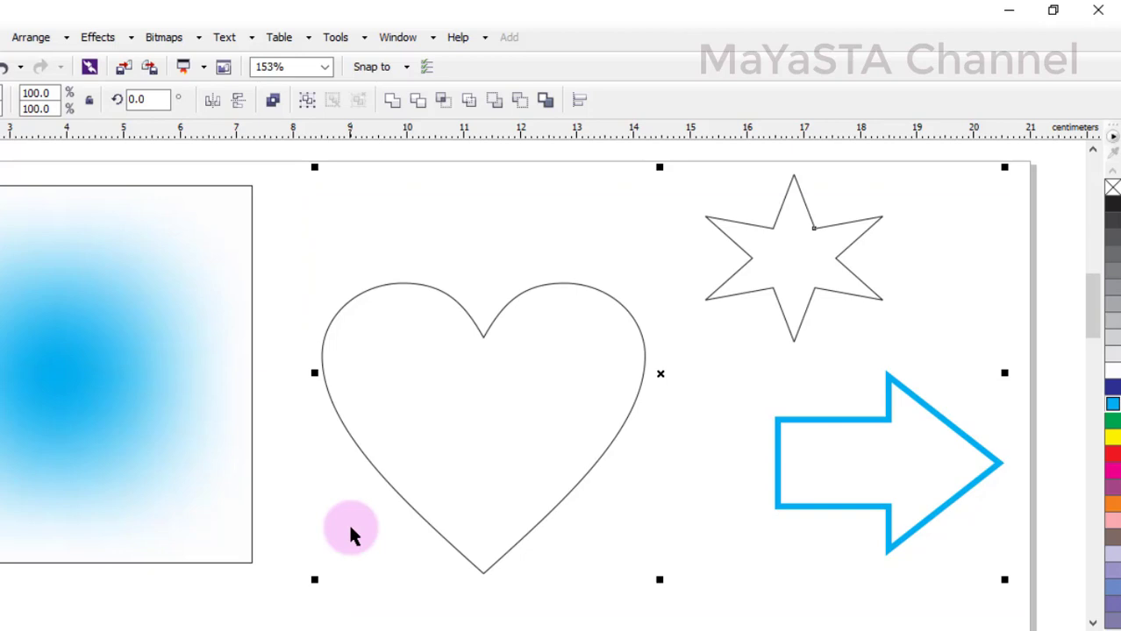
pyautogui.press('Delete')
# Move the mesh-filled square across to the right side of the page
pyautogui.moveTo(48, 338); pyautogui.dragTo(751, 263)
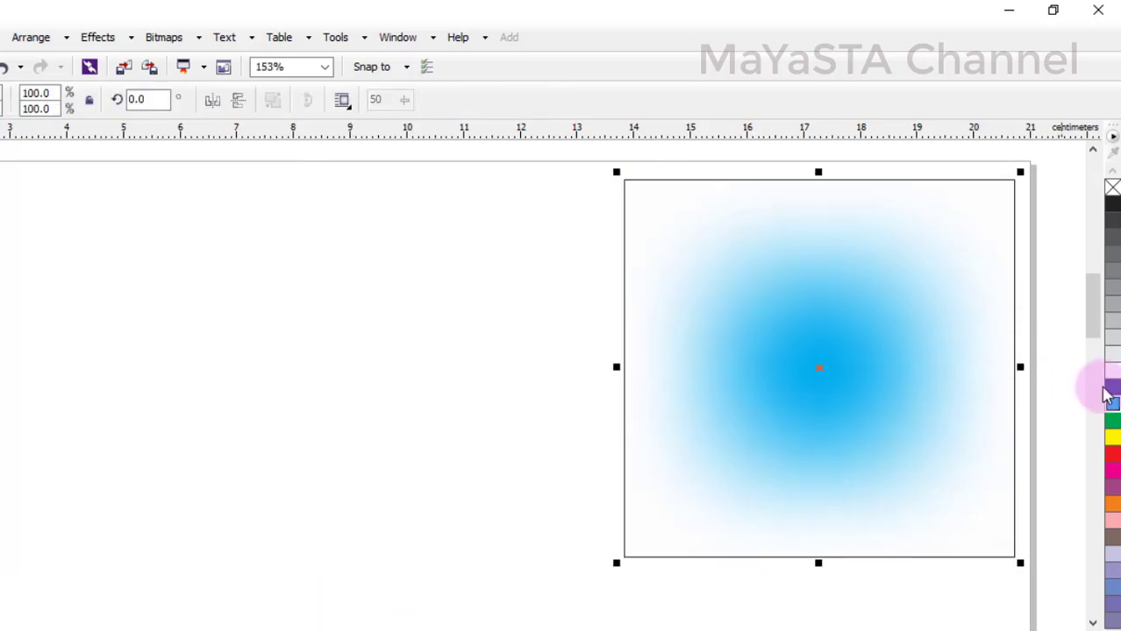
pyautogui.click(893, 630)
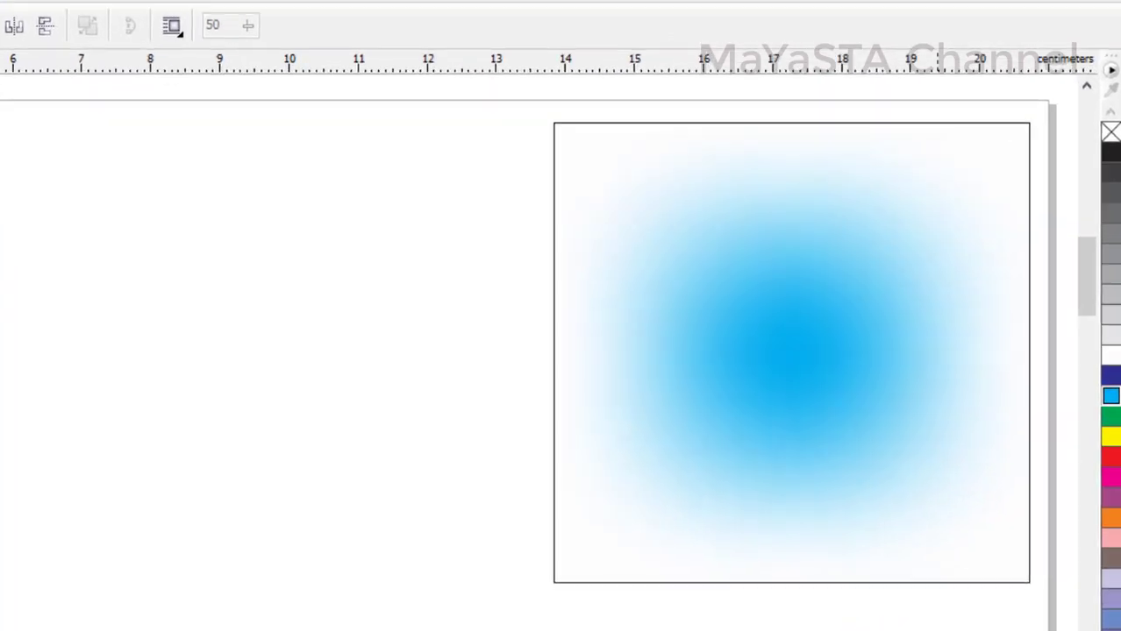
pyautogui.click(992, 553)
pyautogui.moveTo(917, 229); pyautogui.dragTo(941, 254)
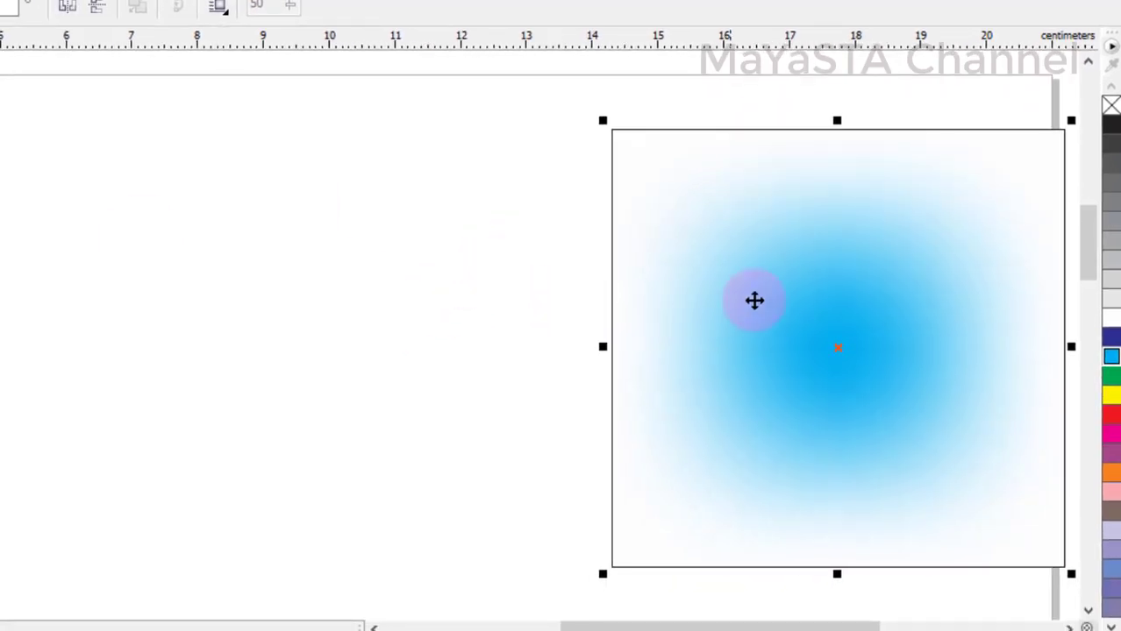
pyautogui.moveTo(795, 279); pyautogui.dragTo(771, 282)
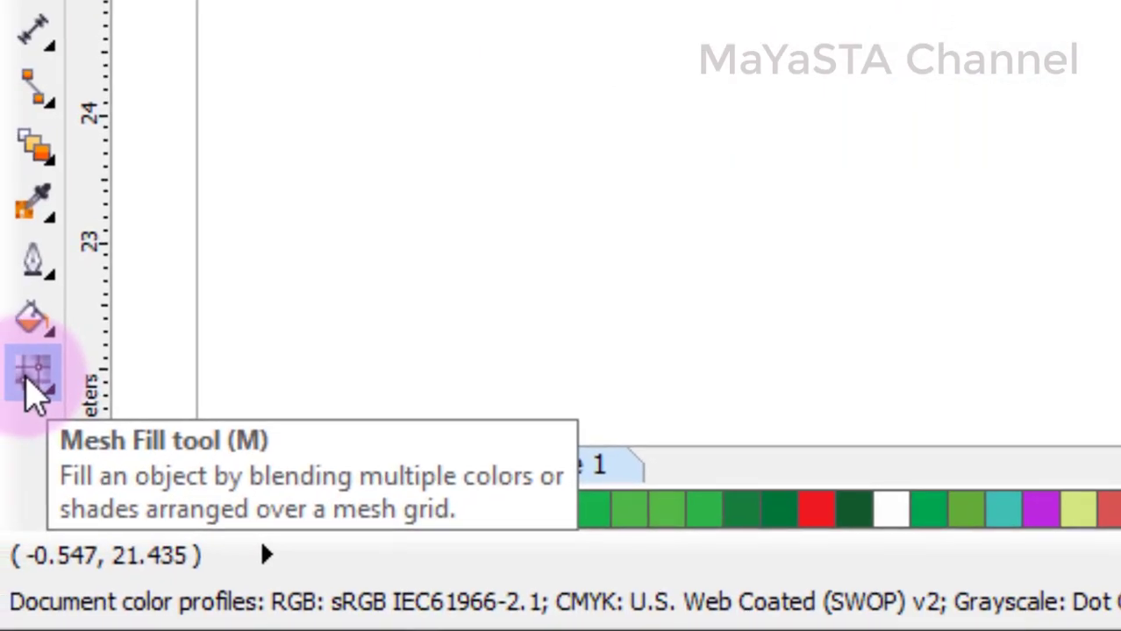
# With the Mesh Fill tool, color the square's right-edge middle node yellow and its lower-right corner node orange
pyautogui.click(29, 377)
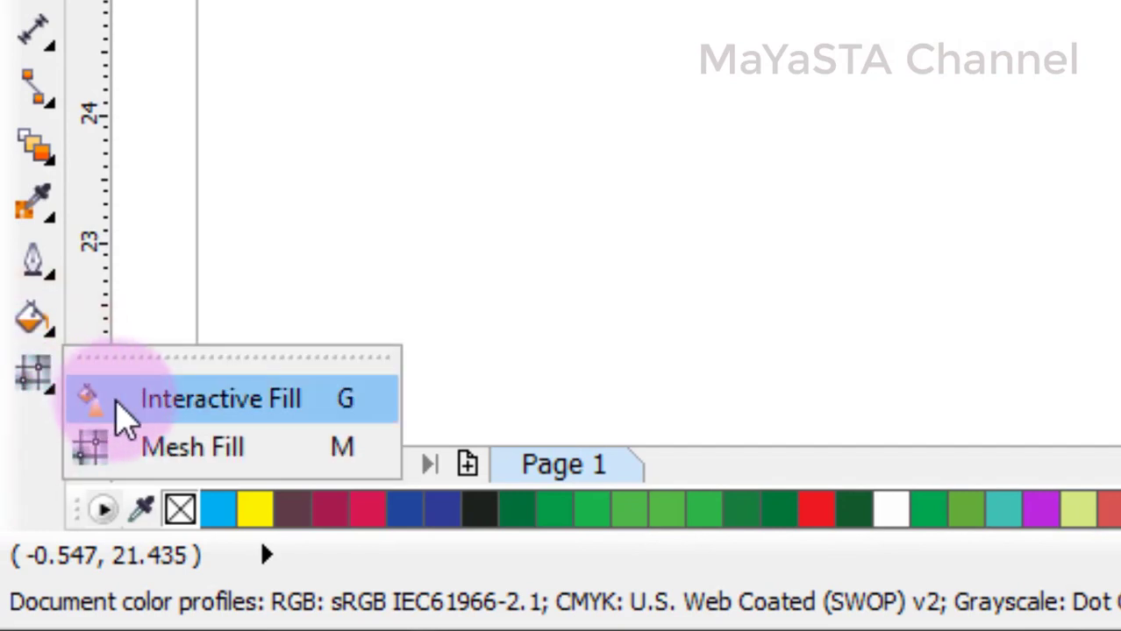
pyautogui.click(22, 434)
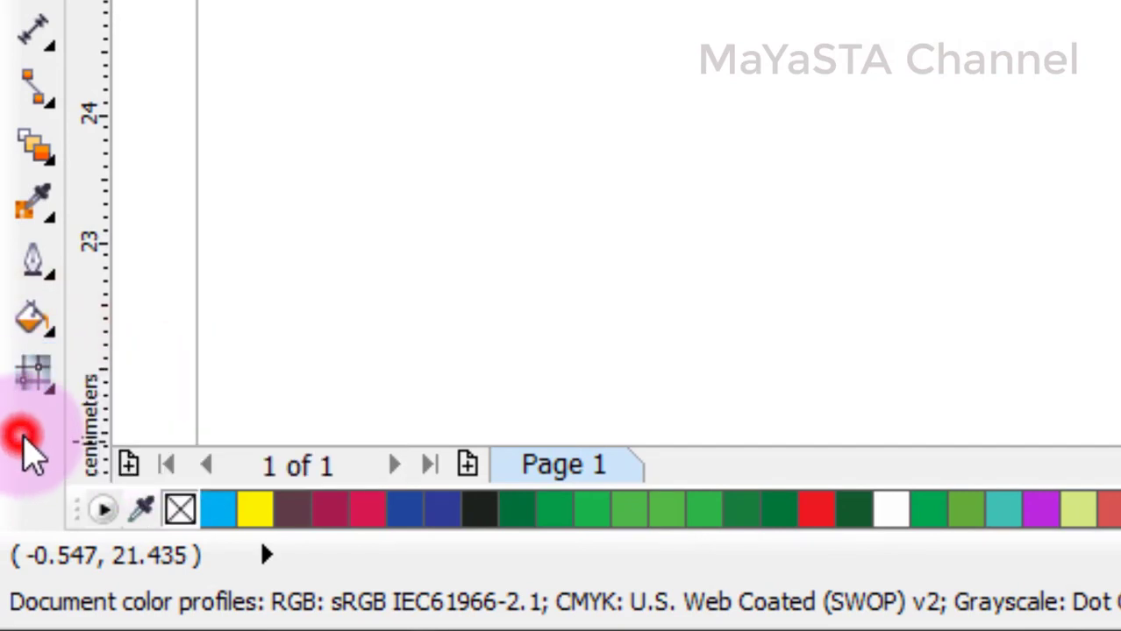
pyautogui.click(35, 405)
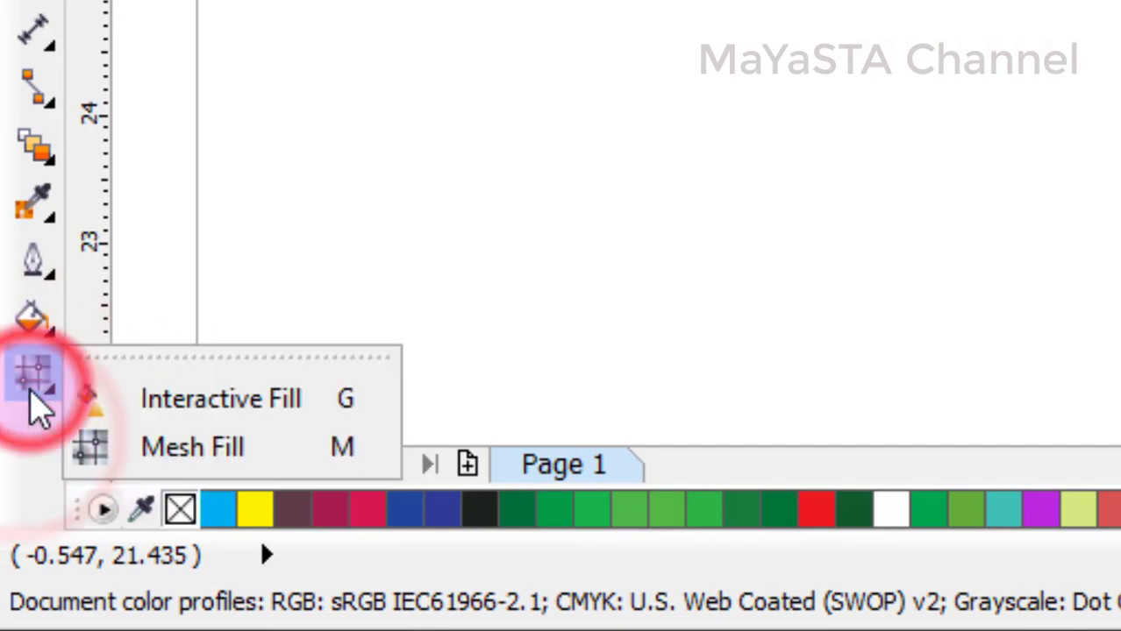
pyautogui.click(161, 463)
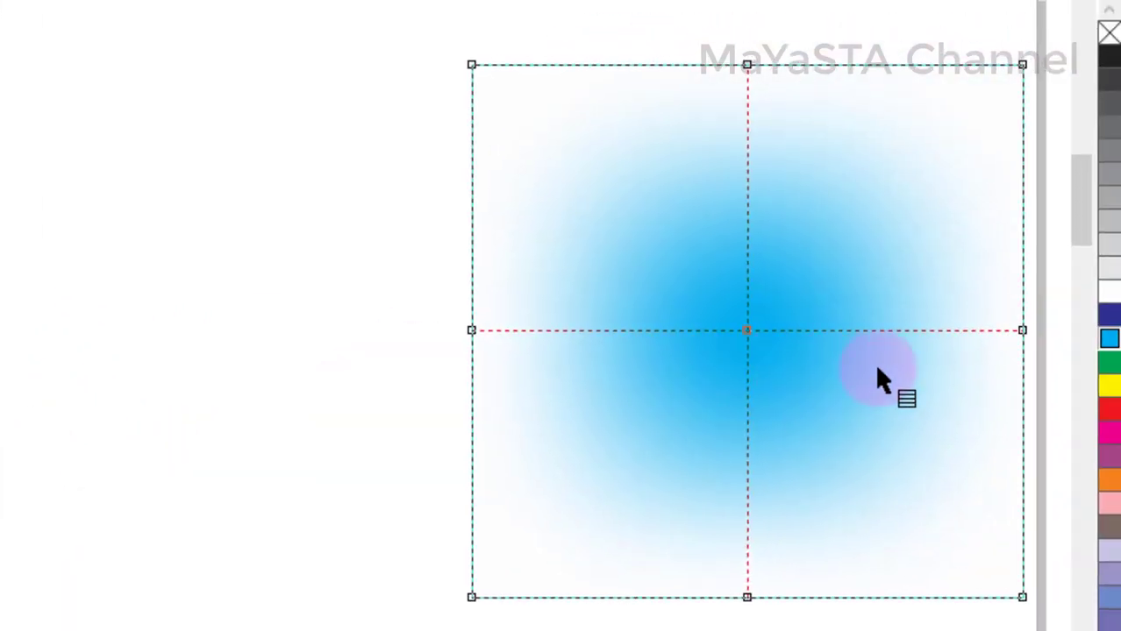
pyautogui.click(1021, 332)
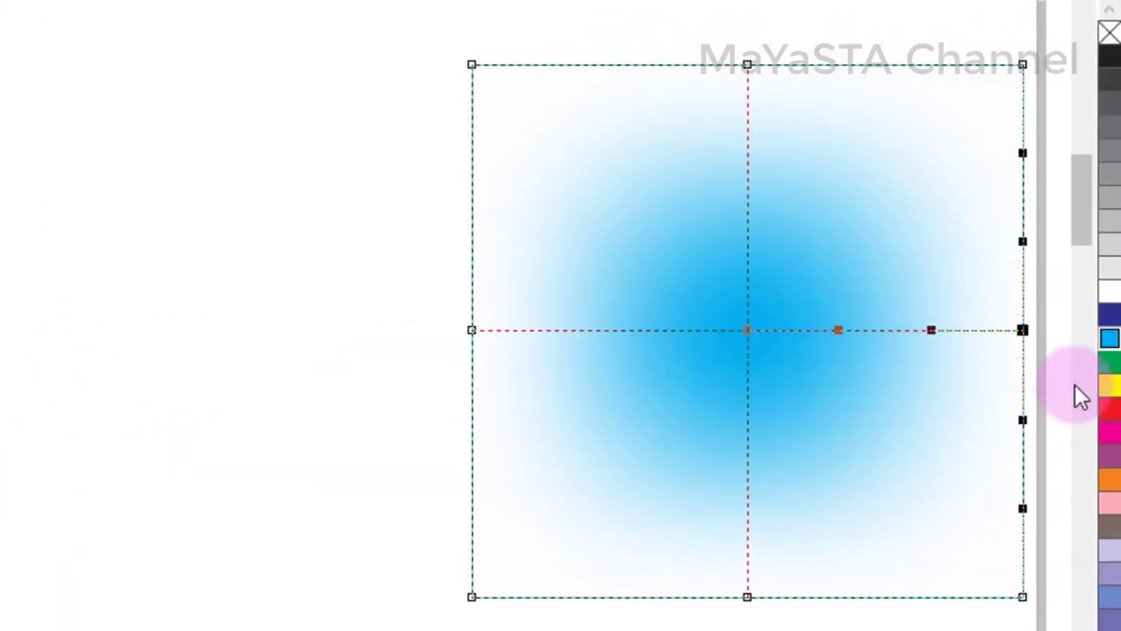
pyautogui.click(1109, 385)
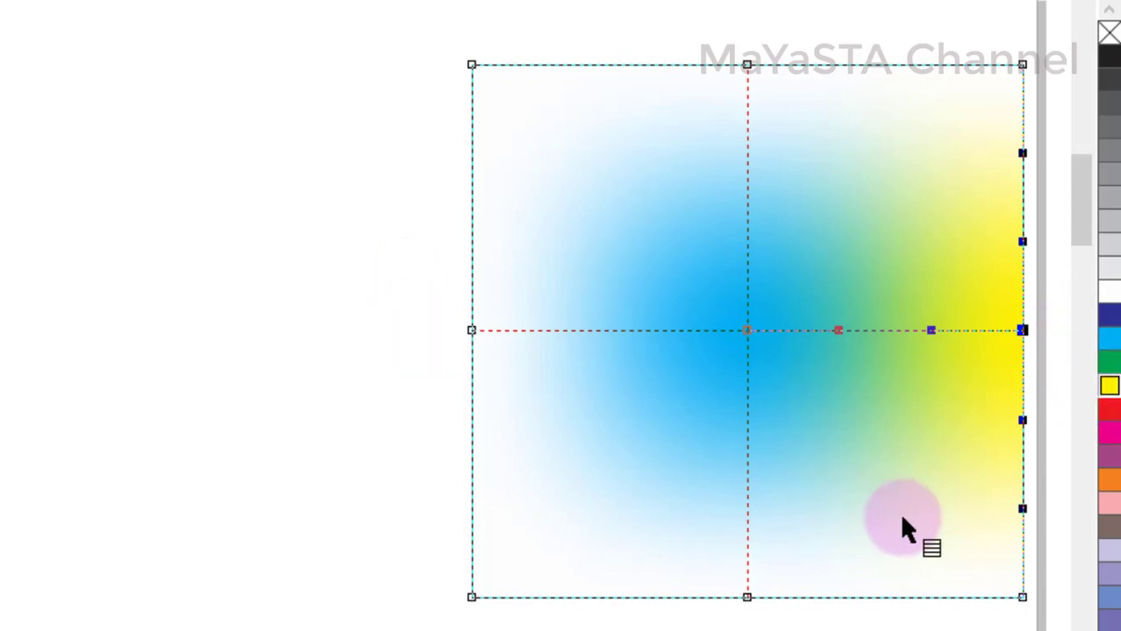
pyautogui.click(1022, 597)
pyautogui.click(1109, 479)
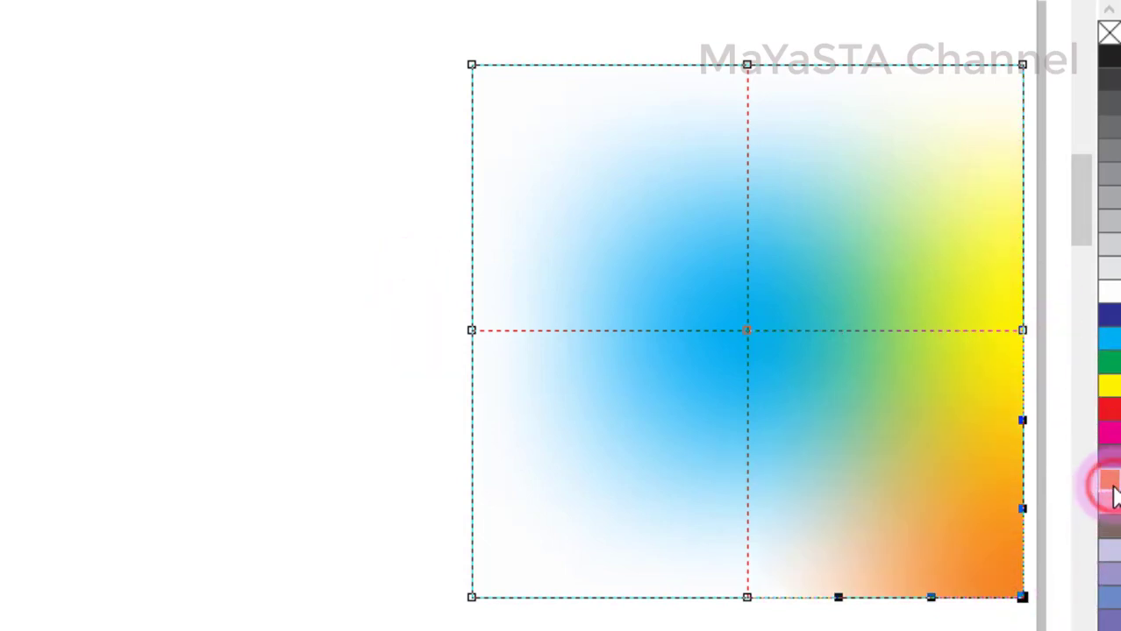
pyautogui.click(1052, 68)
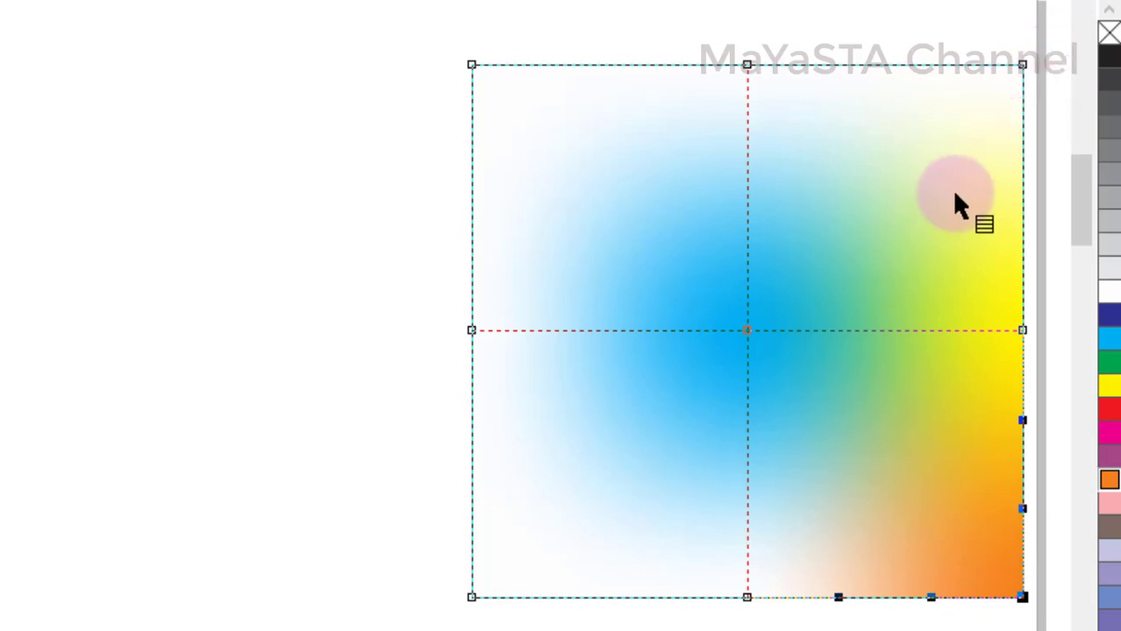
pyautogui.moveTo(952, 202); pyautogui.dragTo(648, 292)
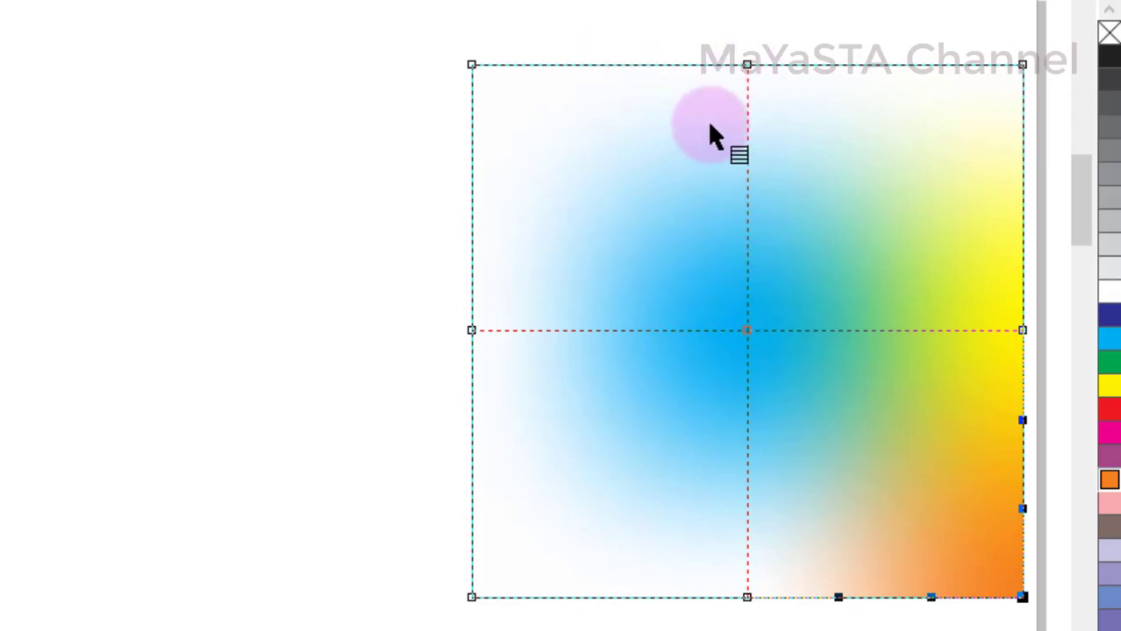
# Add mesh intersections on the square's top edge at both sides of the center line and on its right edge above the middle
pyautogui.click(892, 65)
pyautogui.rightClick(892, 64)
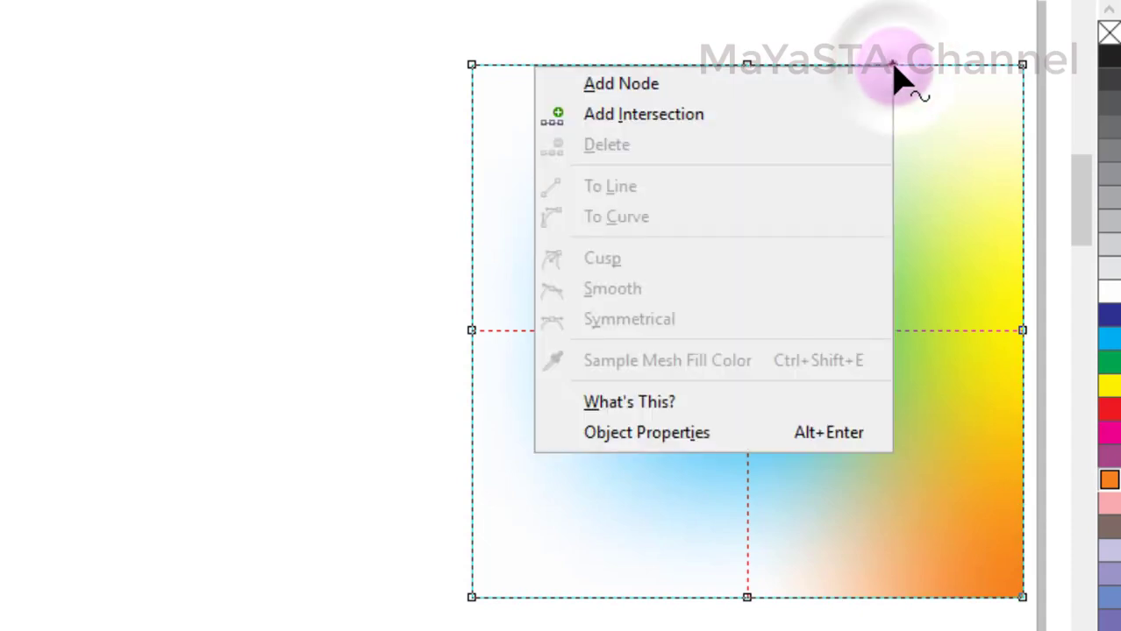
pyautogui.click(723, 119)
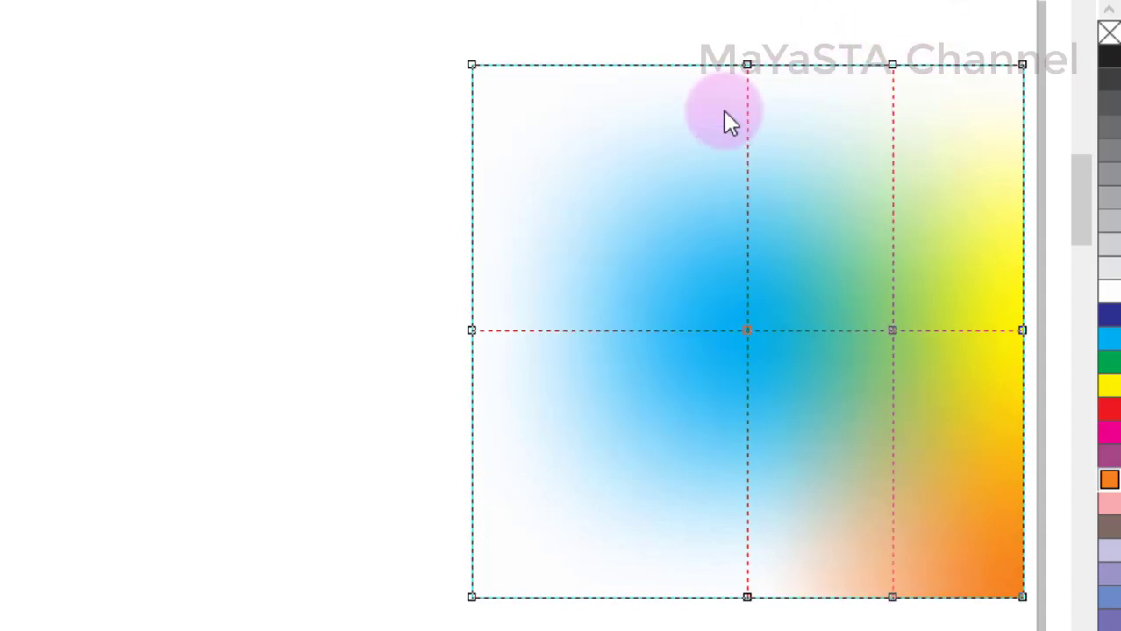
pyautogui.rightClick(1020, 189)
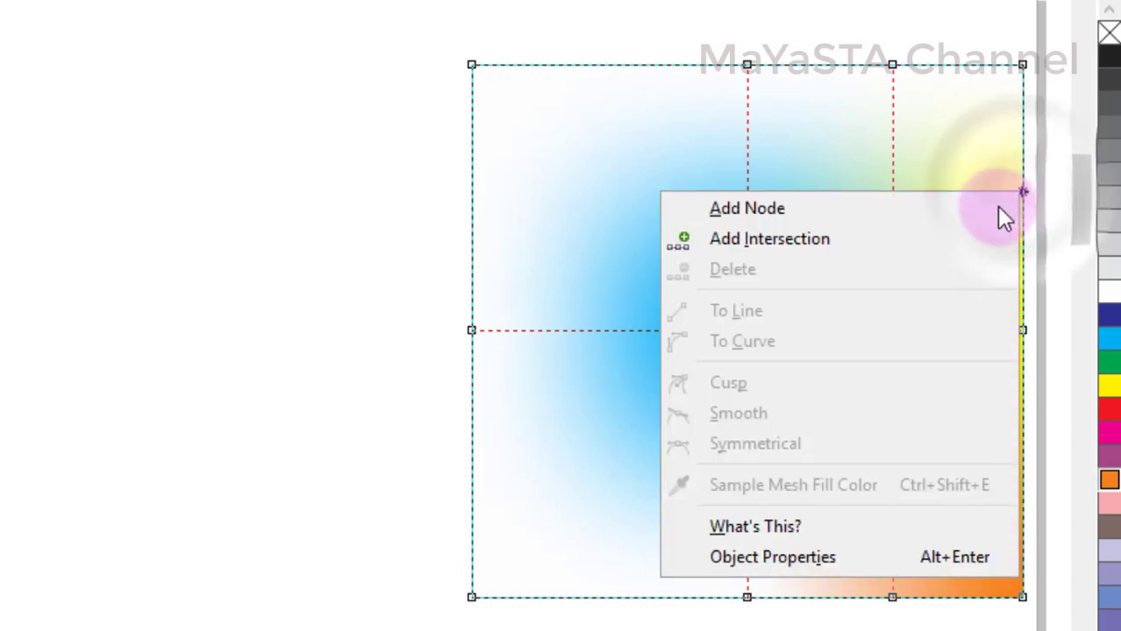
pyautogui.click(917, 239)
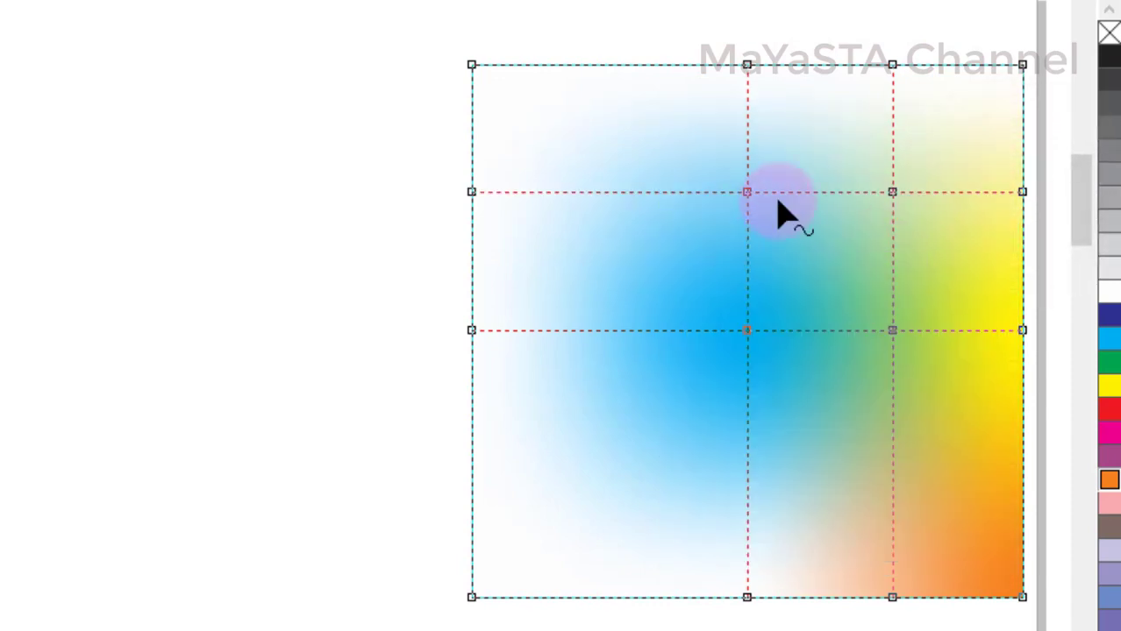
pyautogui.click(609, 65)
pyautogui.rightClick(609, 65)
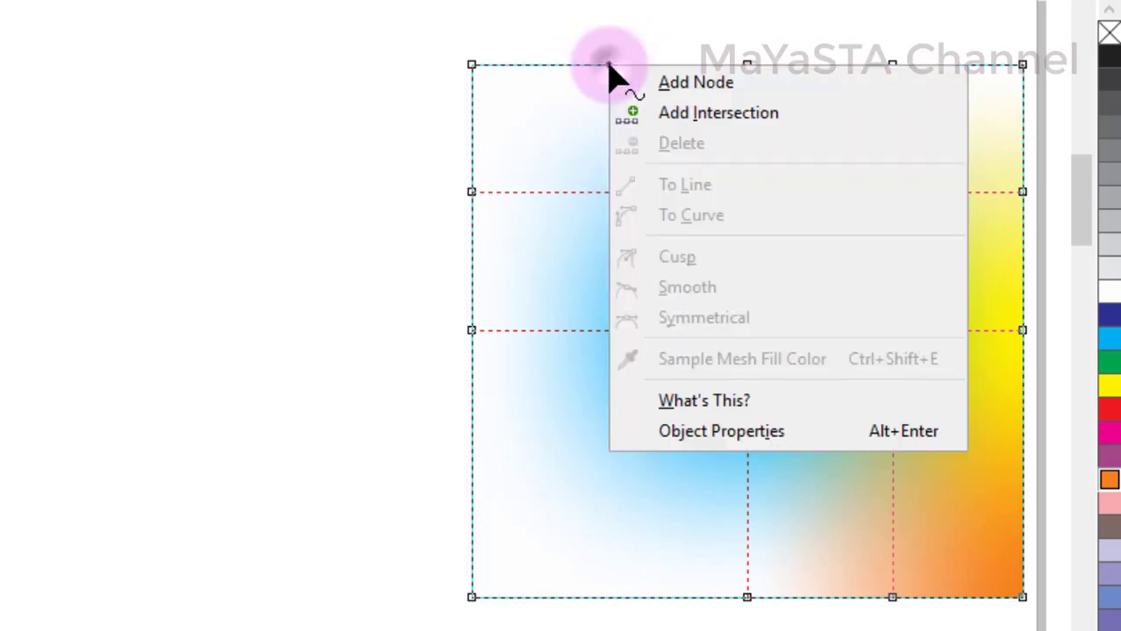
pyautogui.click(668, 112)
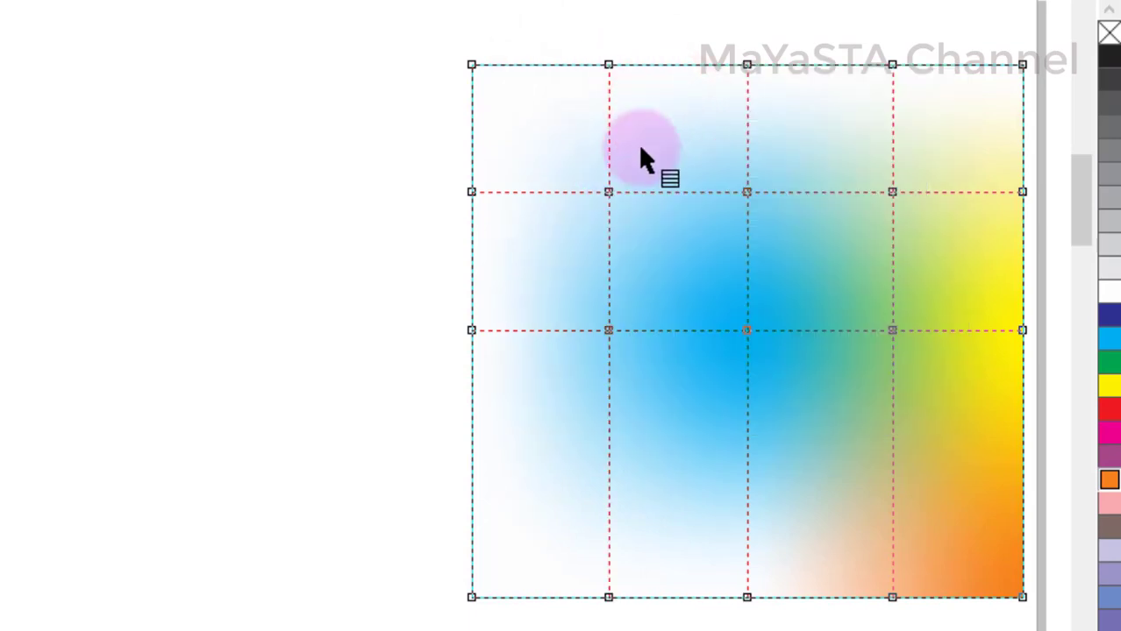
# Color the upper-left inner mesh node yellow, the top-edge node above it light blue, and the inner node above the center red
pyautogui.click(608, 191)
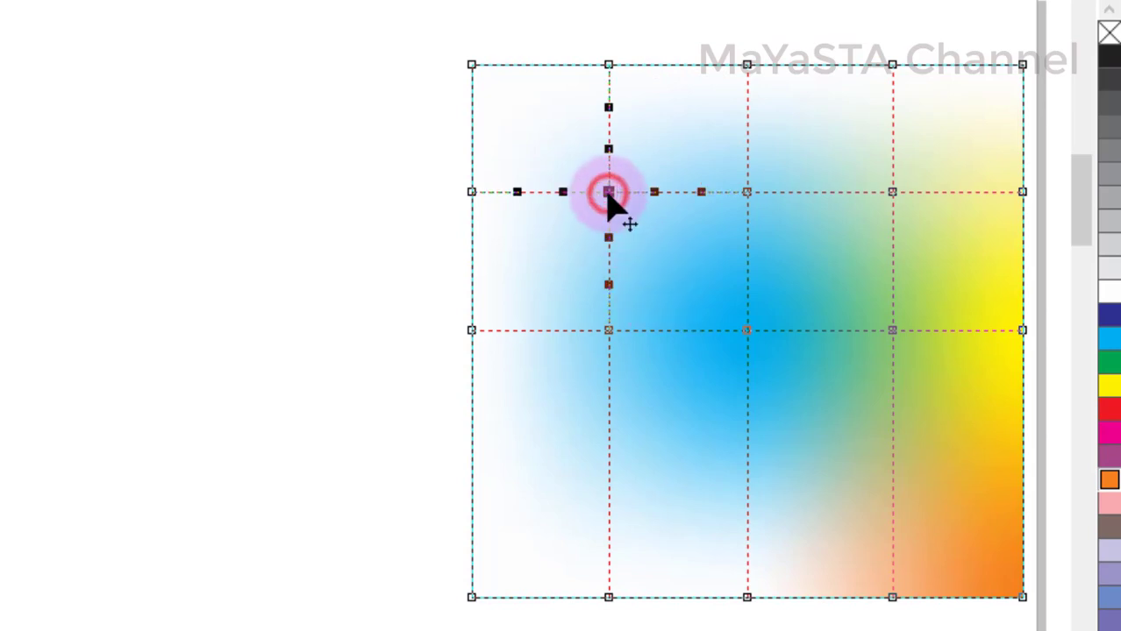
pyautogui.click(1103, 387)
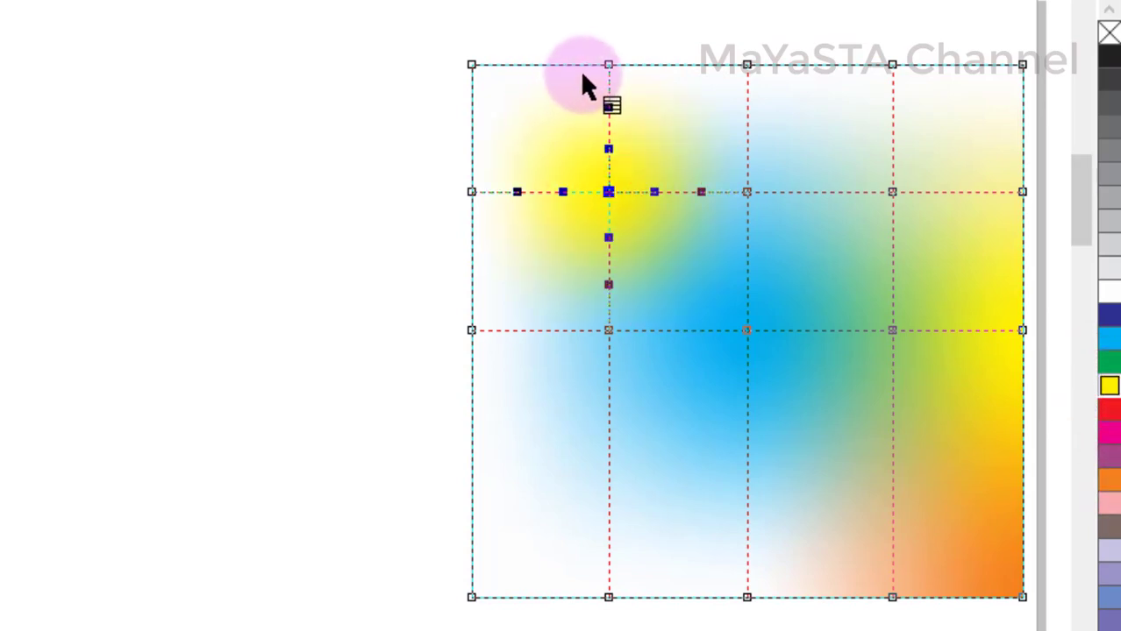
pyautogui.click(609, 65)
pyautogui.click(1103, 339)
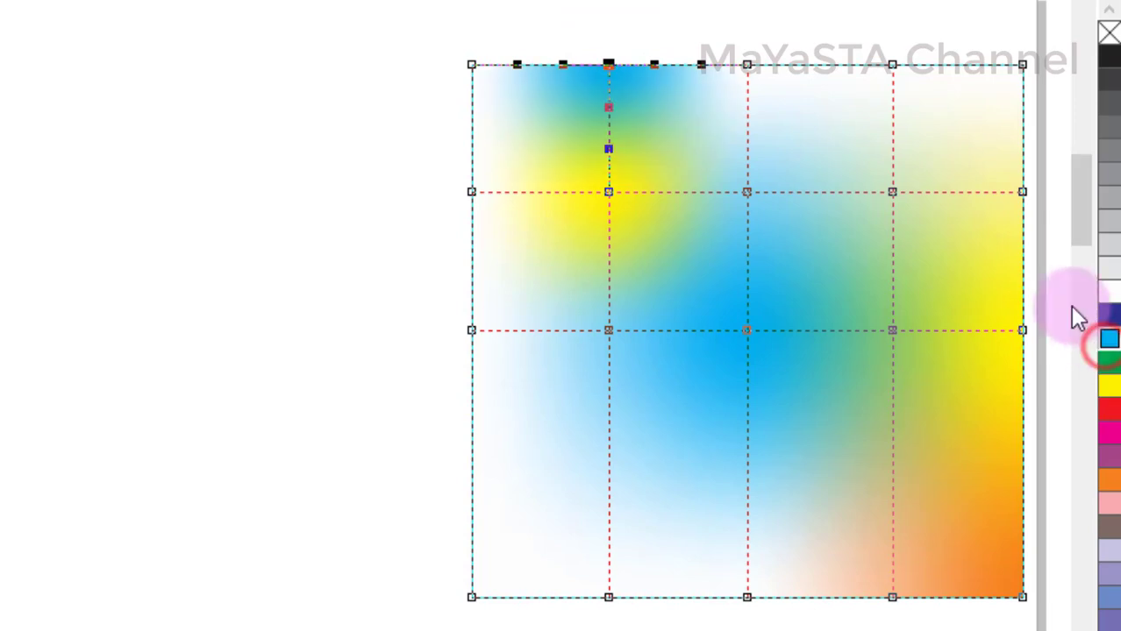
pyautogui.click(746, 191)
pyautogui.click(1107, 408)
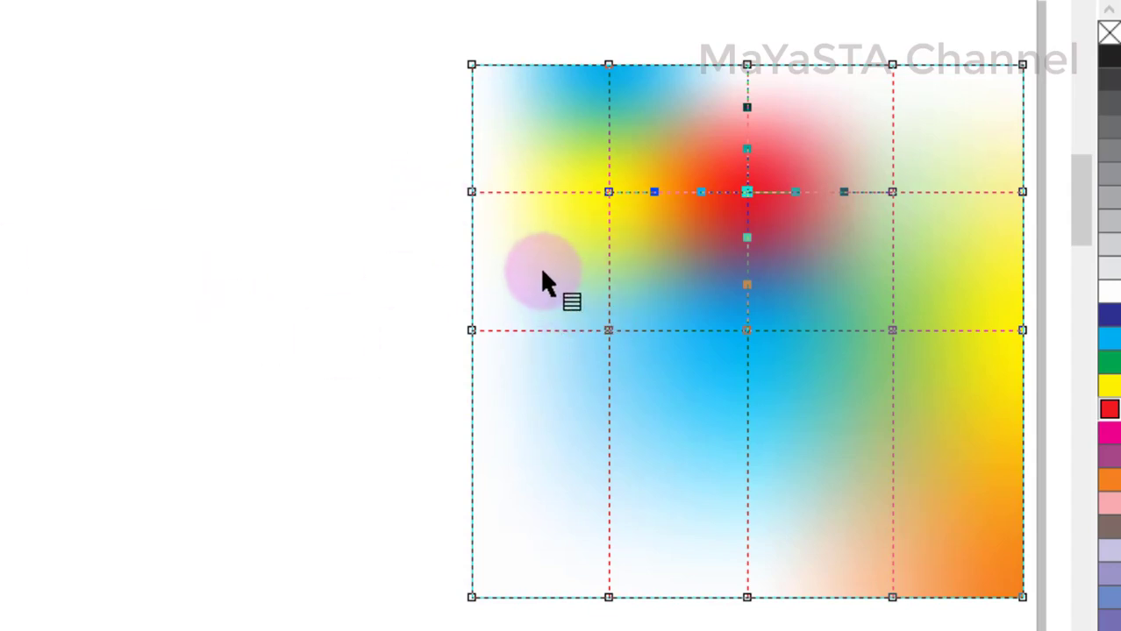
# Delete the added mesh lines through their nodes on the square's left edge and at both sides of its top edge
pyautogui.click(472, 194)
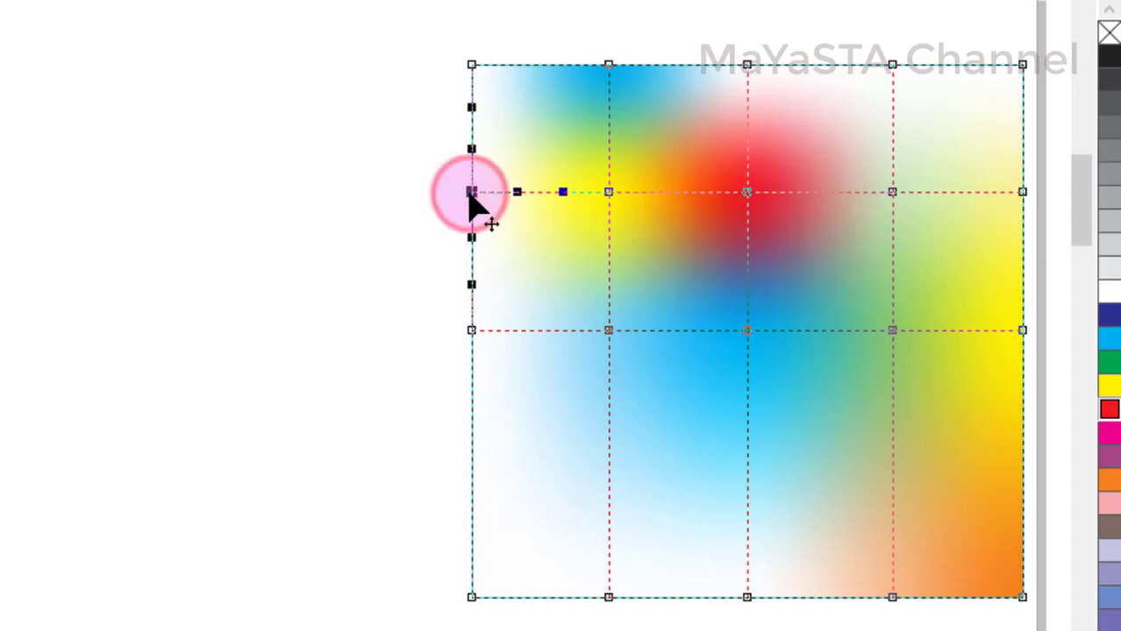
pyautogui.rightClick(471, 196)
pyautogui.click(542, 273)
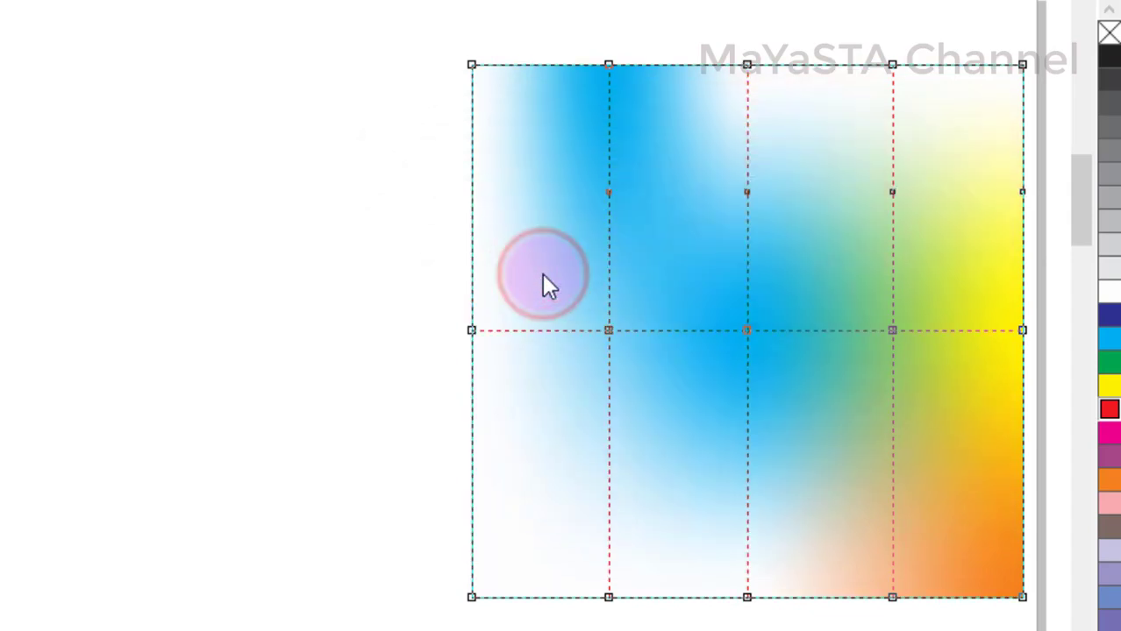
pyautogui.click(607, 67)
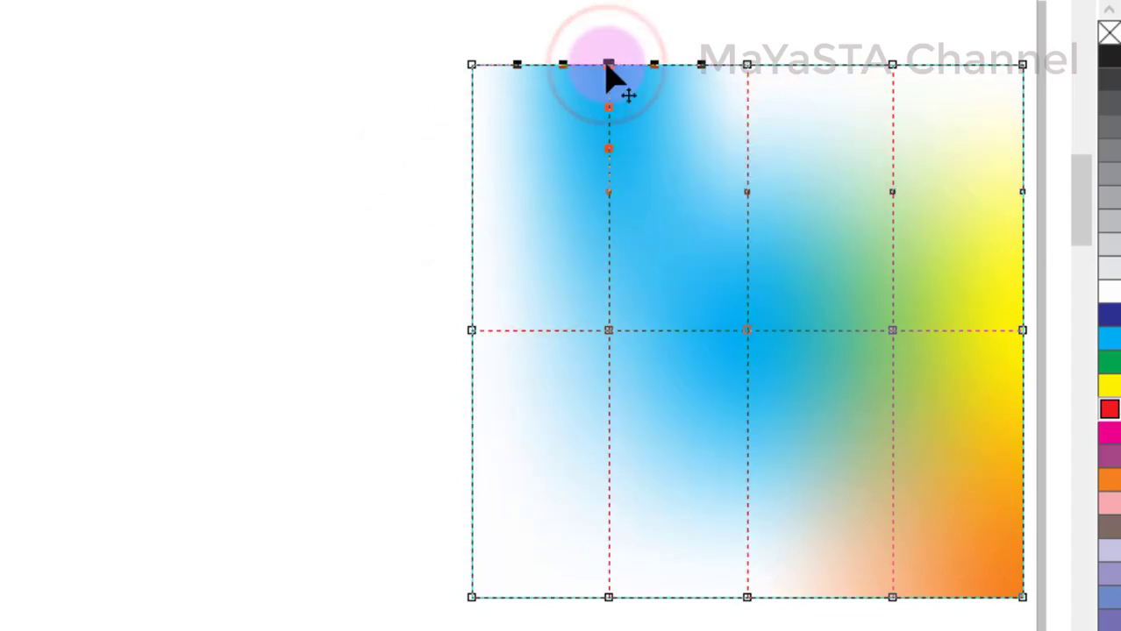
pyautogui.rightClick(608, 68)
pyautogui.click(680, 150)
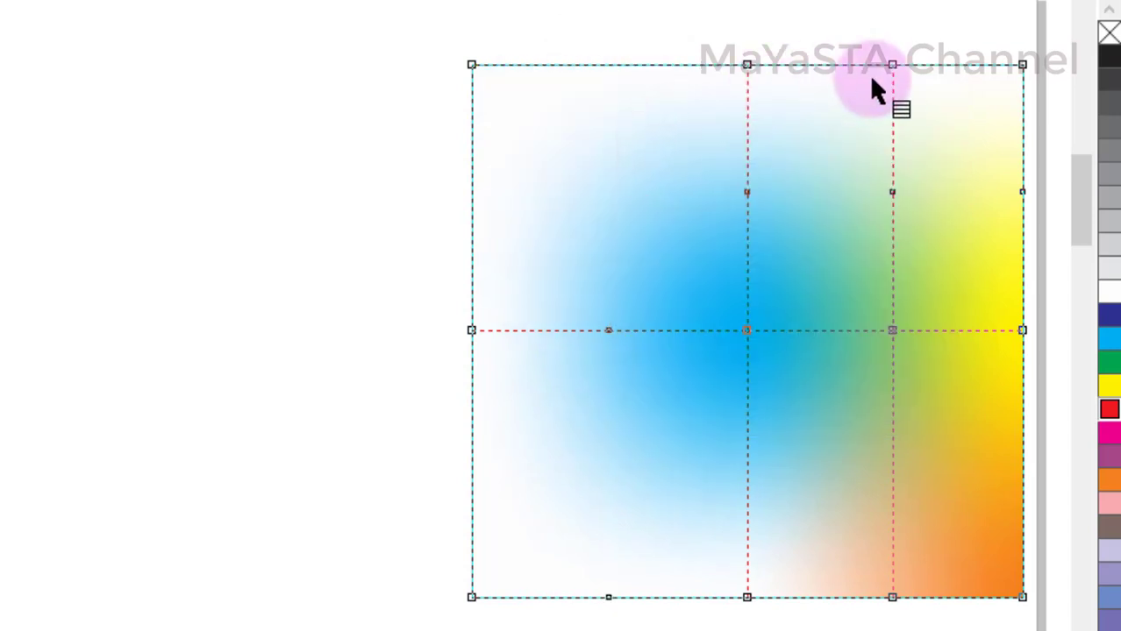
pyautogui.click(893, 66)
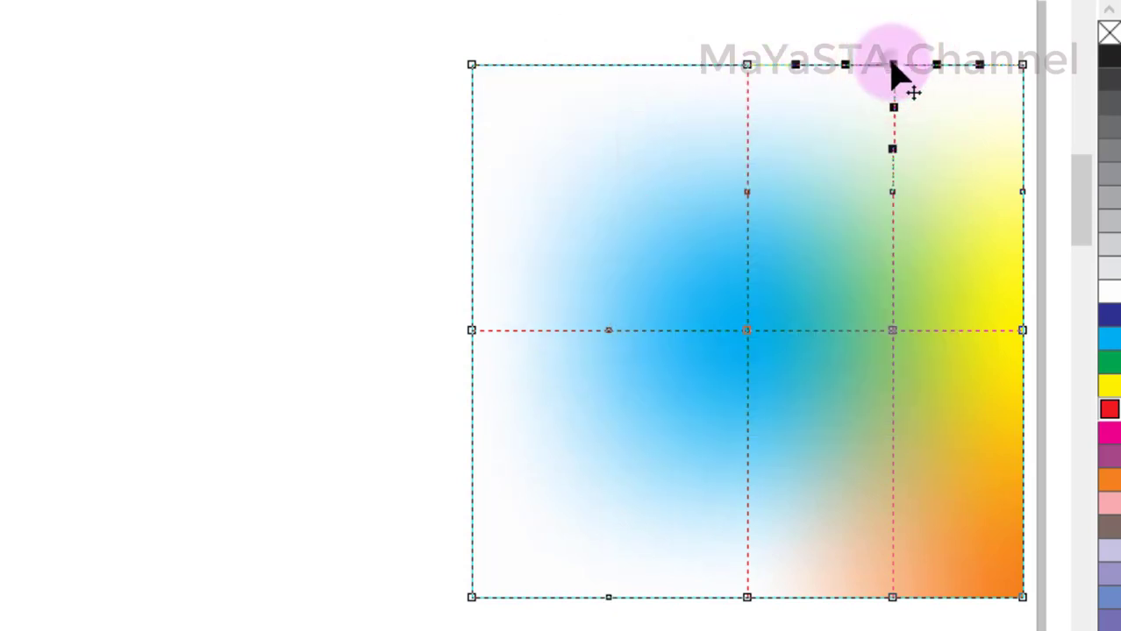
pyautogui.rightClick(892, 69)
pyautogui.click(735, 141)
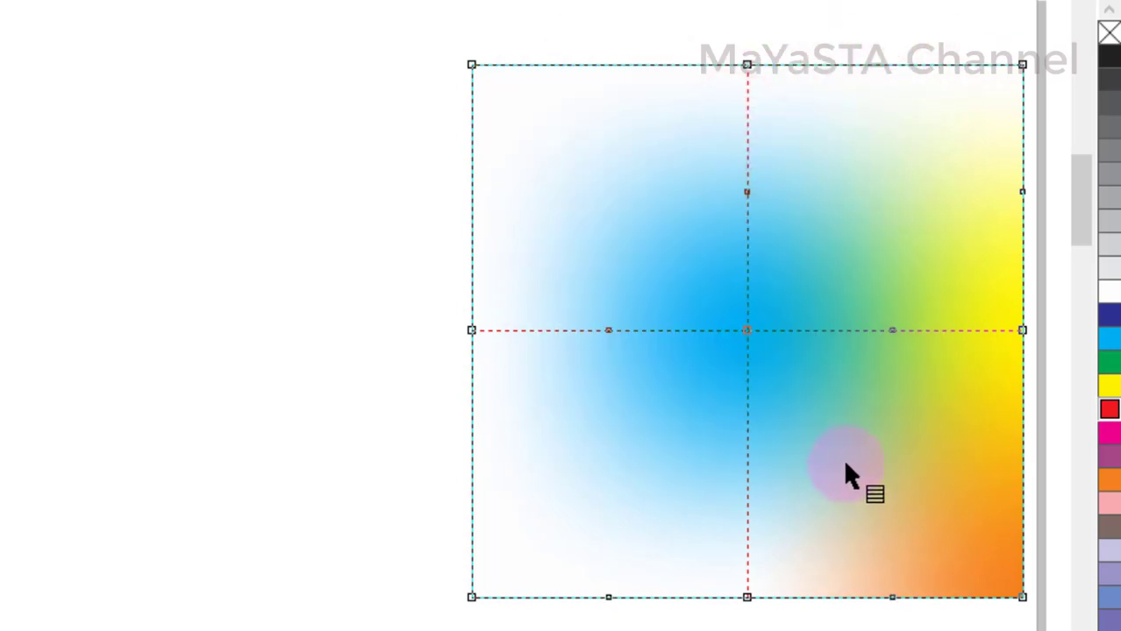
# Add mesh intersections on the square's top edge at both sides of the center line and on its left edge above the middle
pyautogui.click(605, 67)
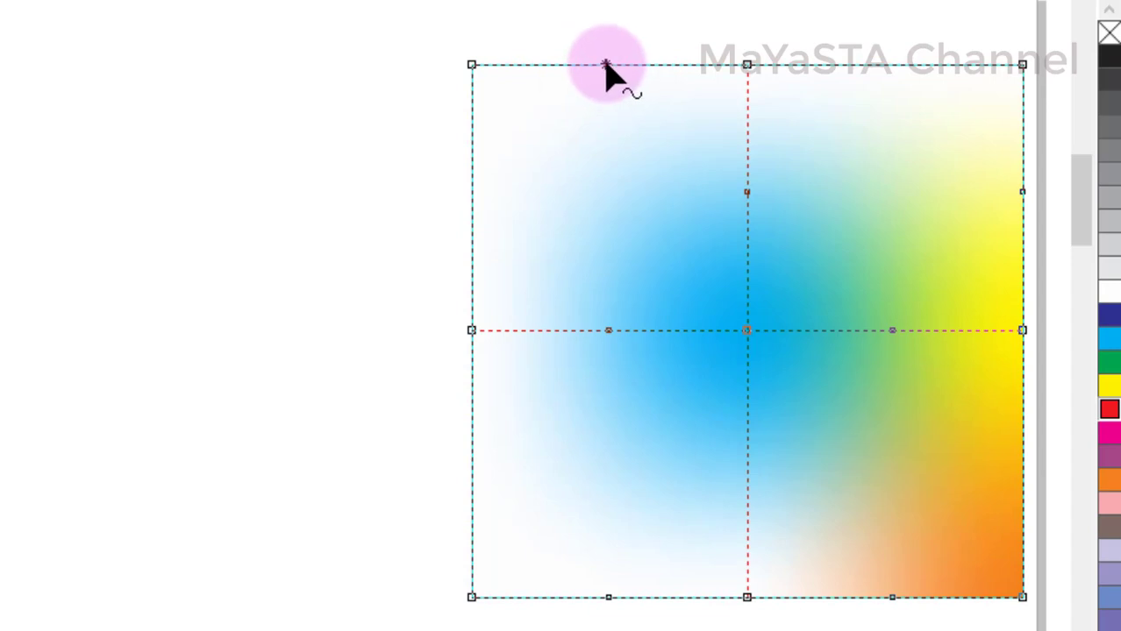
pyautogui.rightClick(605, 65)
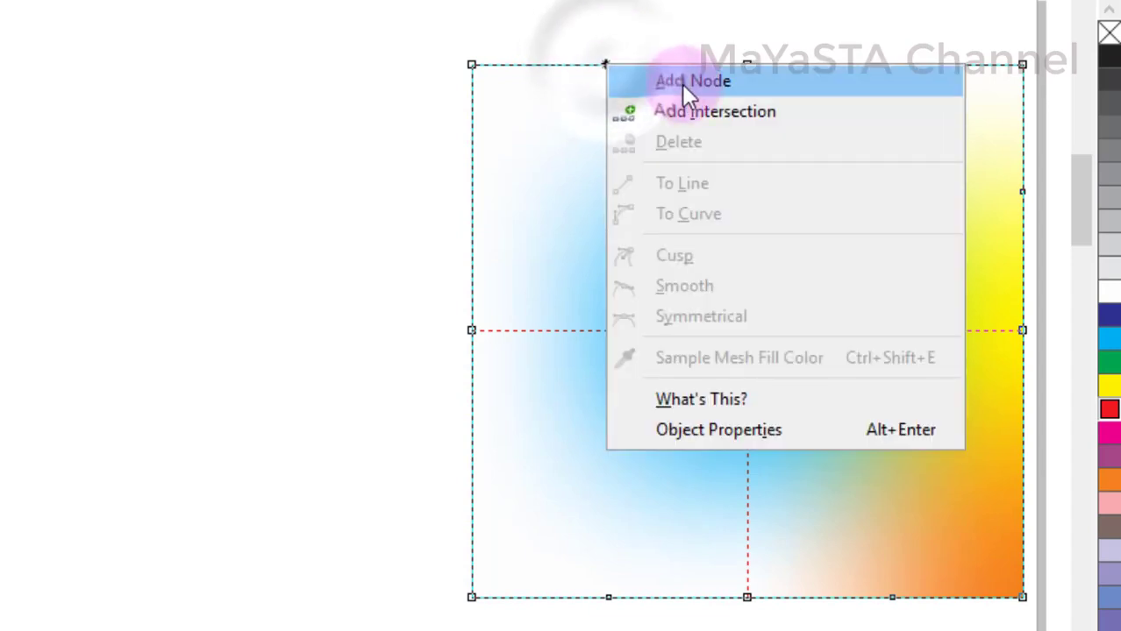
pyautogui.click(685, 116)
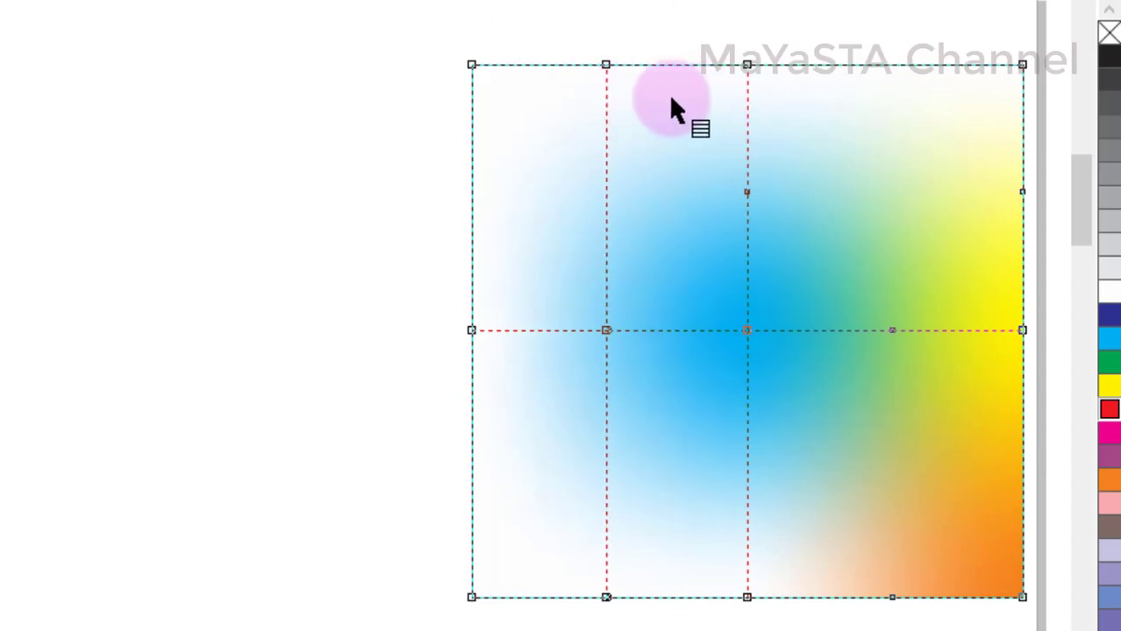
pyautogui.rightClick(912, 79)
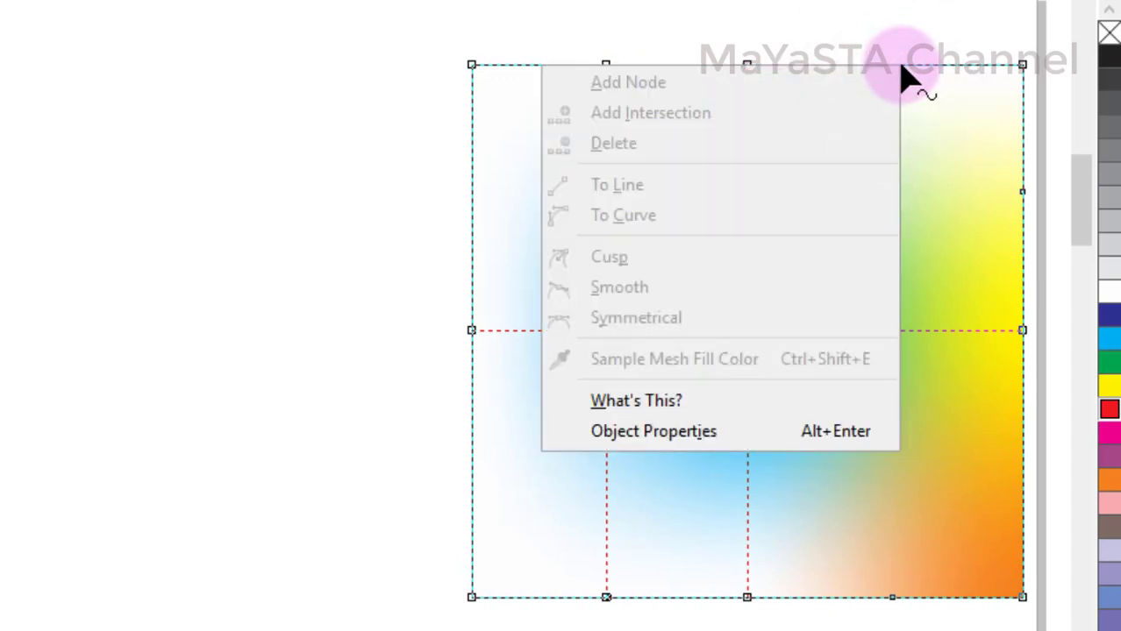
pyautogui.click(909, 71)
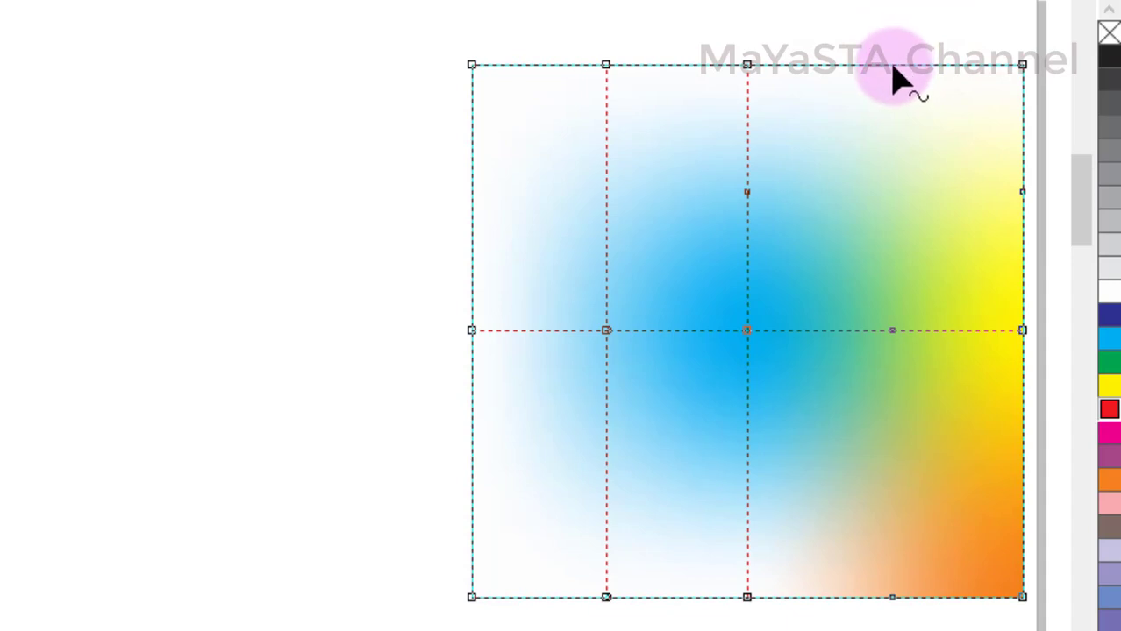
pyautogui.rightClick(892, 66)
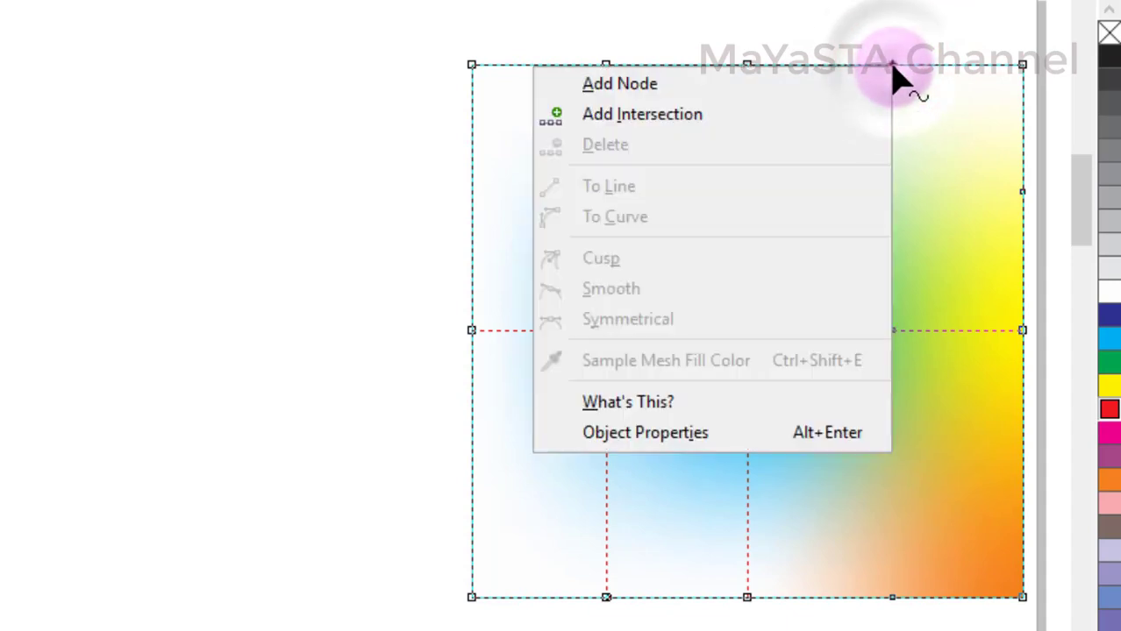
pyautogui.click(813, 87)
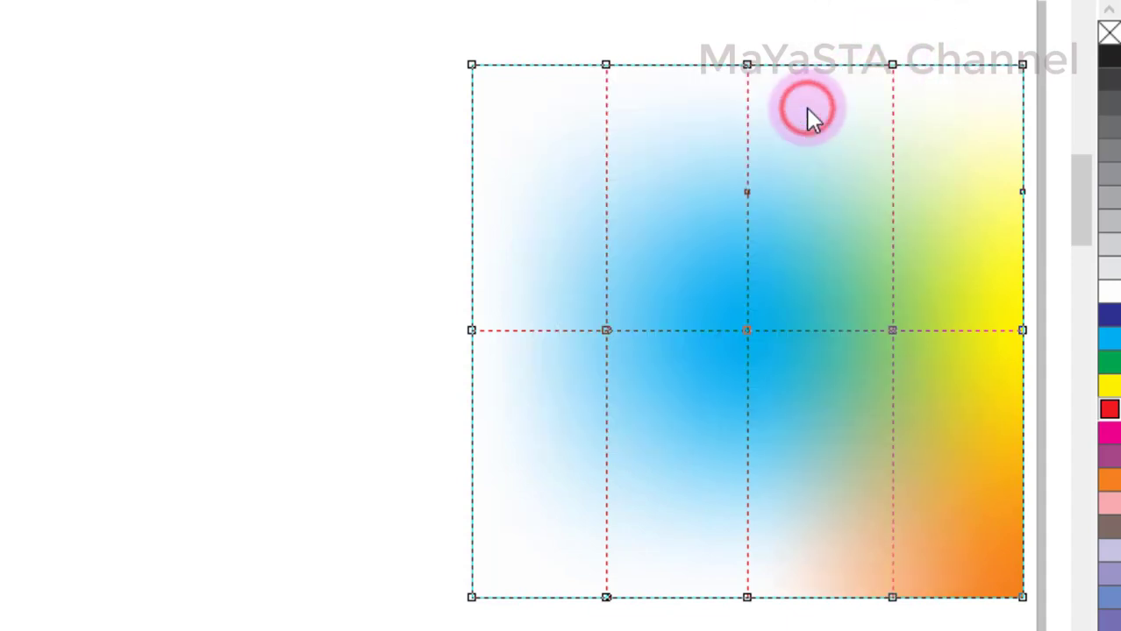
pyautogui.rightClick(471, 190)
pyautogui.click(532, 210)
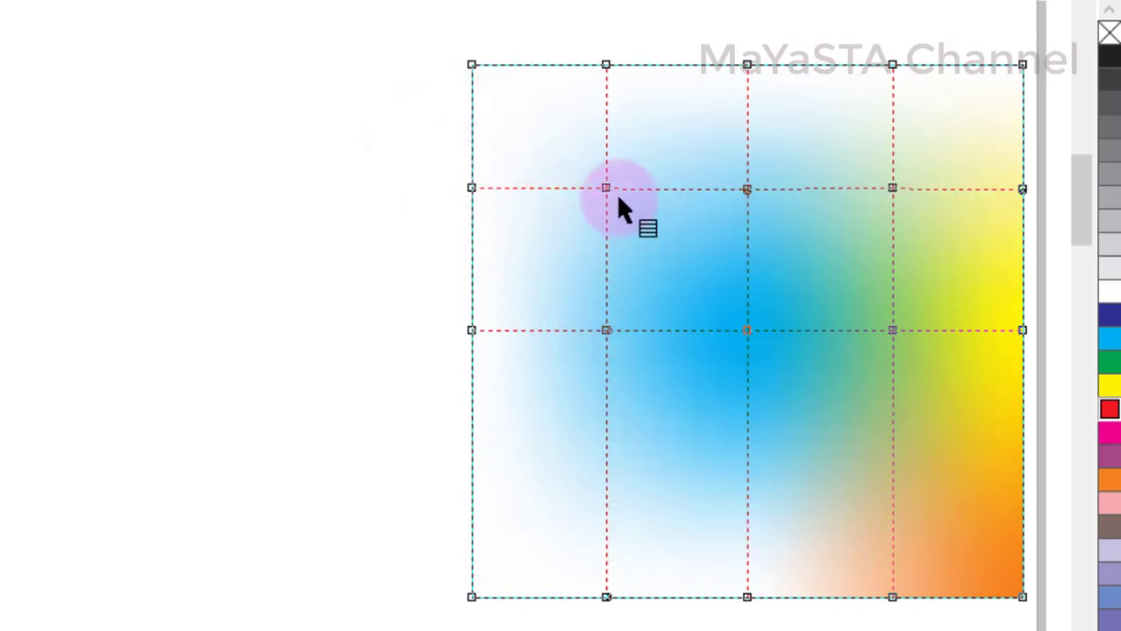
# Color the upper-left inner mesh node red and the inner node above the center light blue, and finish editing the mesh
pyautogui.click(613, 192)
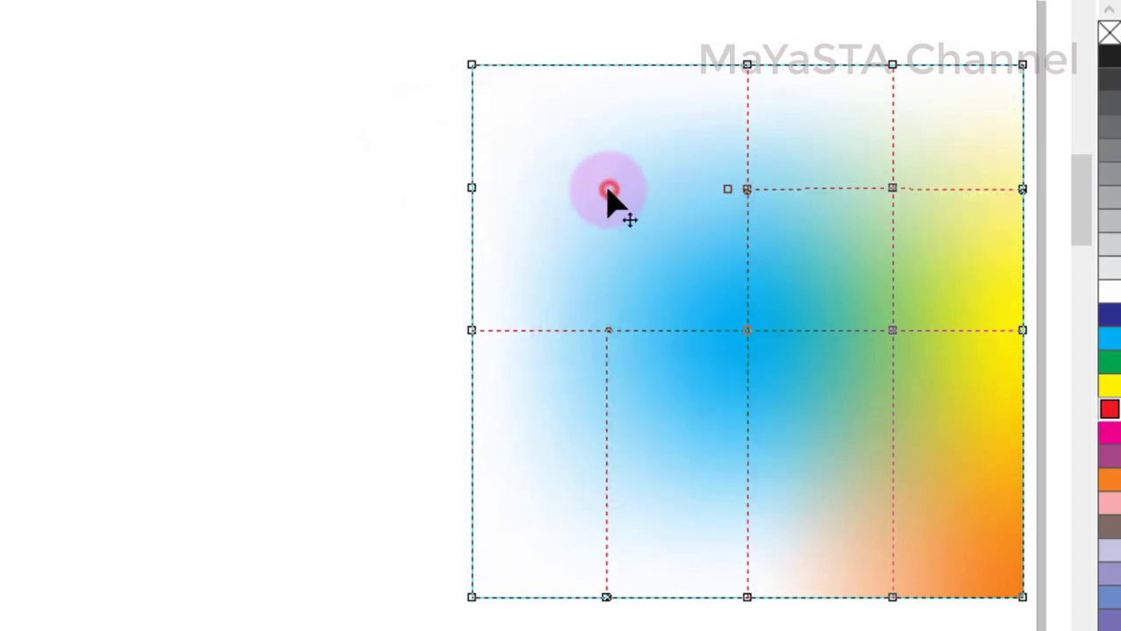
pyautogui.click(1110, 414)
pyautogui.click(746, 188)
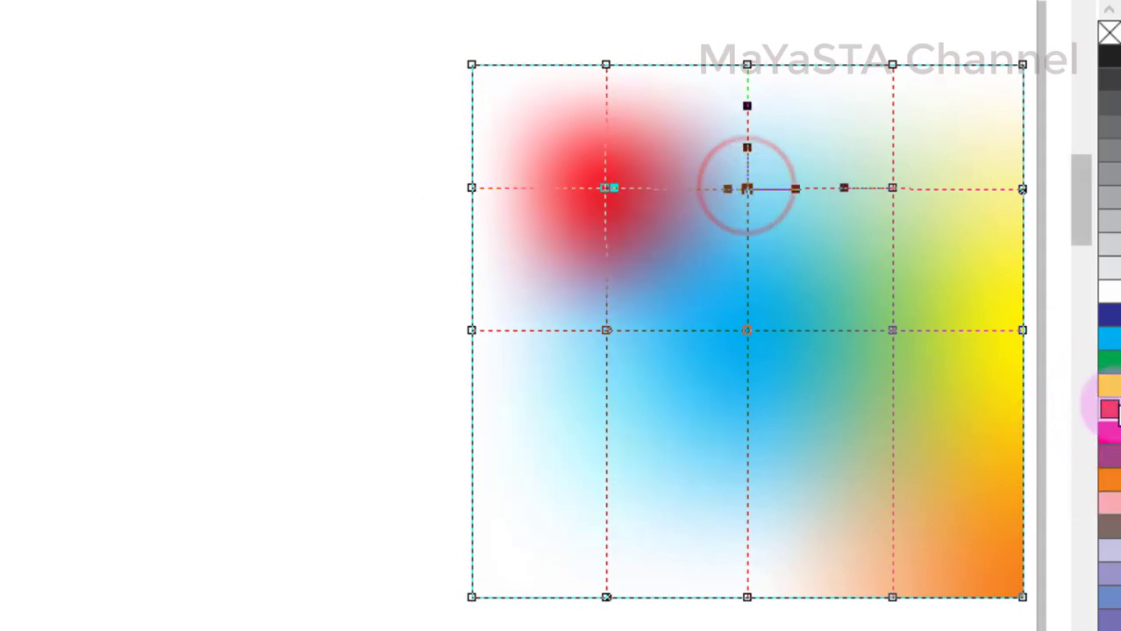
pyautogui.click(1106, 338)
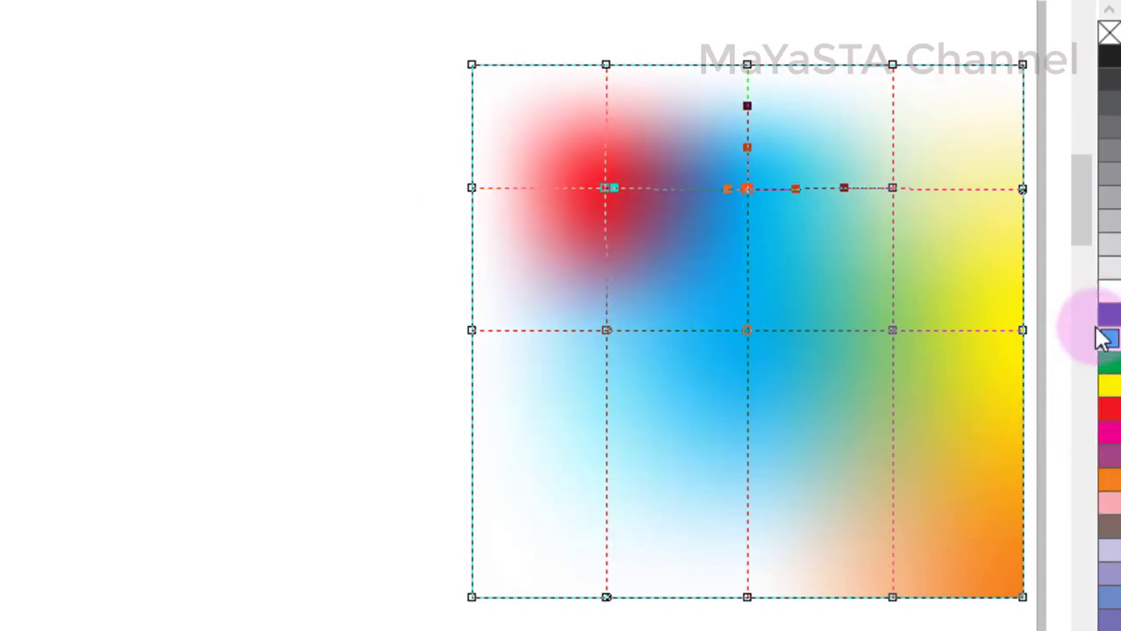
pyautogui.press('space')
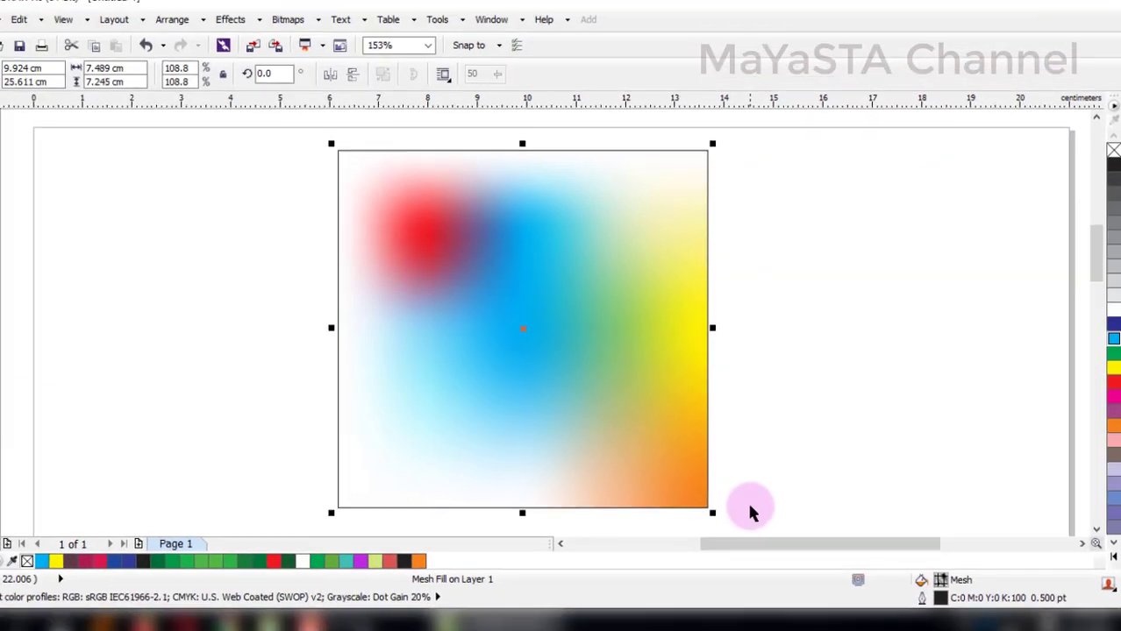